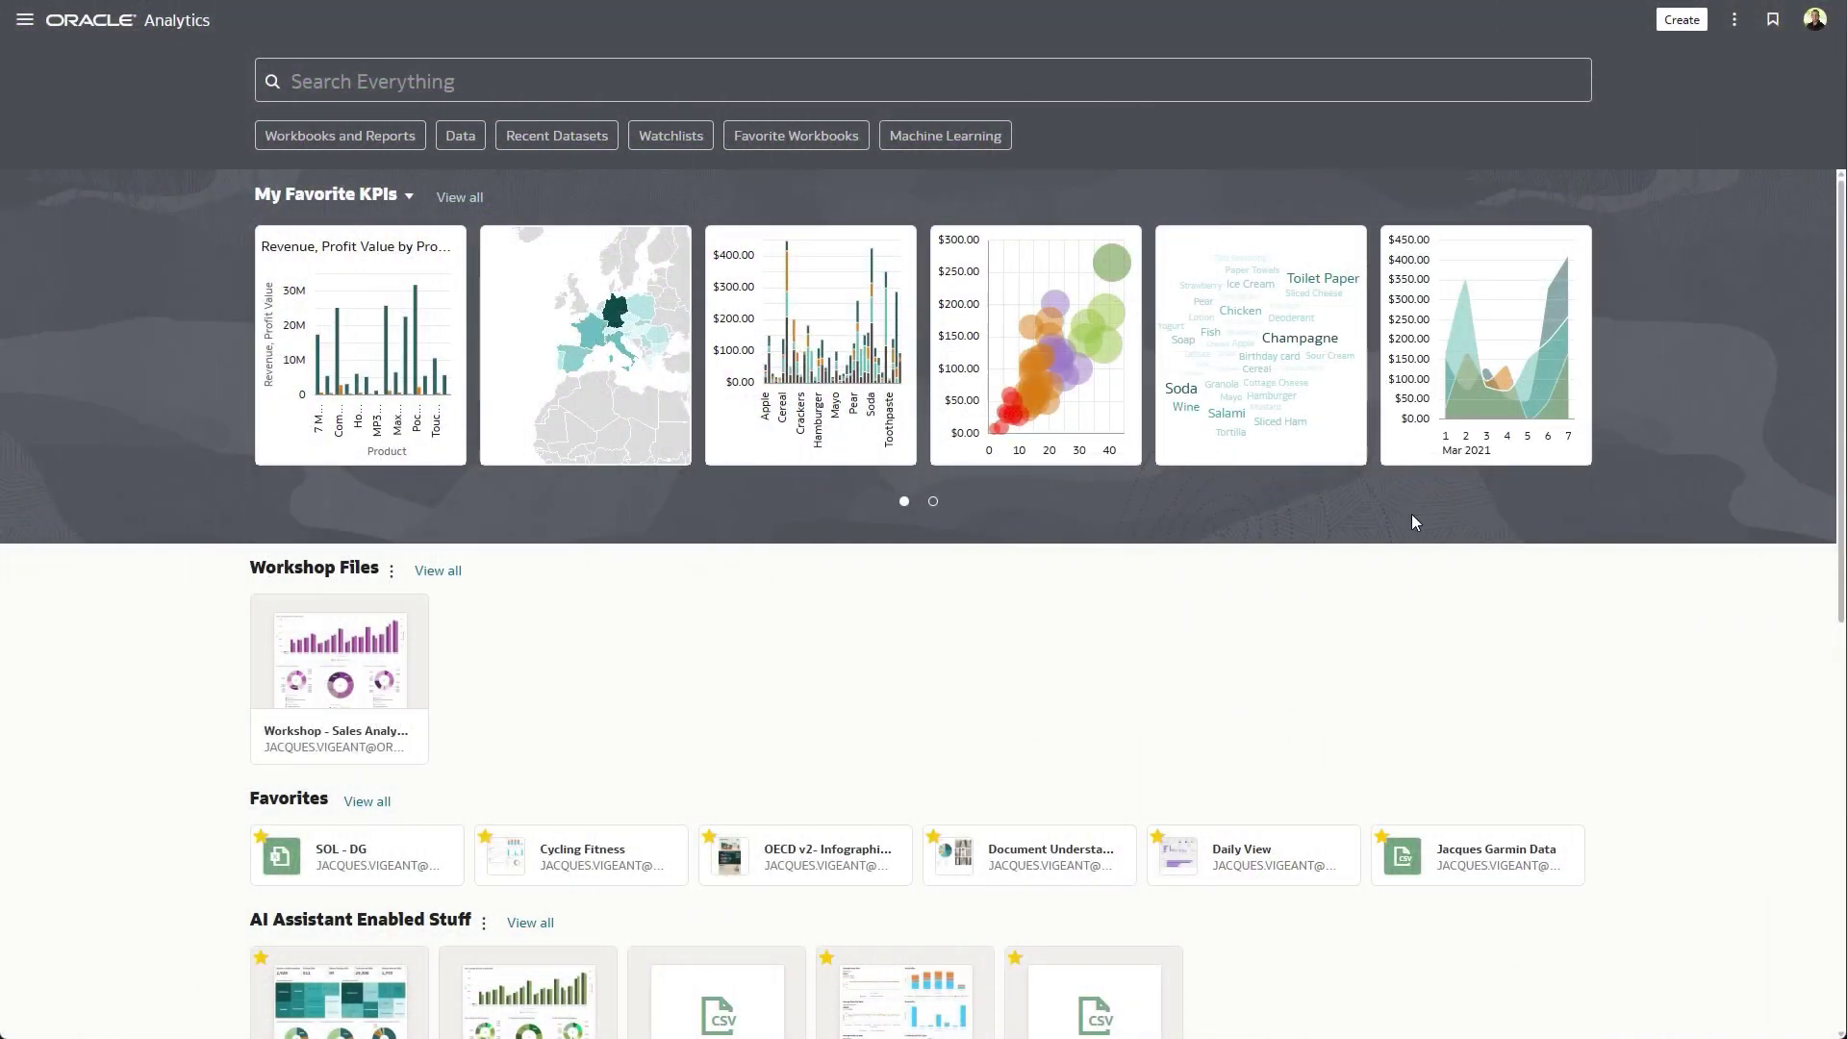
# - Upload the Excel file and create the AI Assitant Getting Started dataset from its DV Orders sheet
pyautogui.moveTo(1414, 519); pyautogui.dragTo(891, 690)
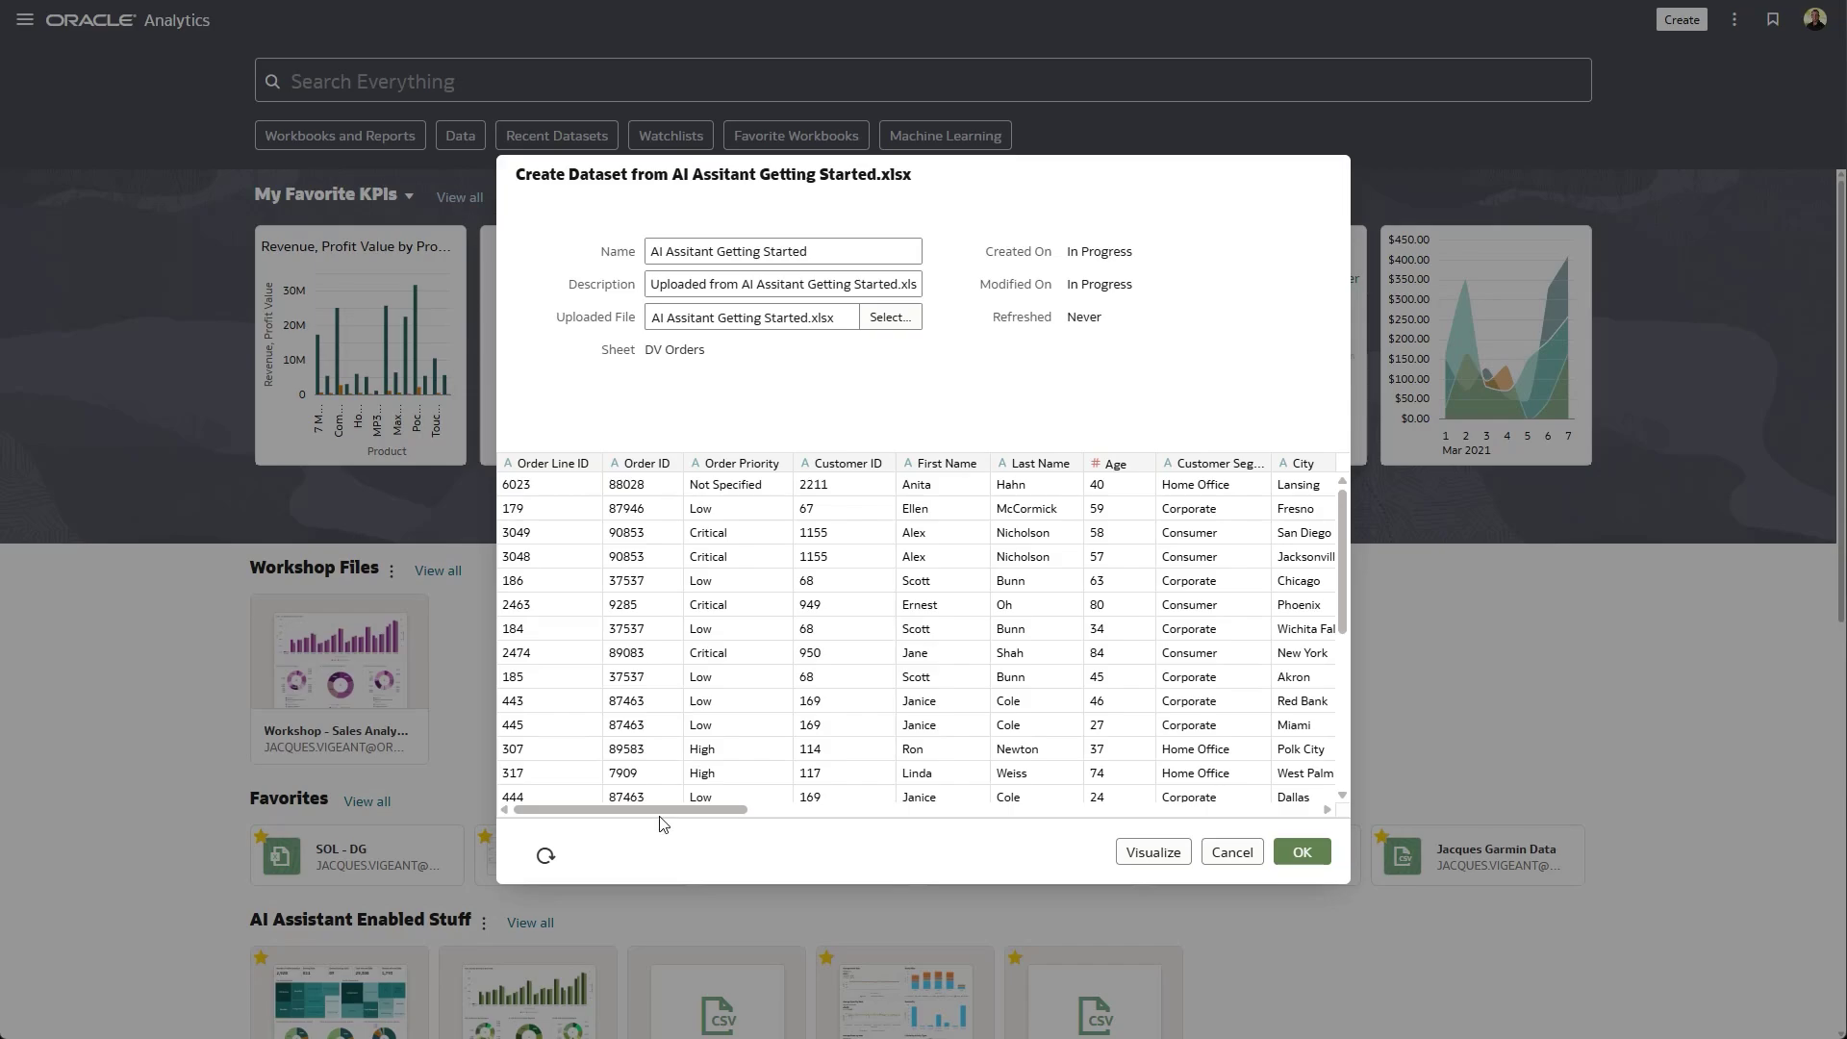
pyautogui.moveTo(645, 806); pyautogui.dragTo(911, 853)
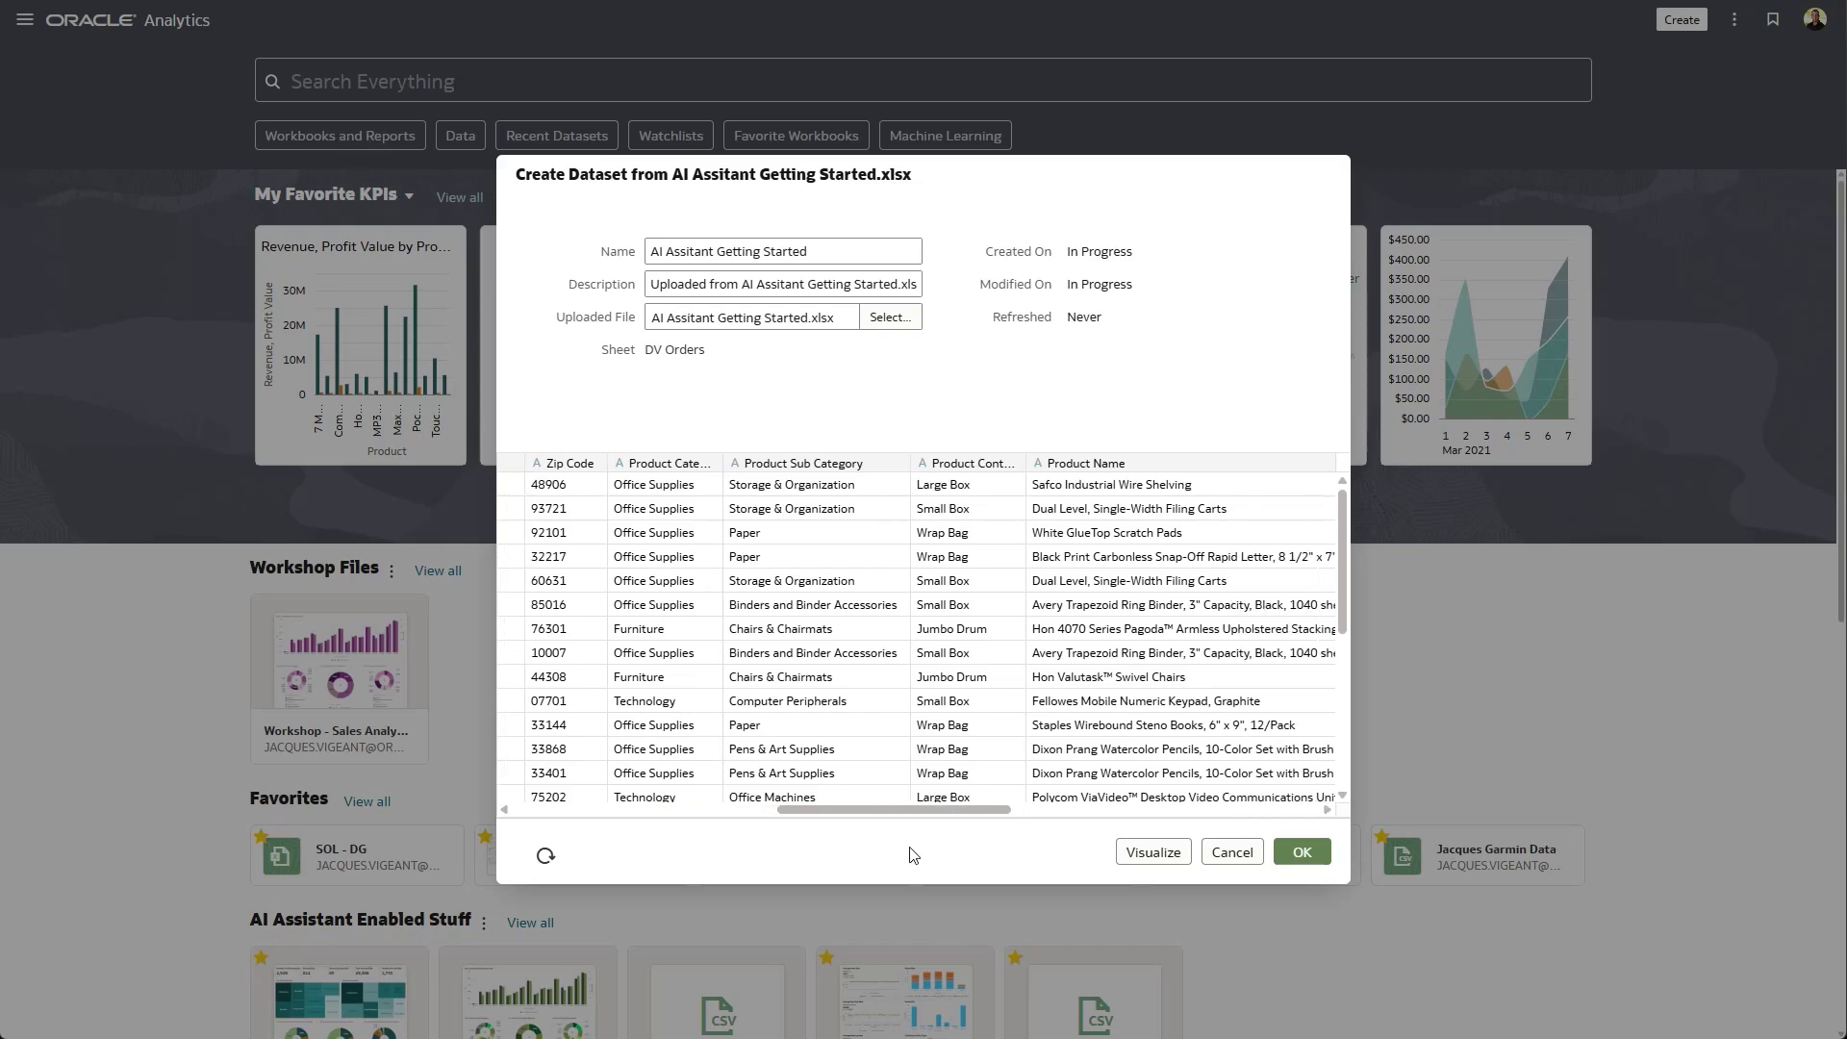
pyautogui.click(1309, 854)
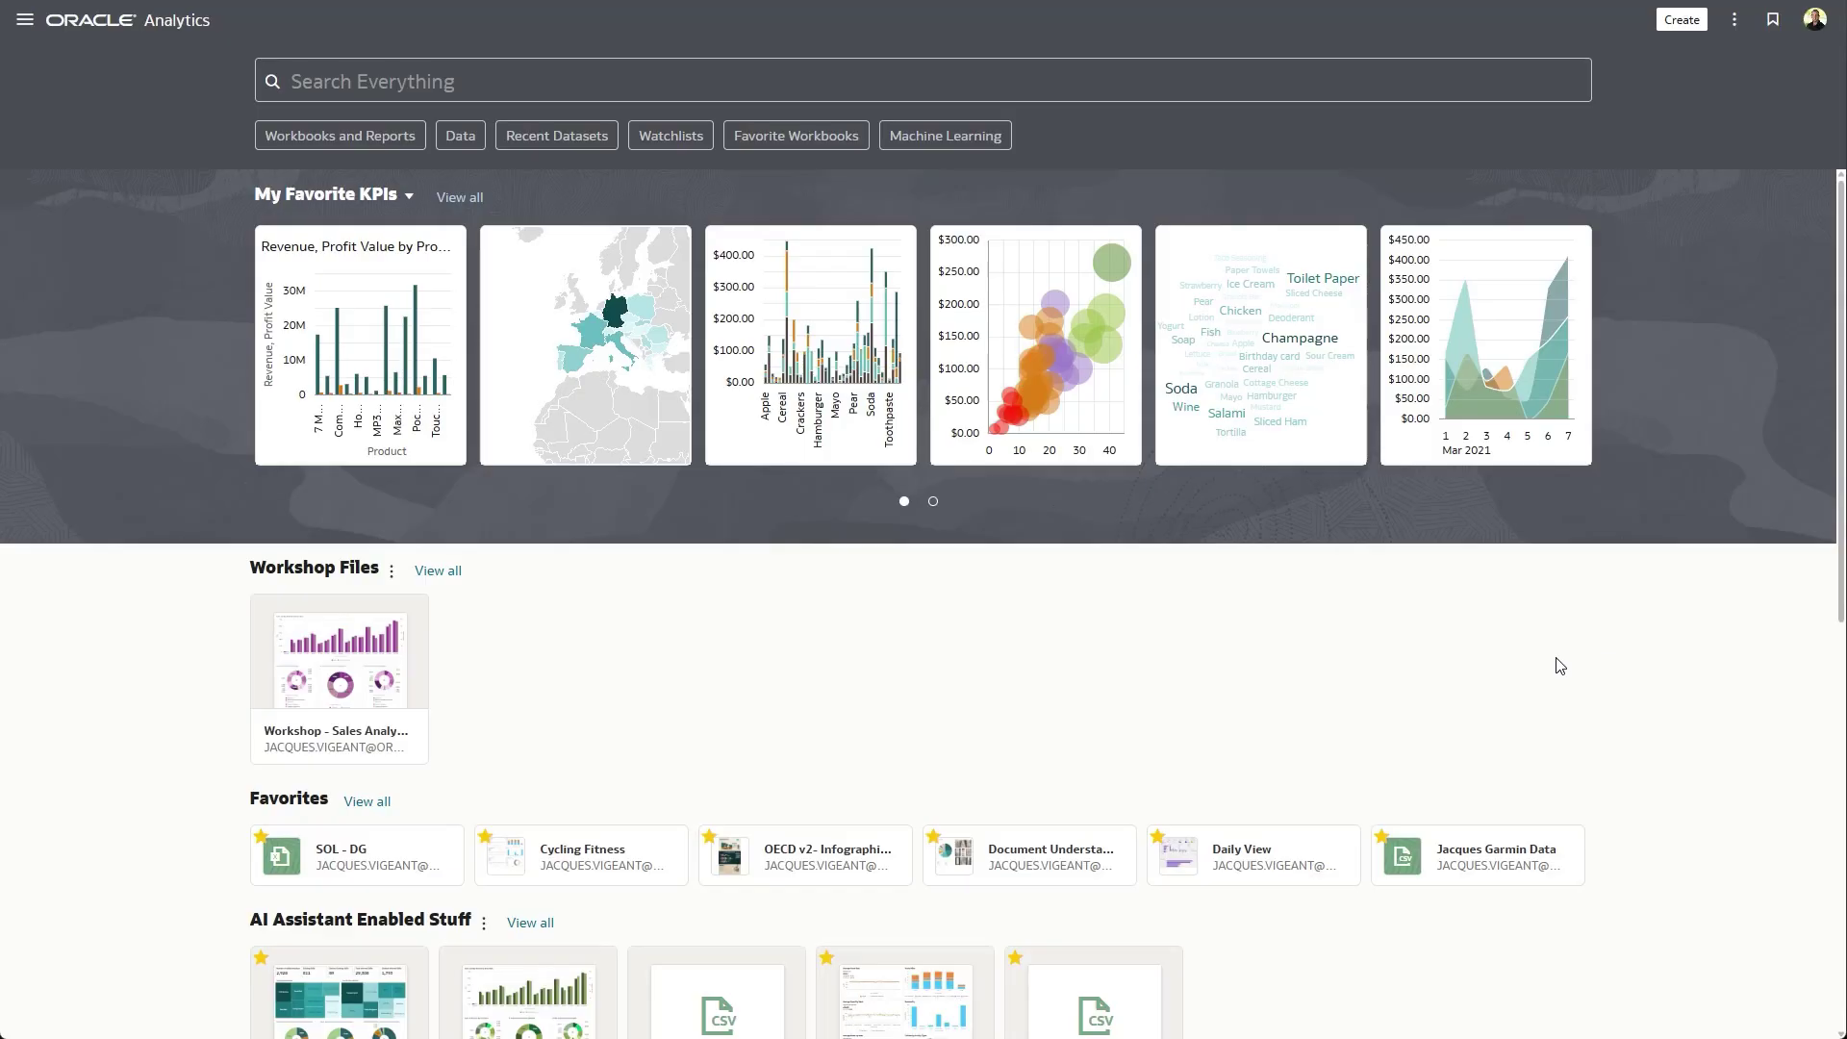
# - Inspect the new dataset on the Data page and expand its Search tab's Index Dataset For list
pyautogui.click(461, 136)
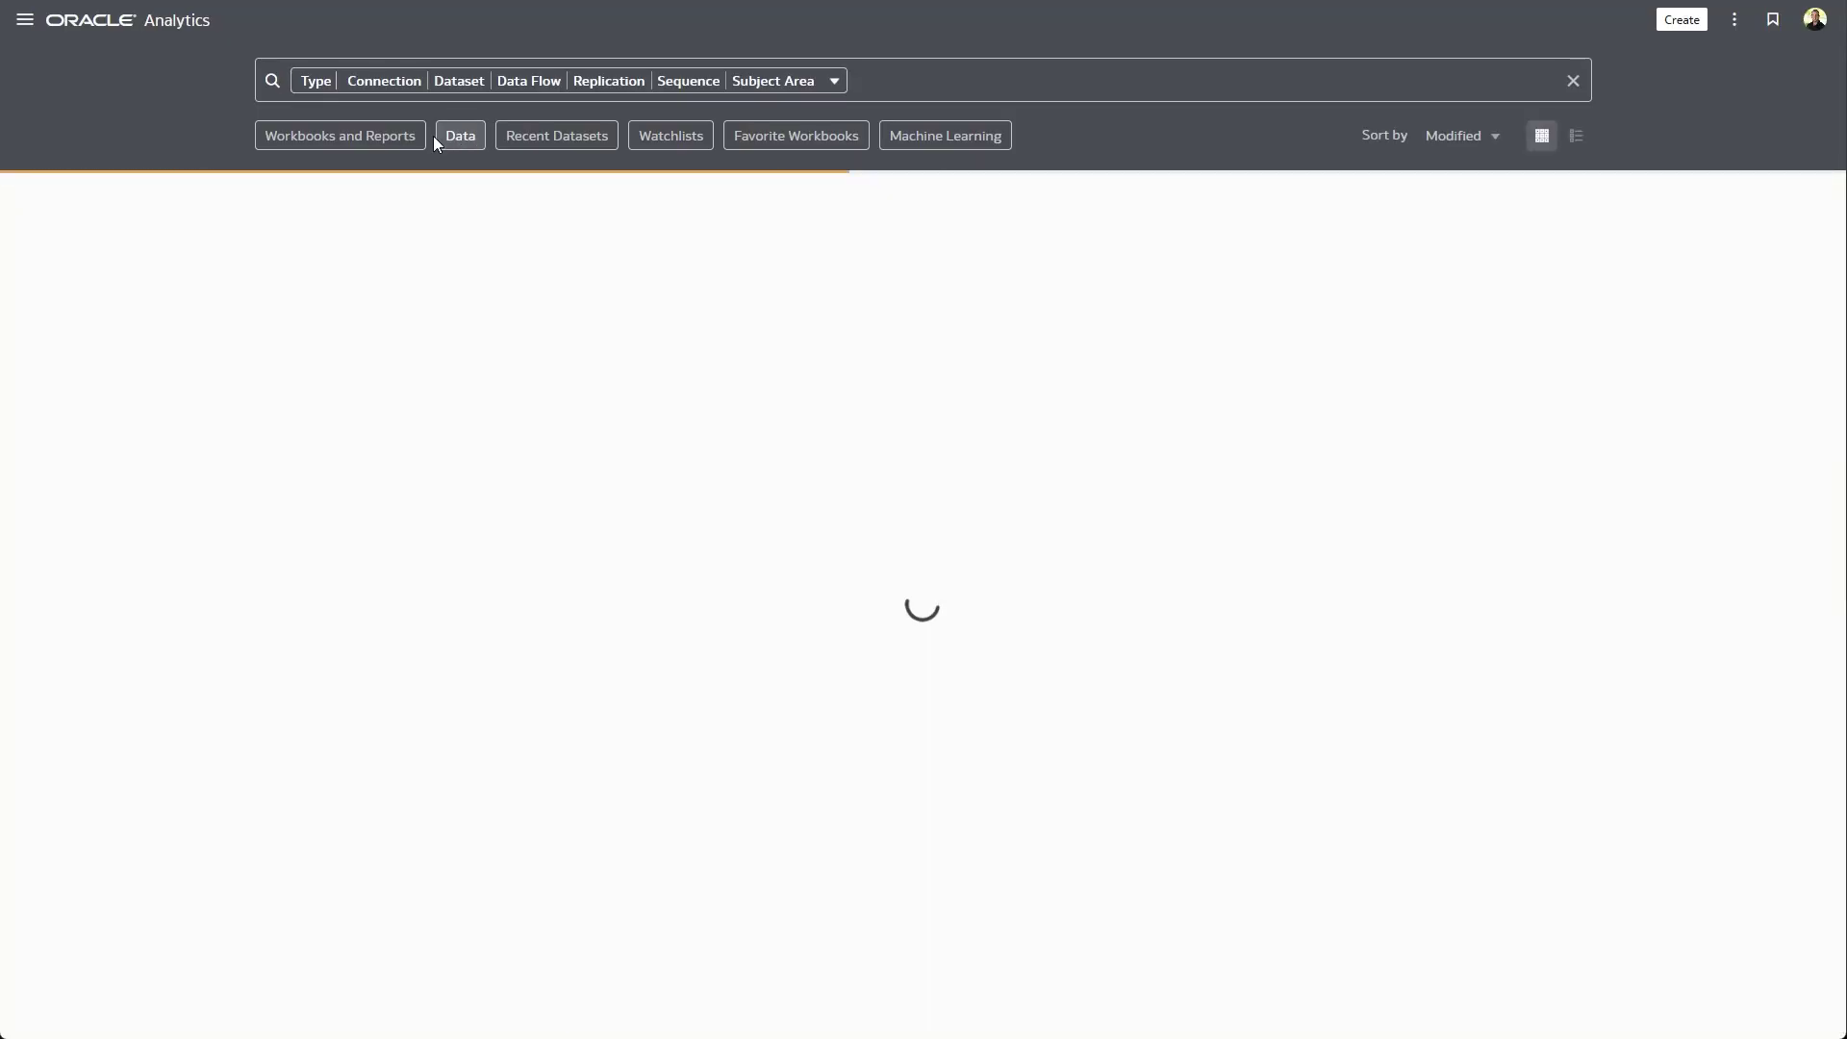
pyautogui.click(165, 373)
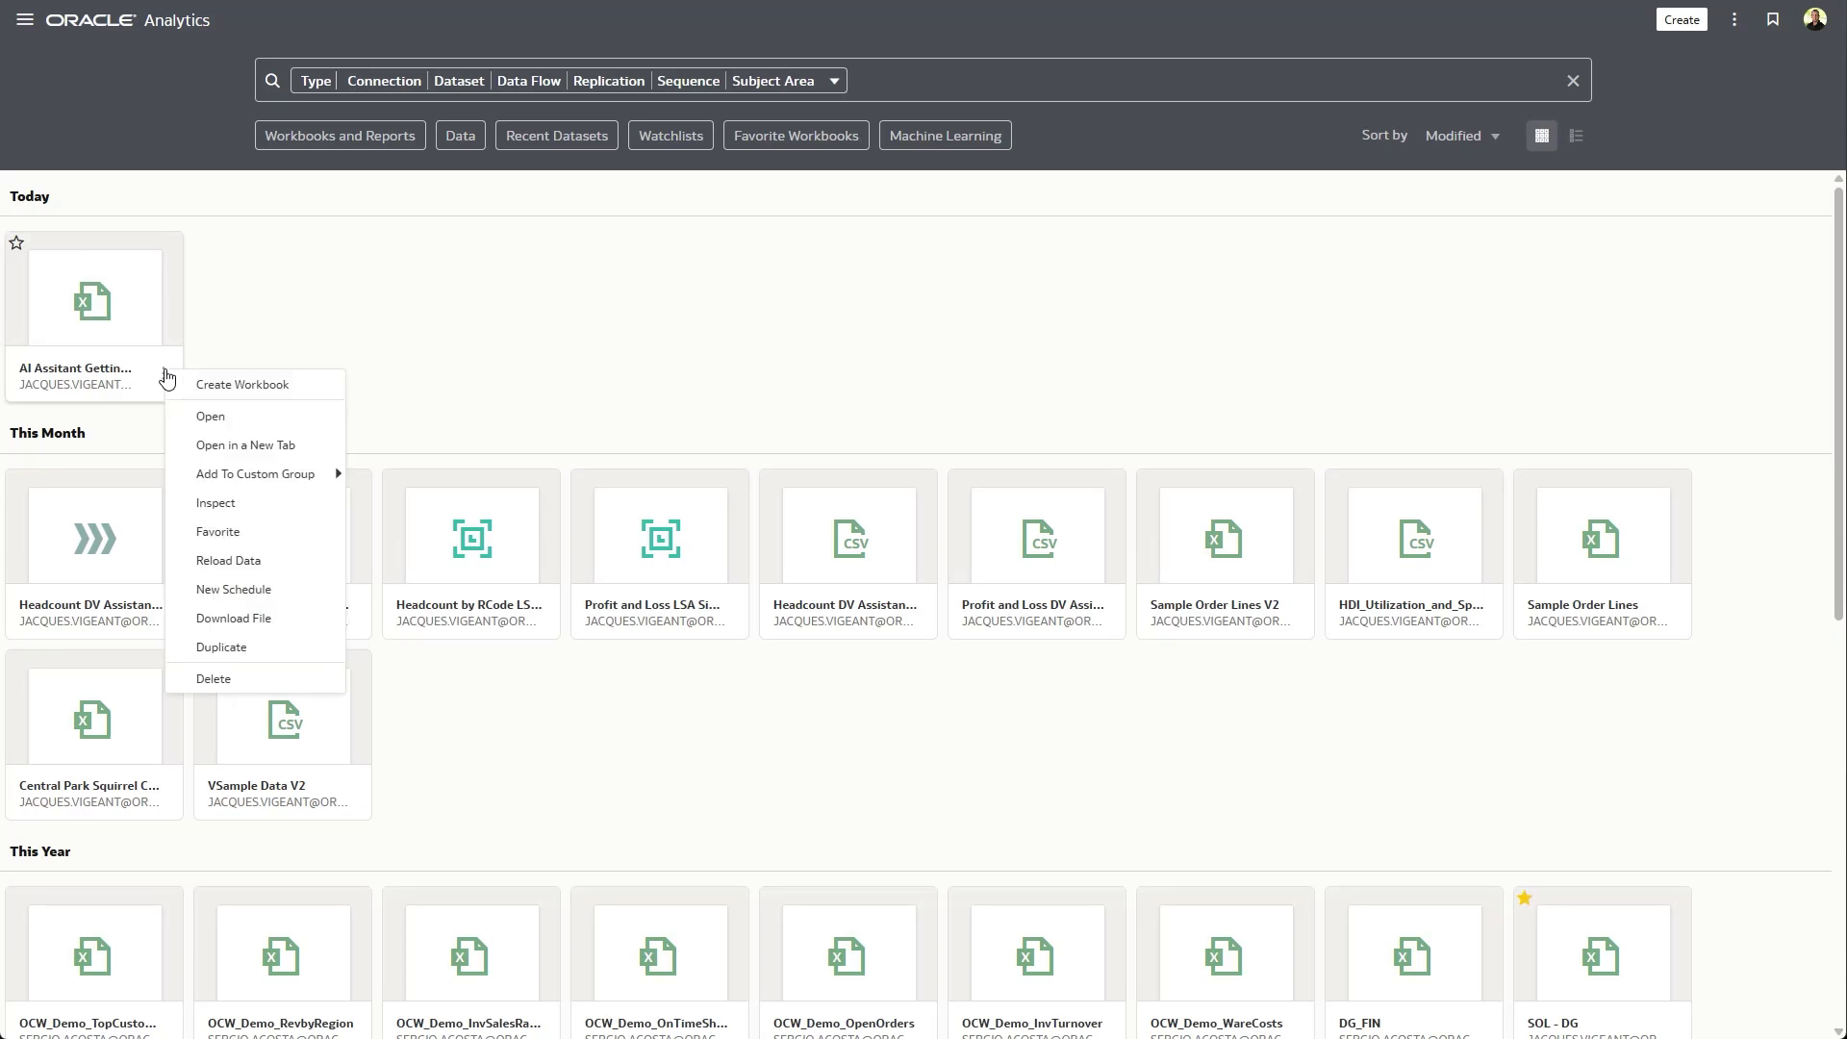
pyautogui.click(220, 514)
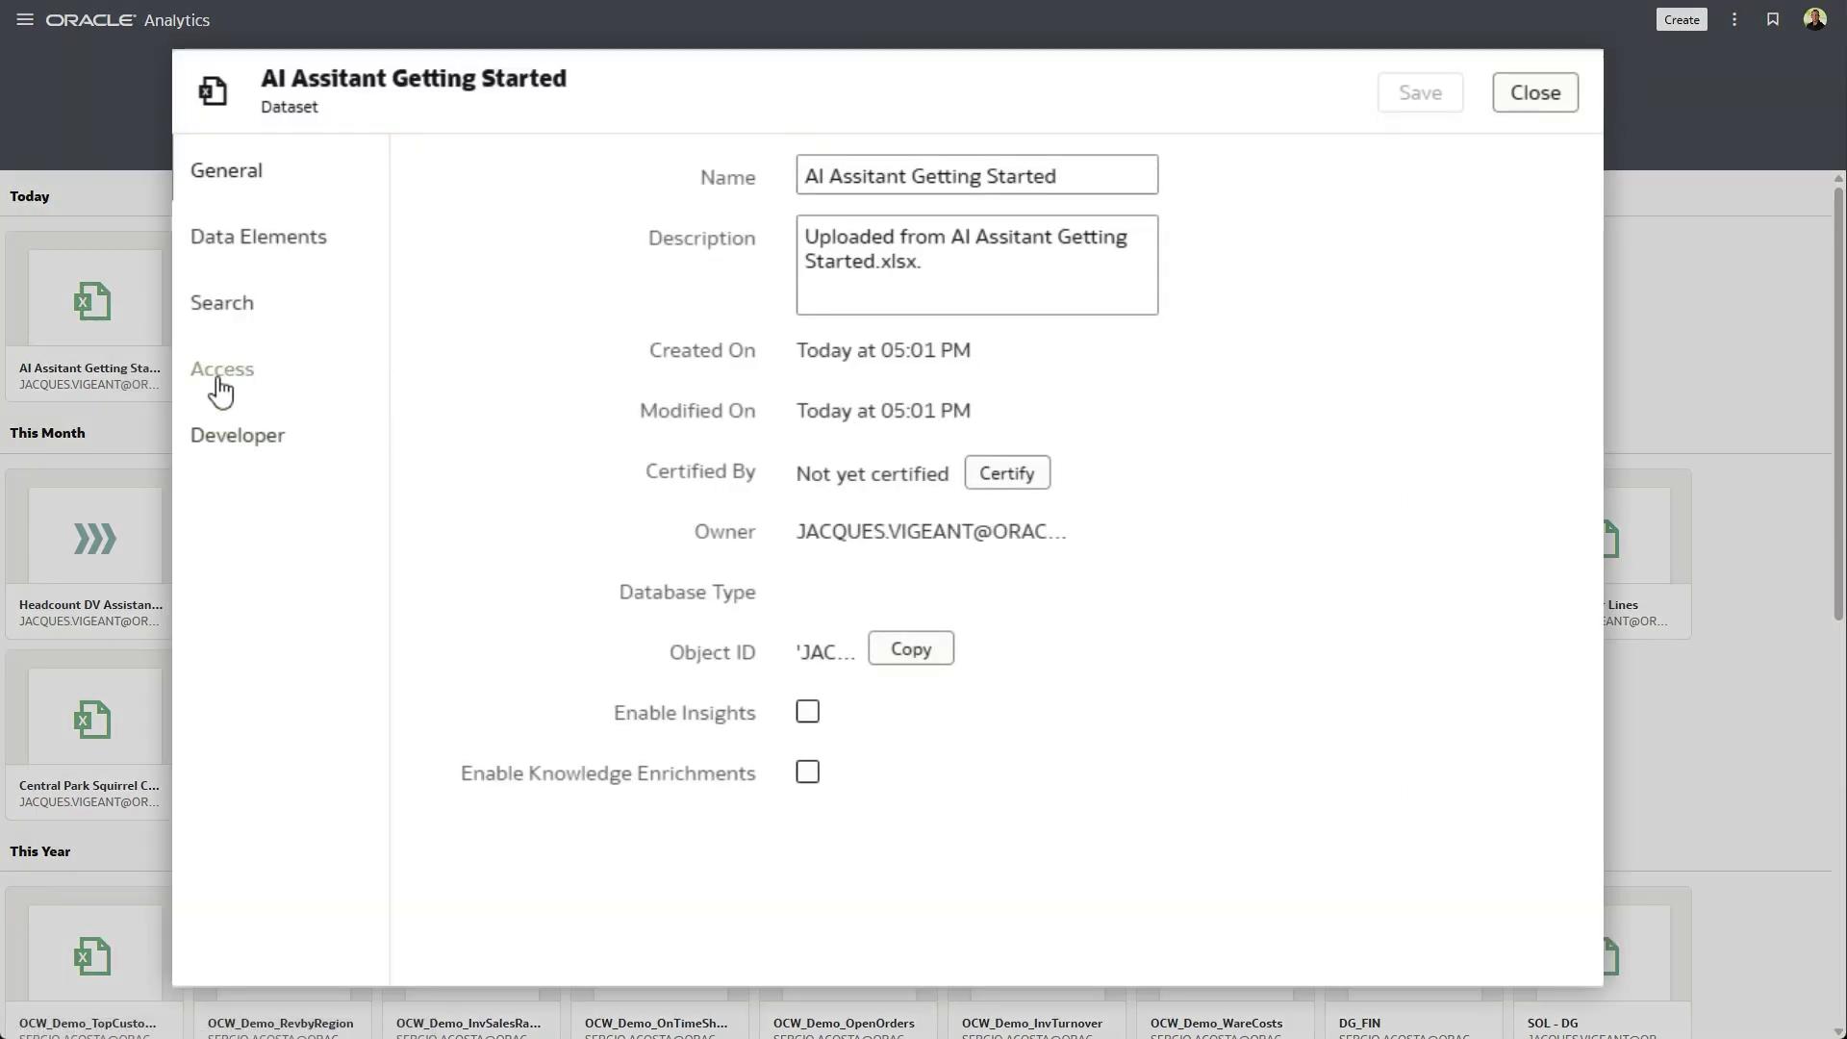
pyautogui.click(240, 325)
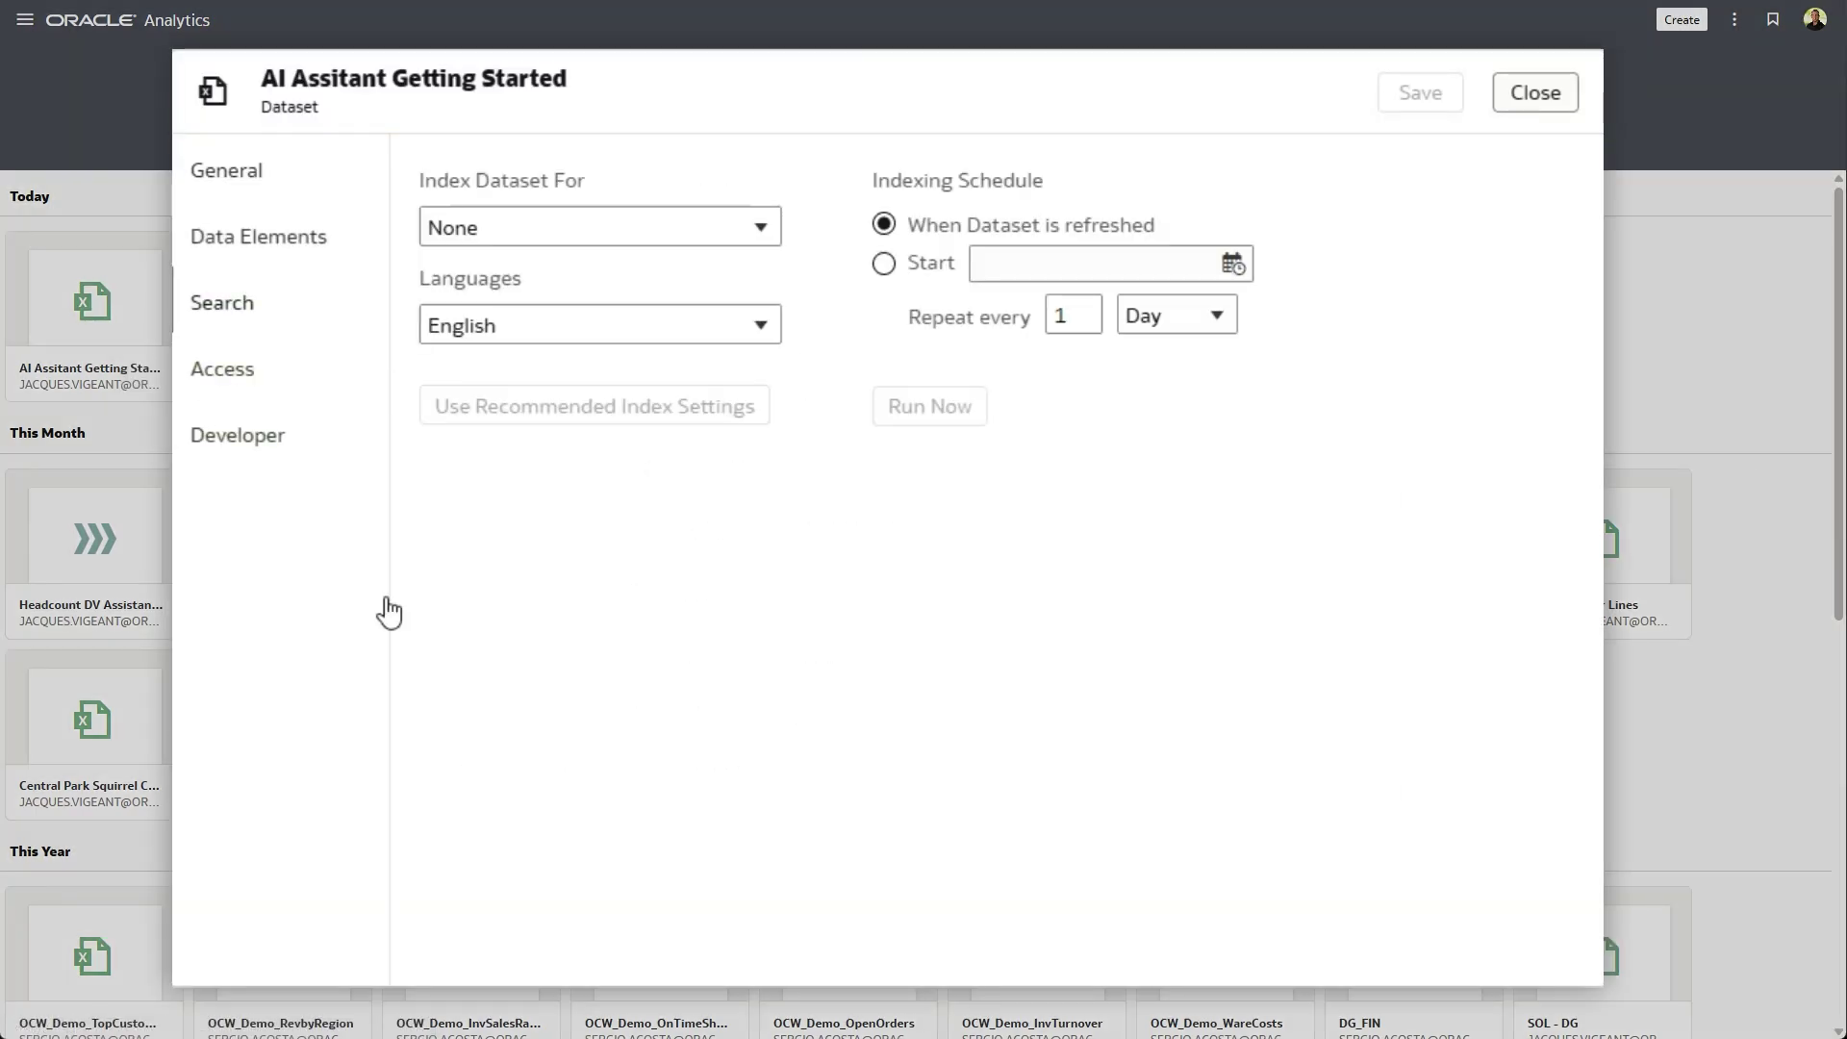
pyautogui.click(552, 229)
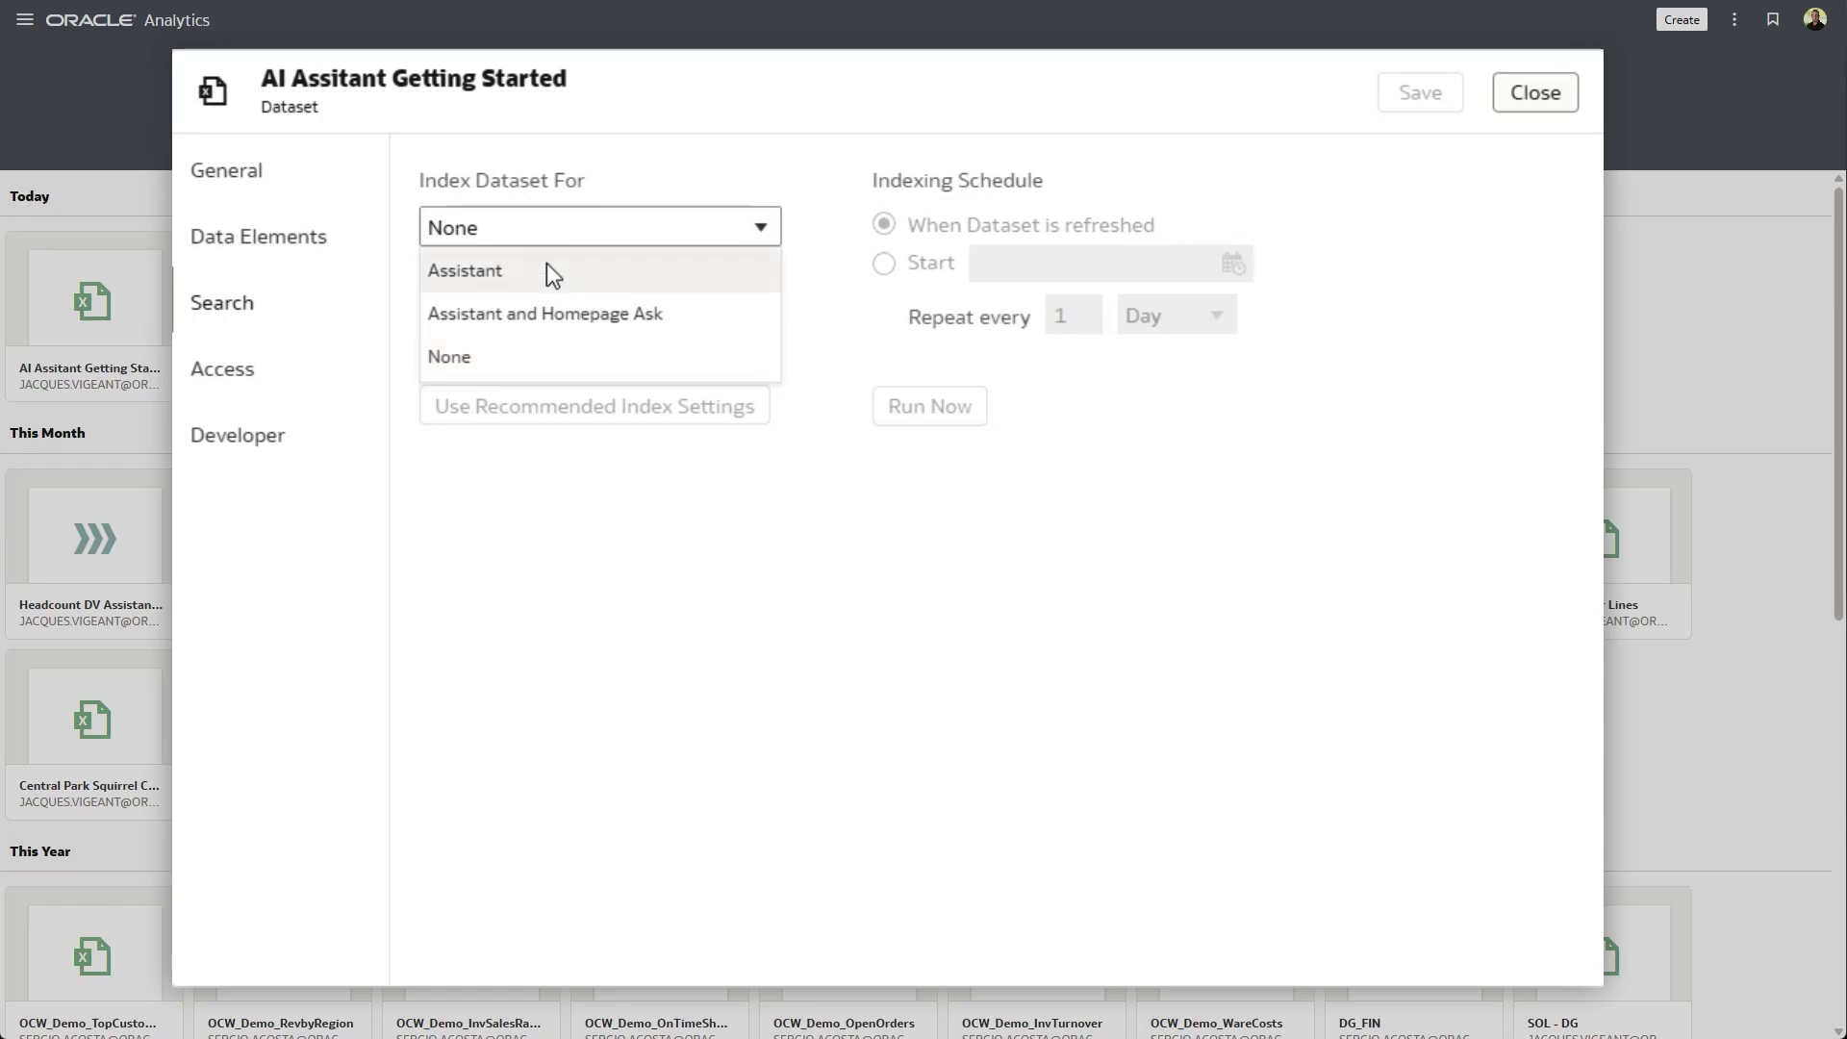
# - Index the dataset for Assistant and review the 24 English attributes it lists
pyautogui.click(546, 265)
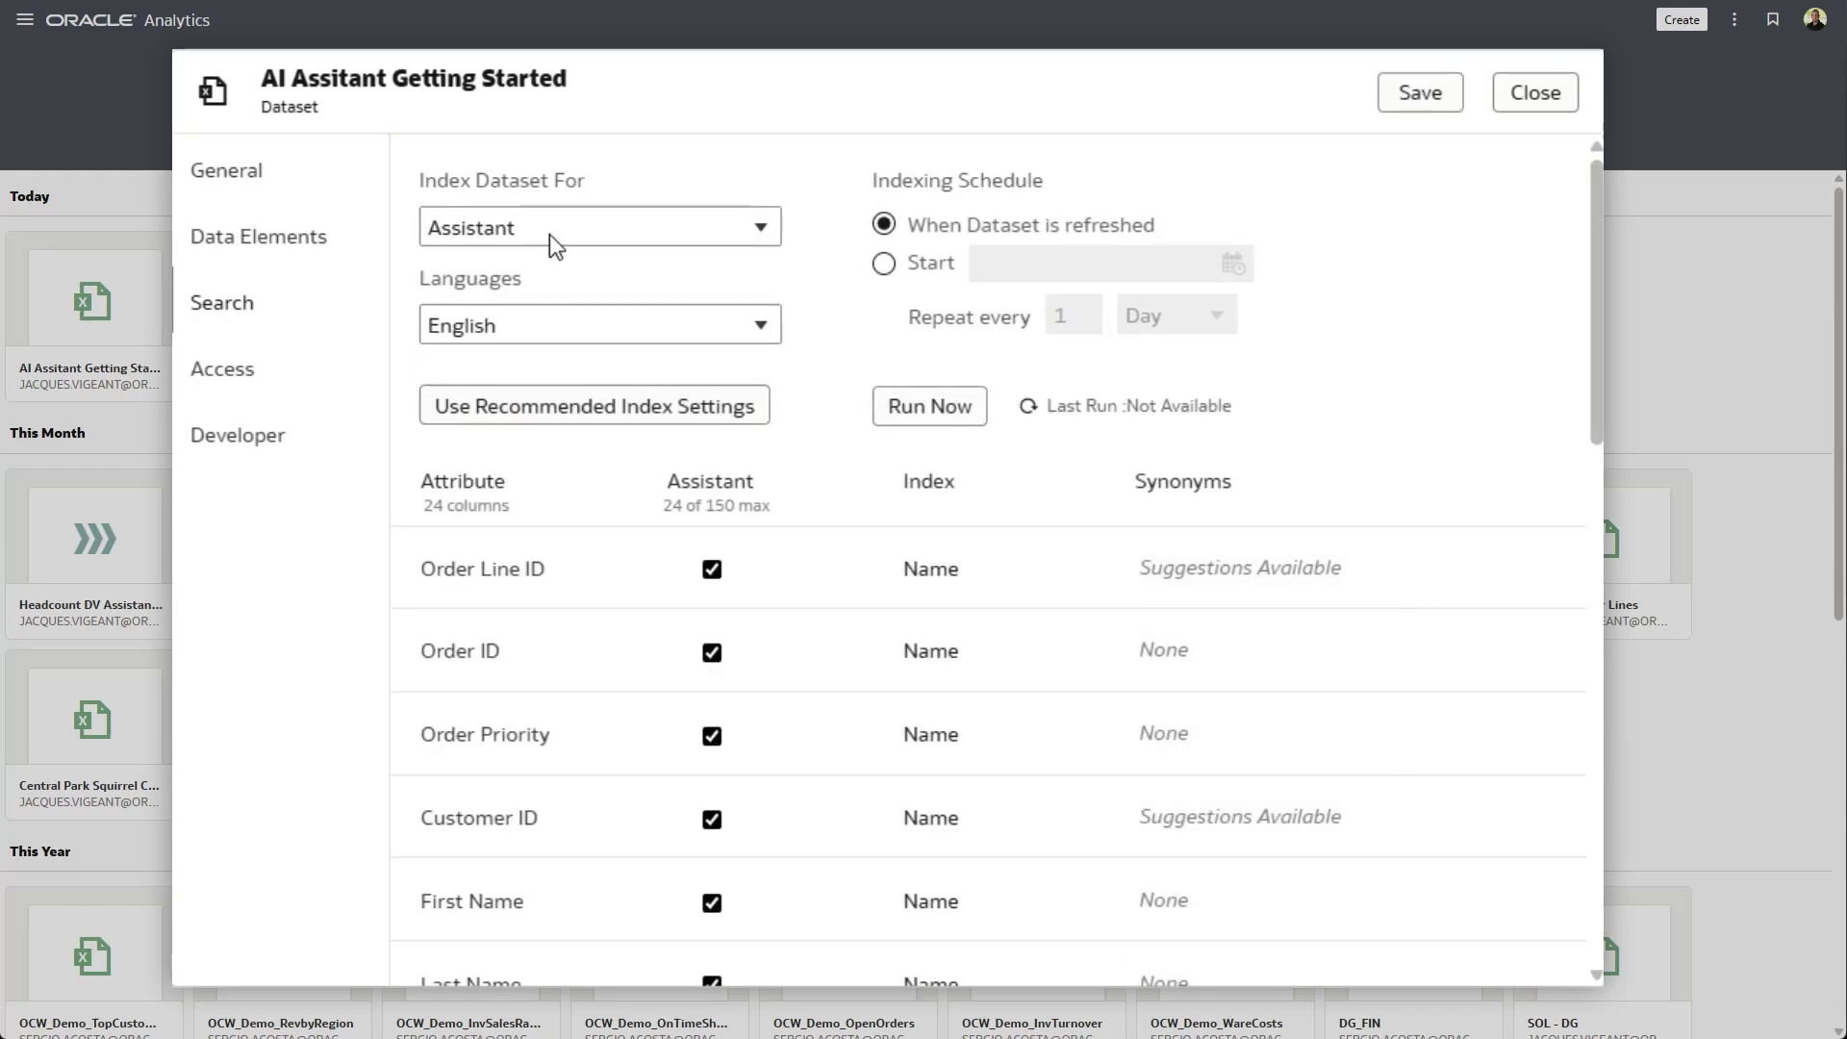
pyautogui.scroll(-3, 461, 525)
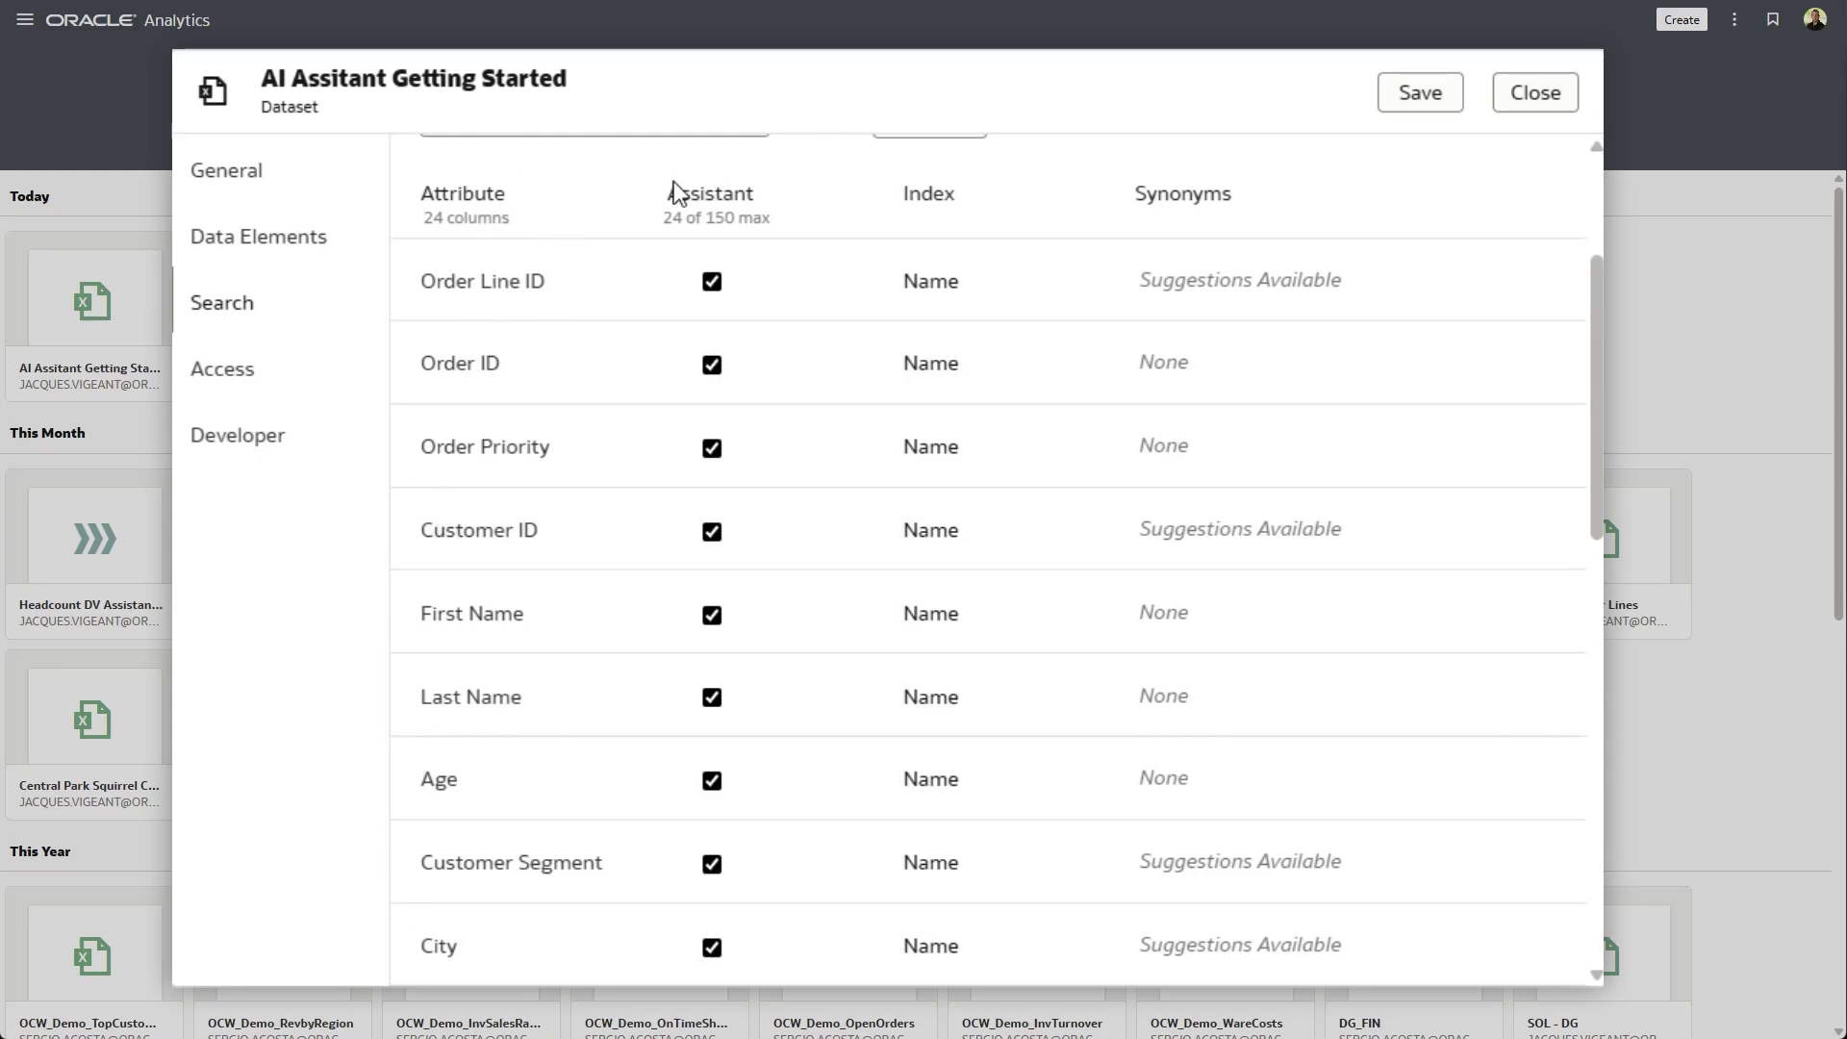
pyautogui.scroll(2, 615, 296)
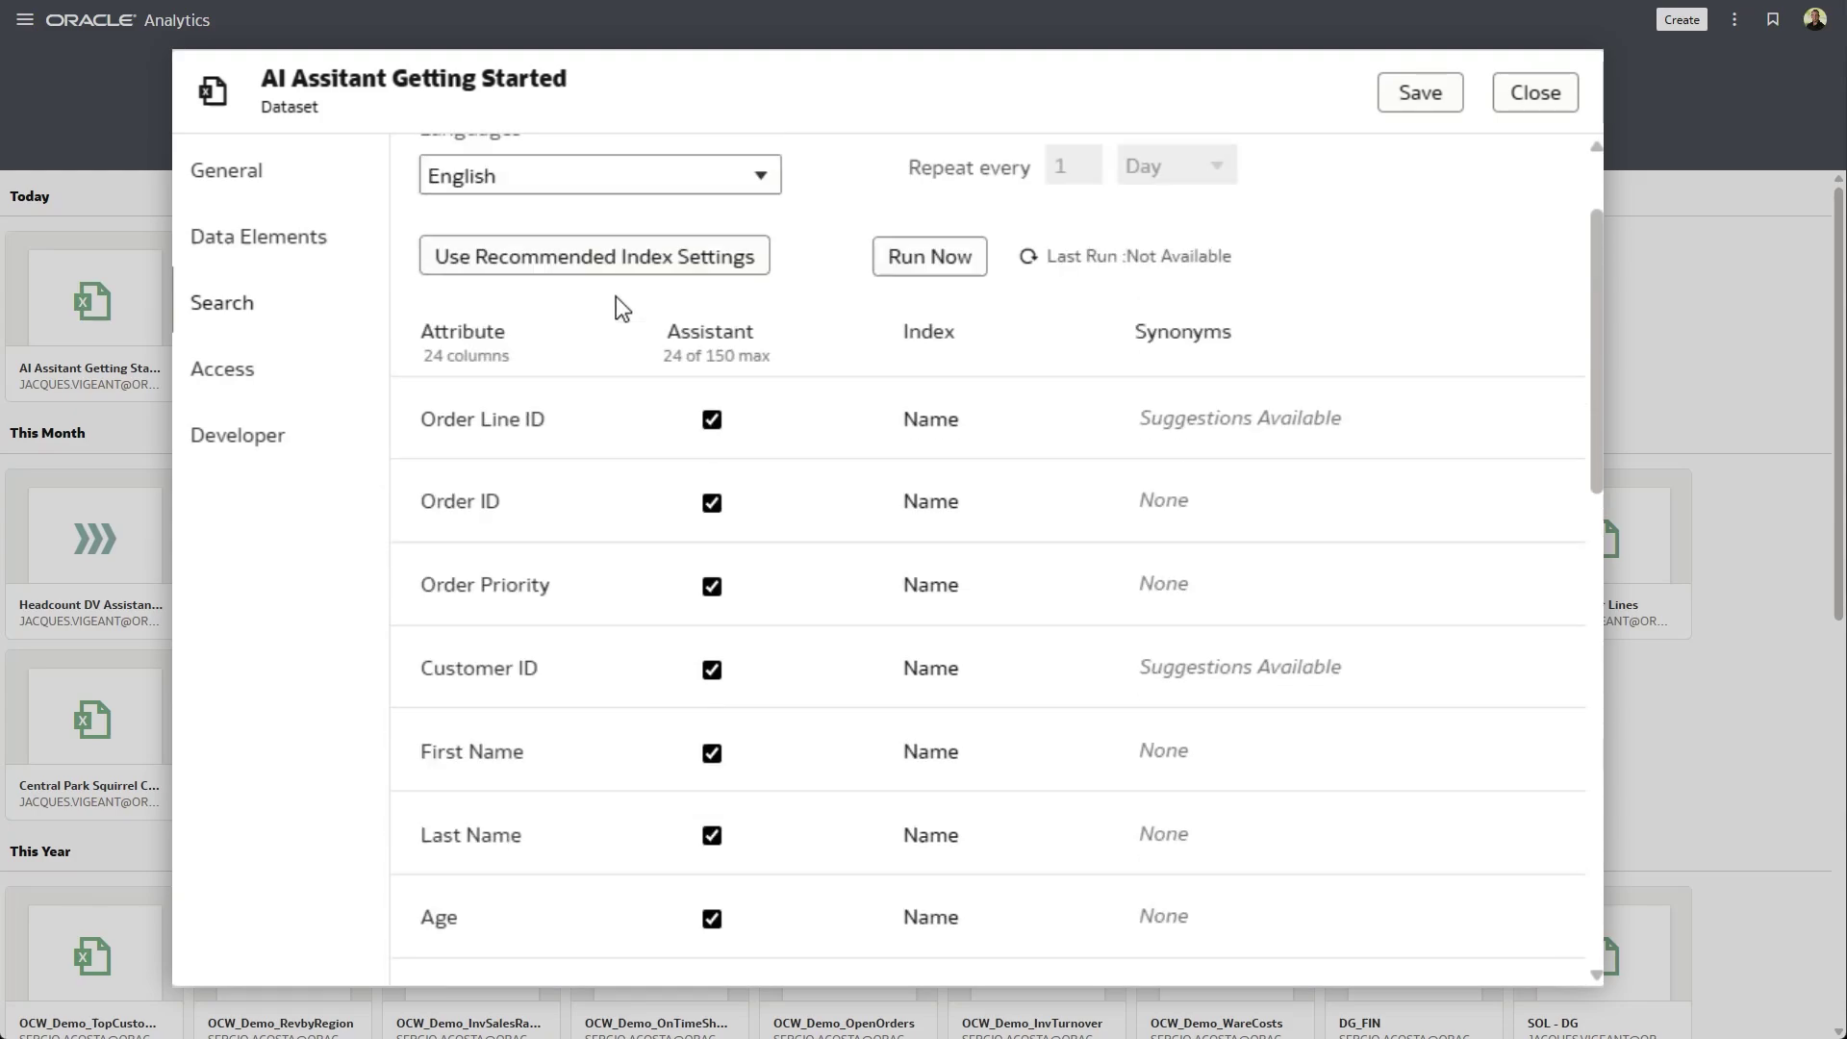
pyautogui.scroll(2, 615, 297)
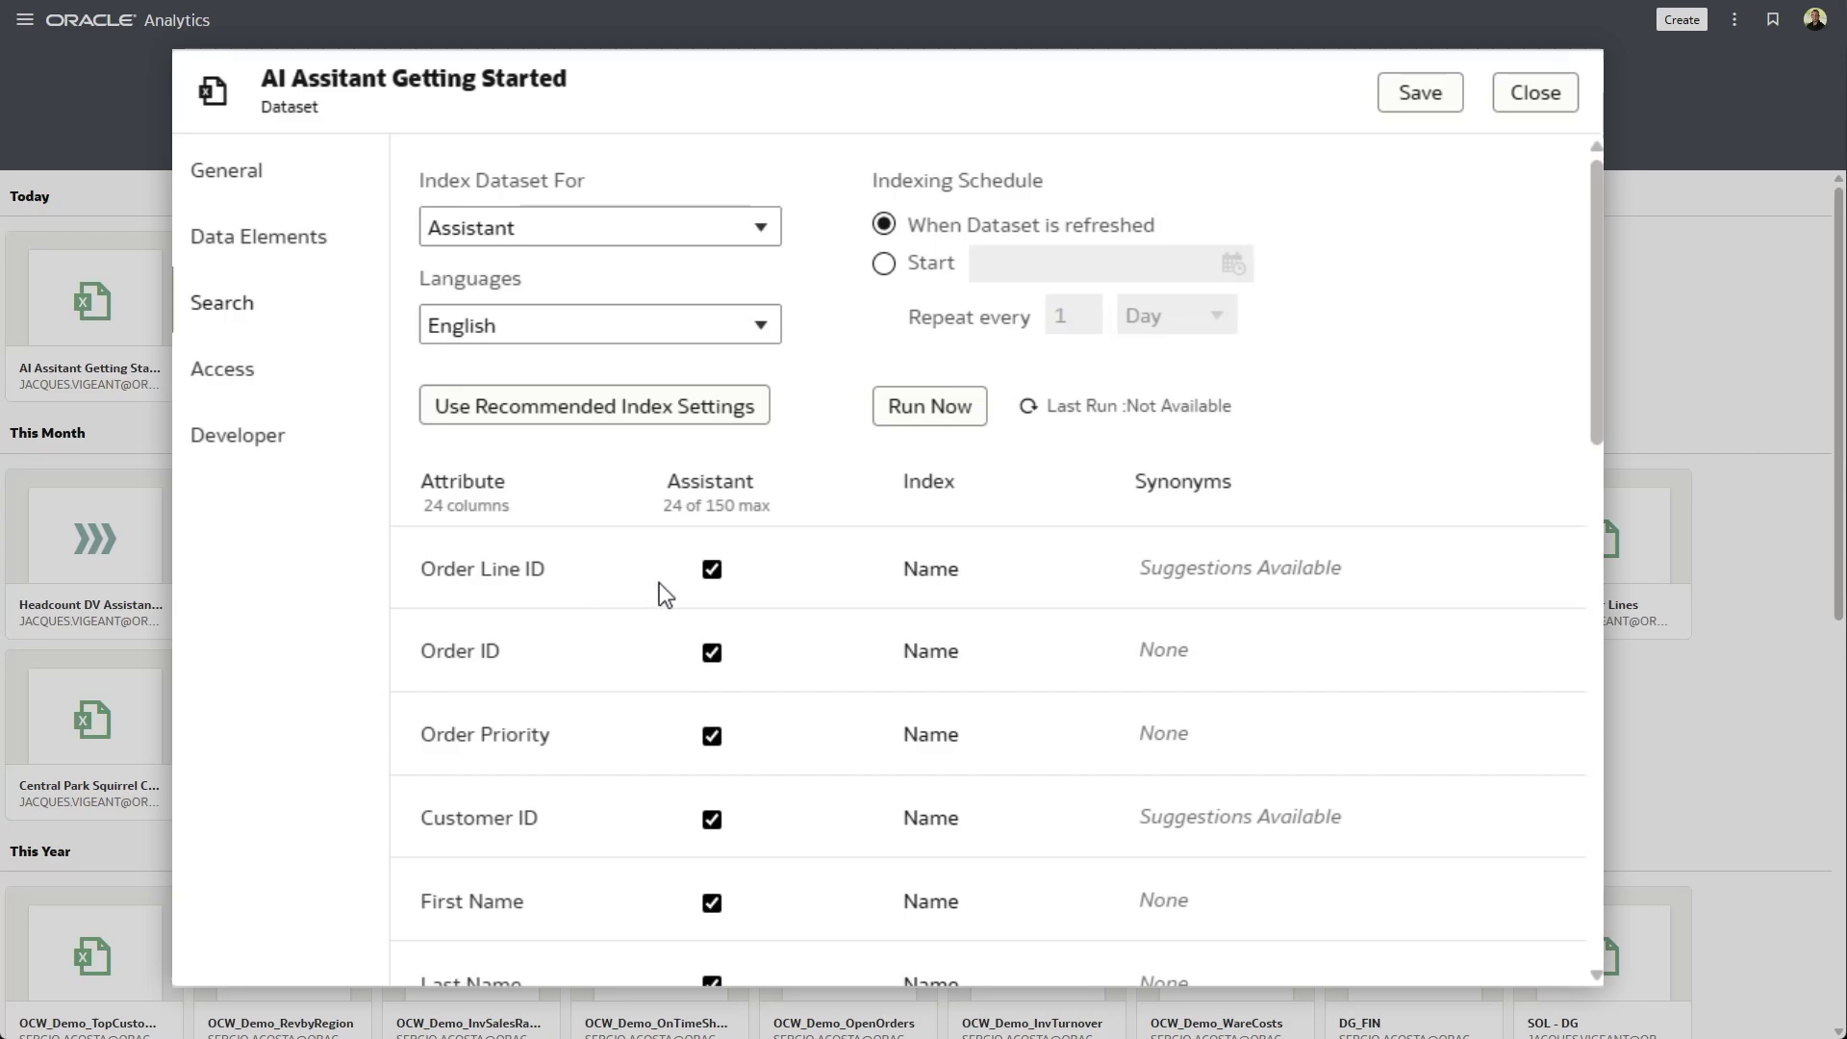
# - Uncheck Order Line ID for the Assistant and review the remaining 23 indexed attributes
pyautogui.click(711, 572)
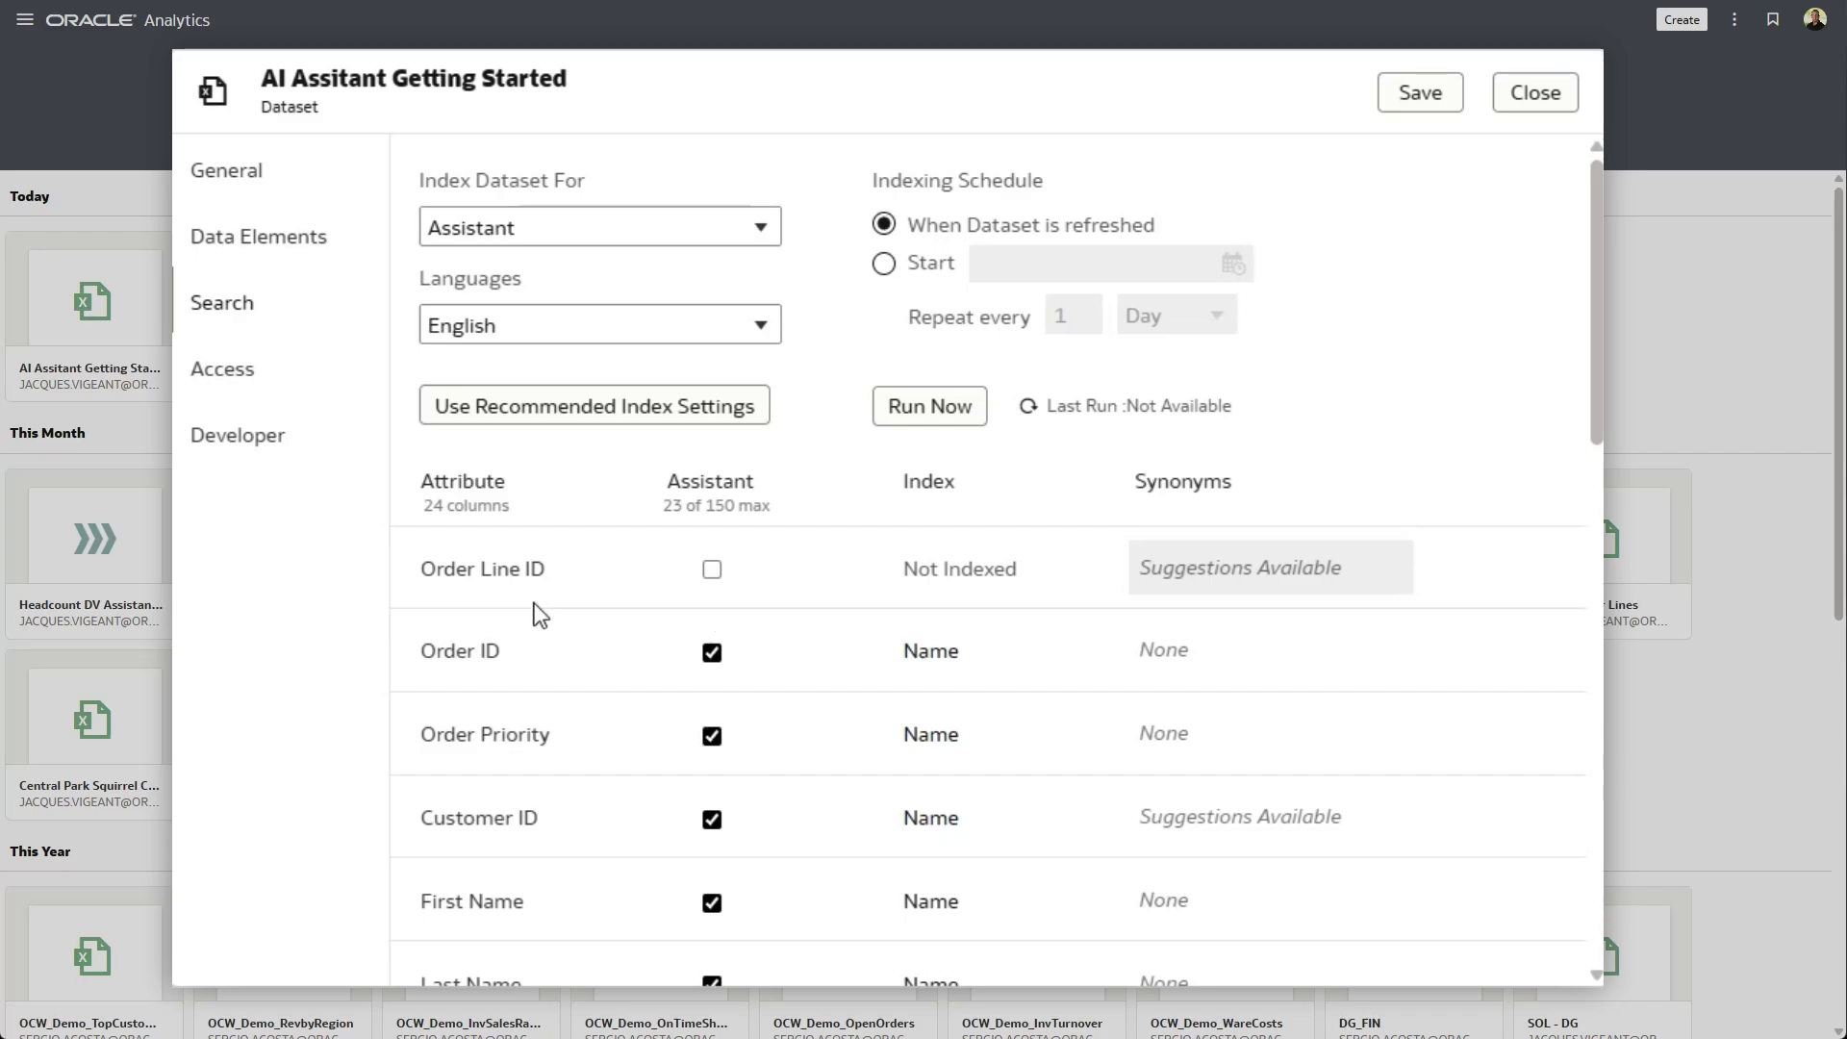
pyautogui.scroll(-5, 540, 614)
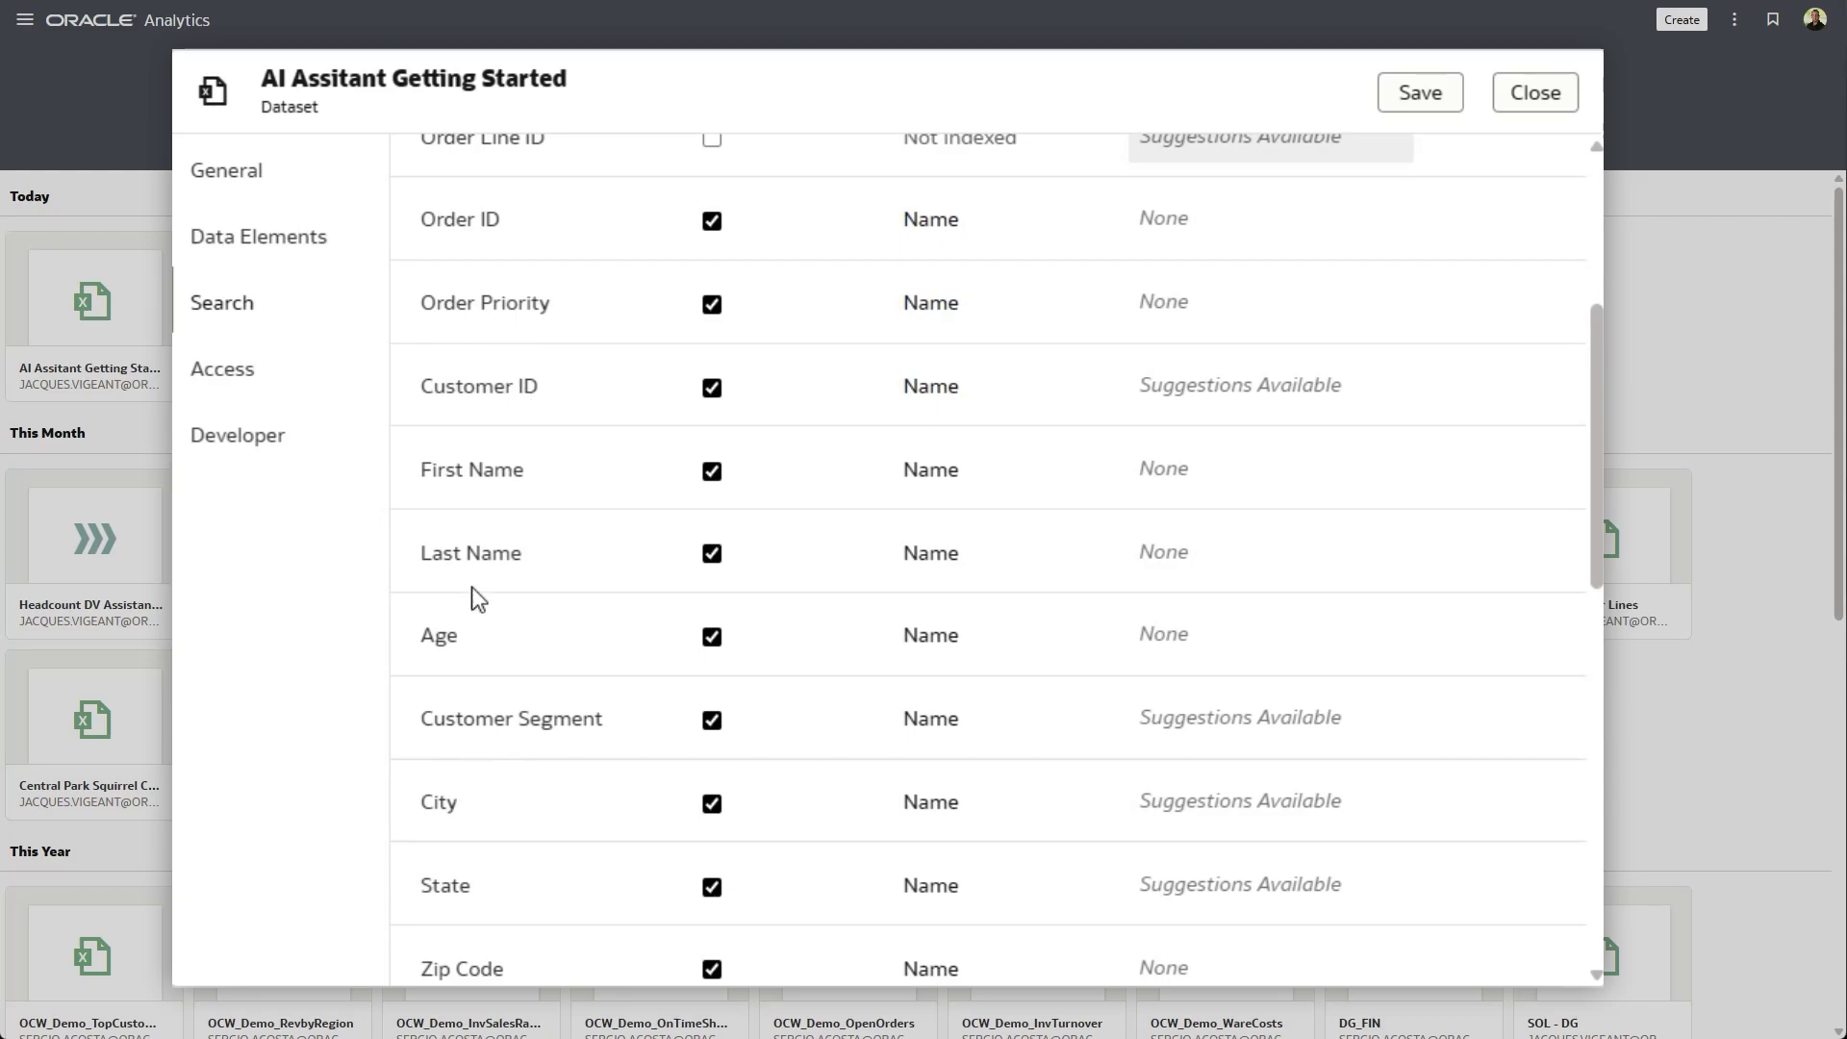
pyautogui.scroll(-3, 488, 591)
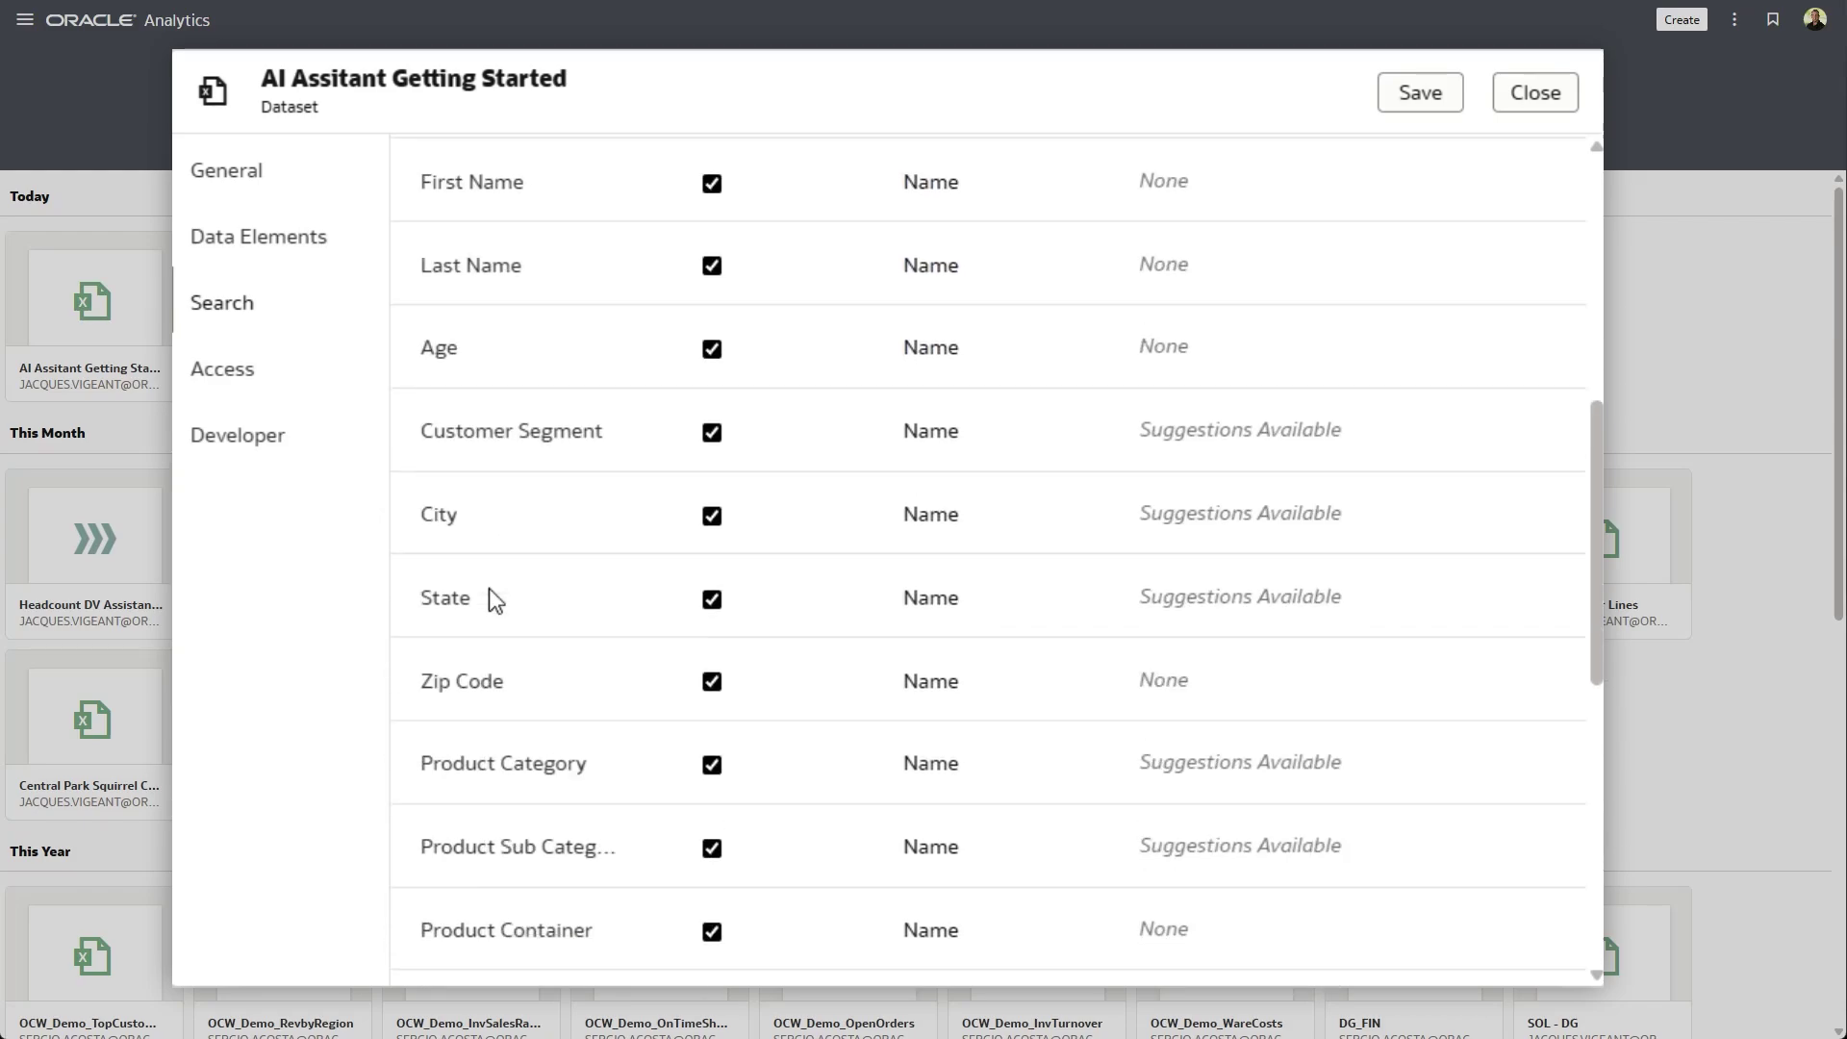
pyautogui.scroll(7, 1373, 515)
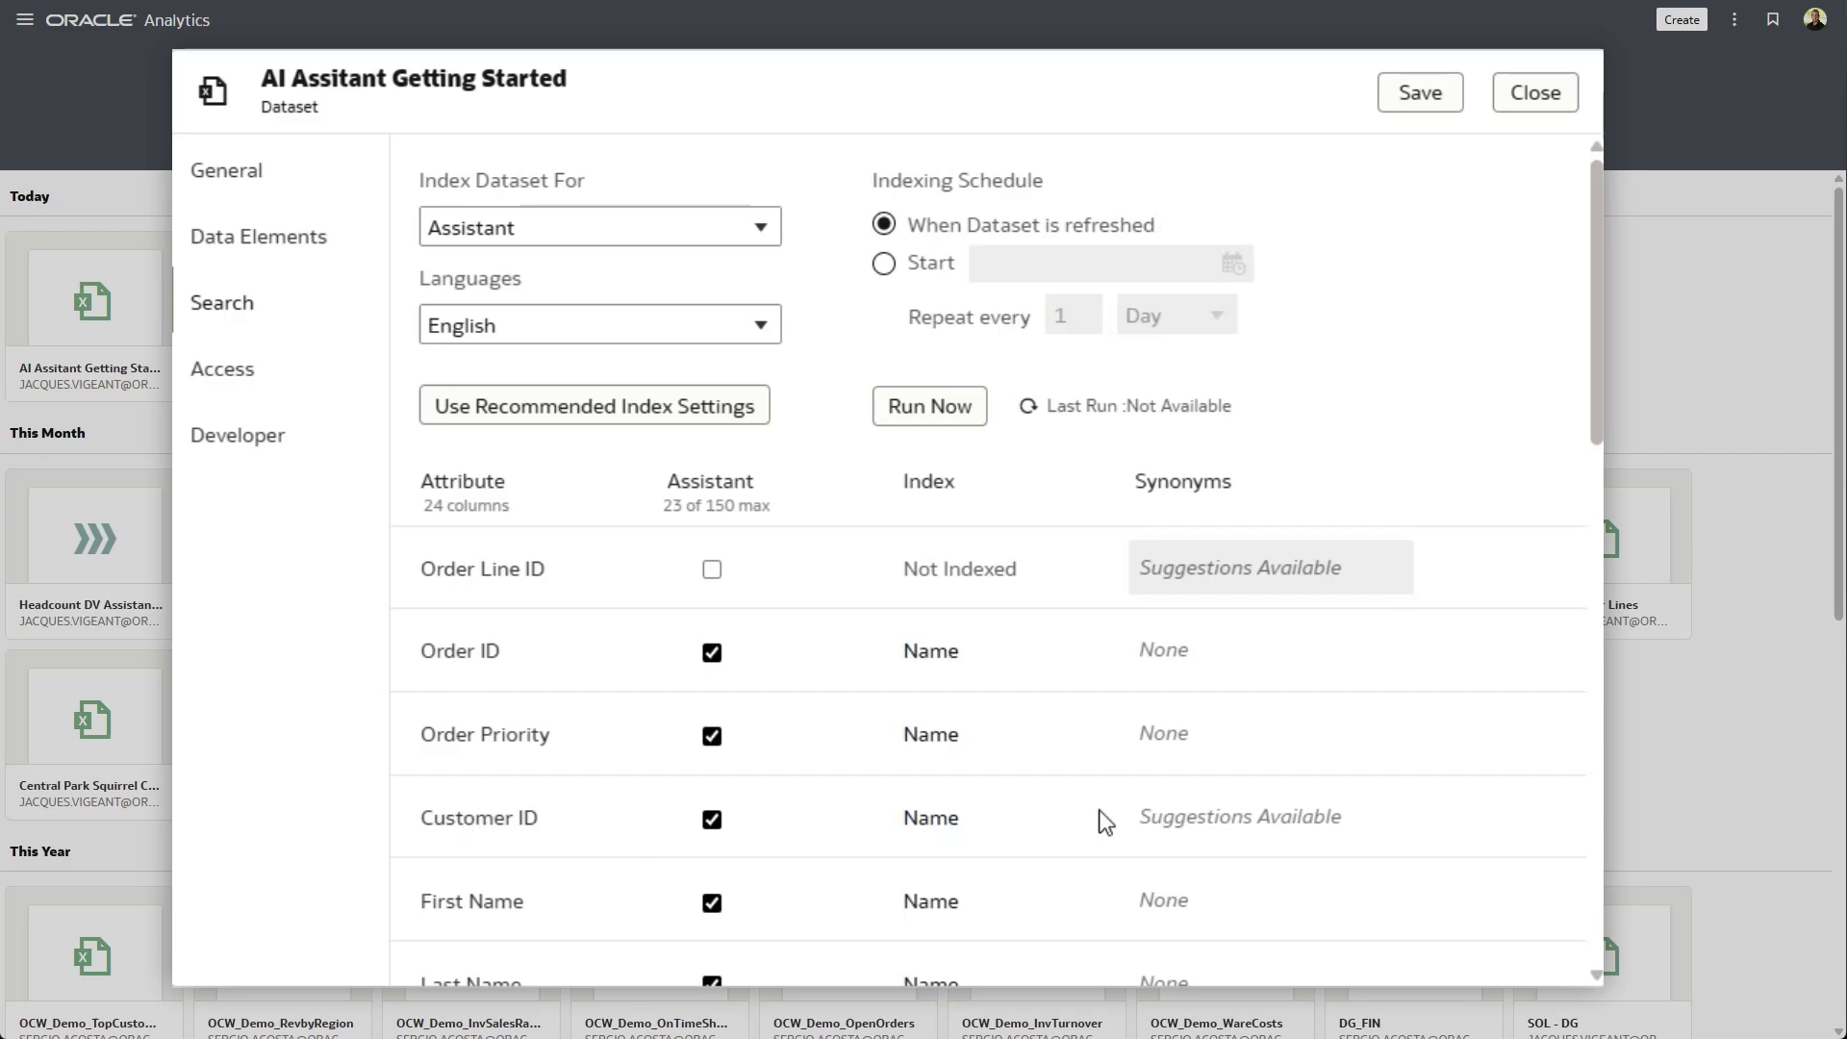
# - Add Customer Identifier and Customer Number as synonyms for Customer ID
pyautogui.click(1188, 827)
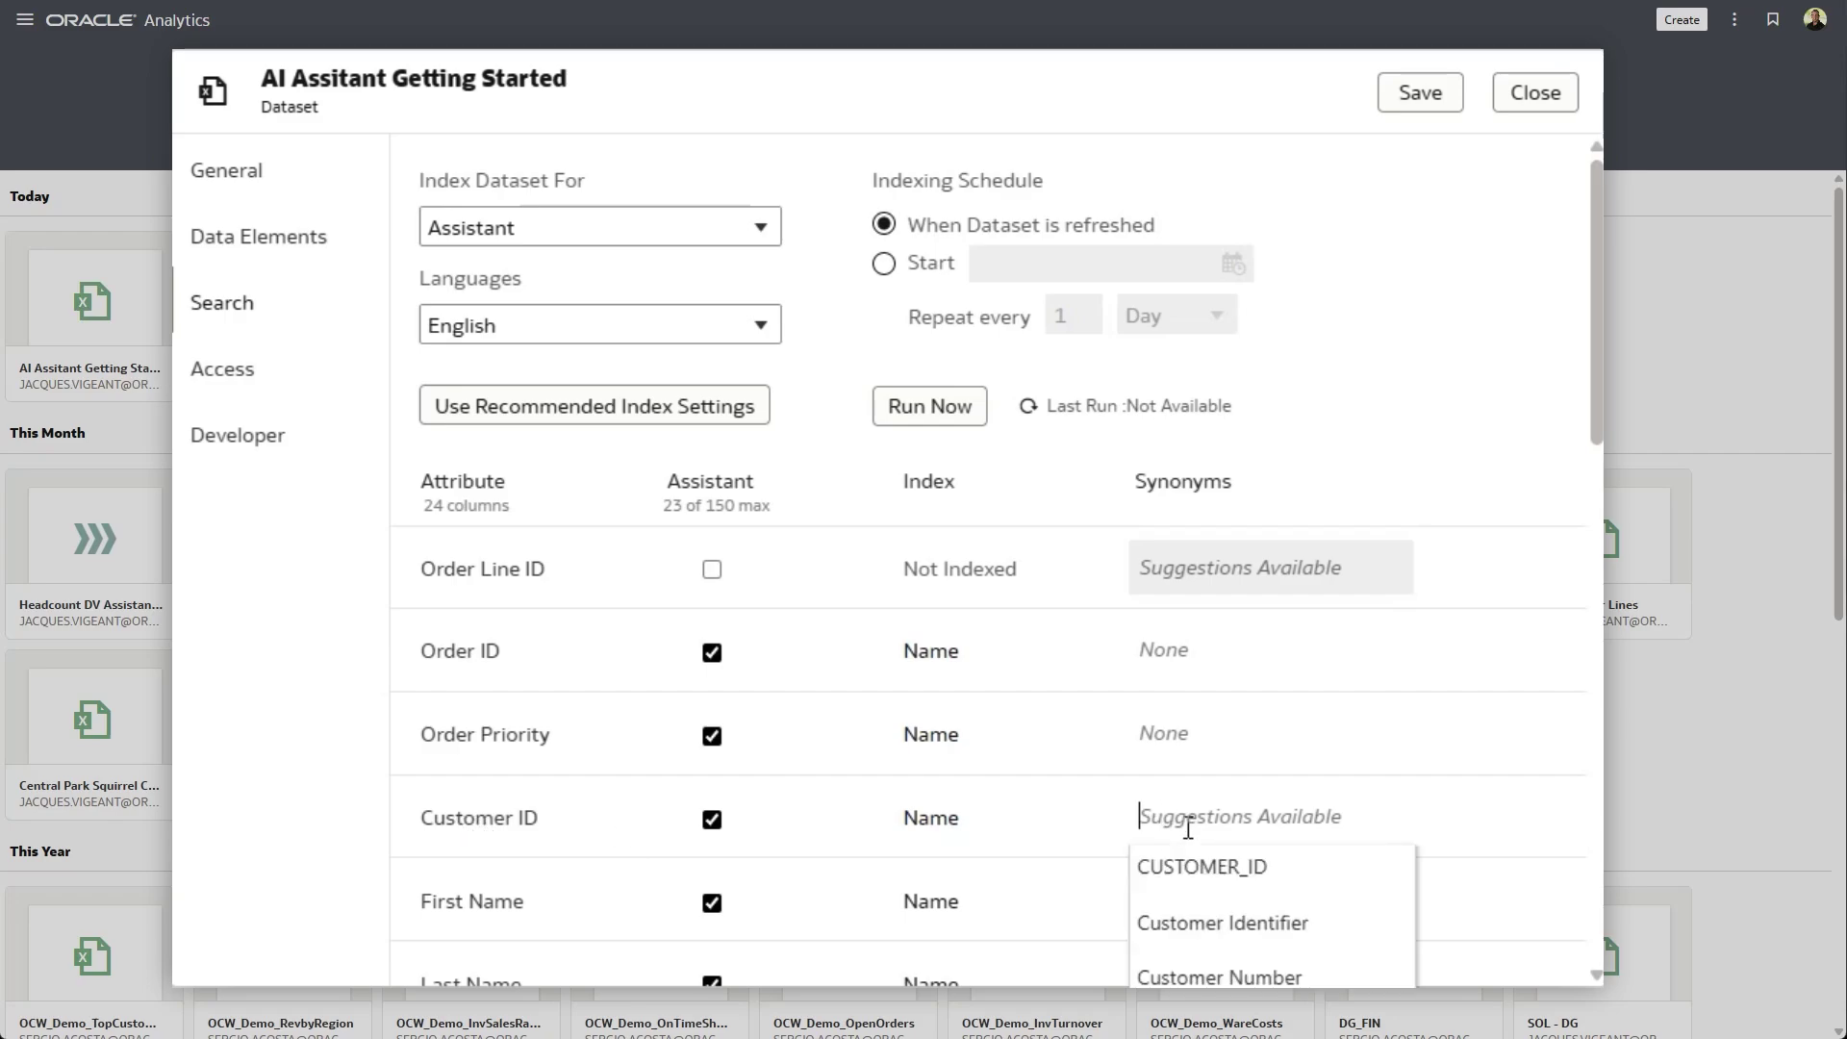
pyautogui.click(1278, 923)
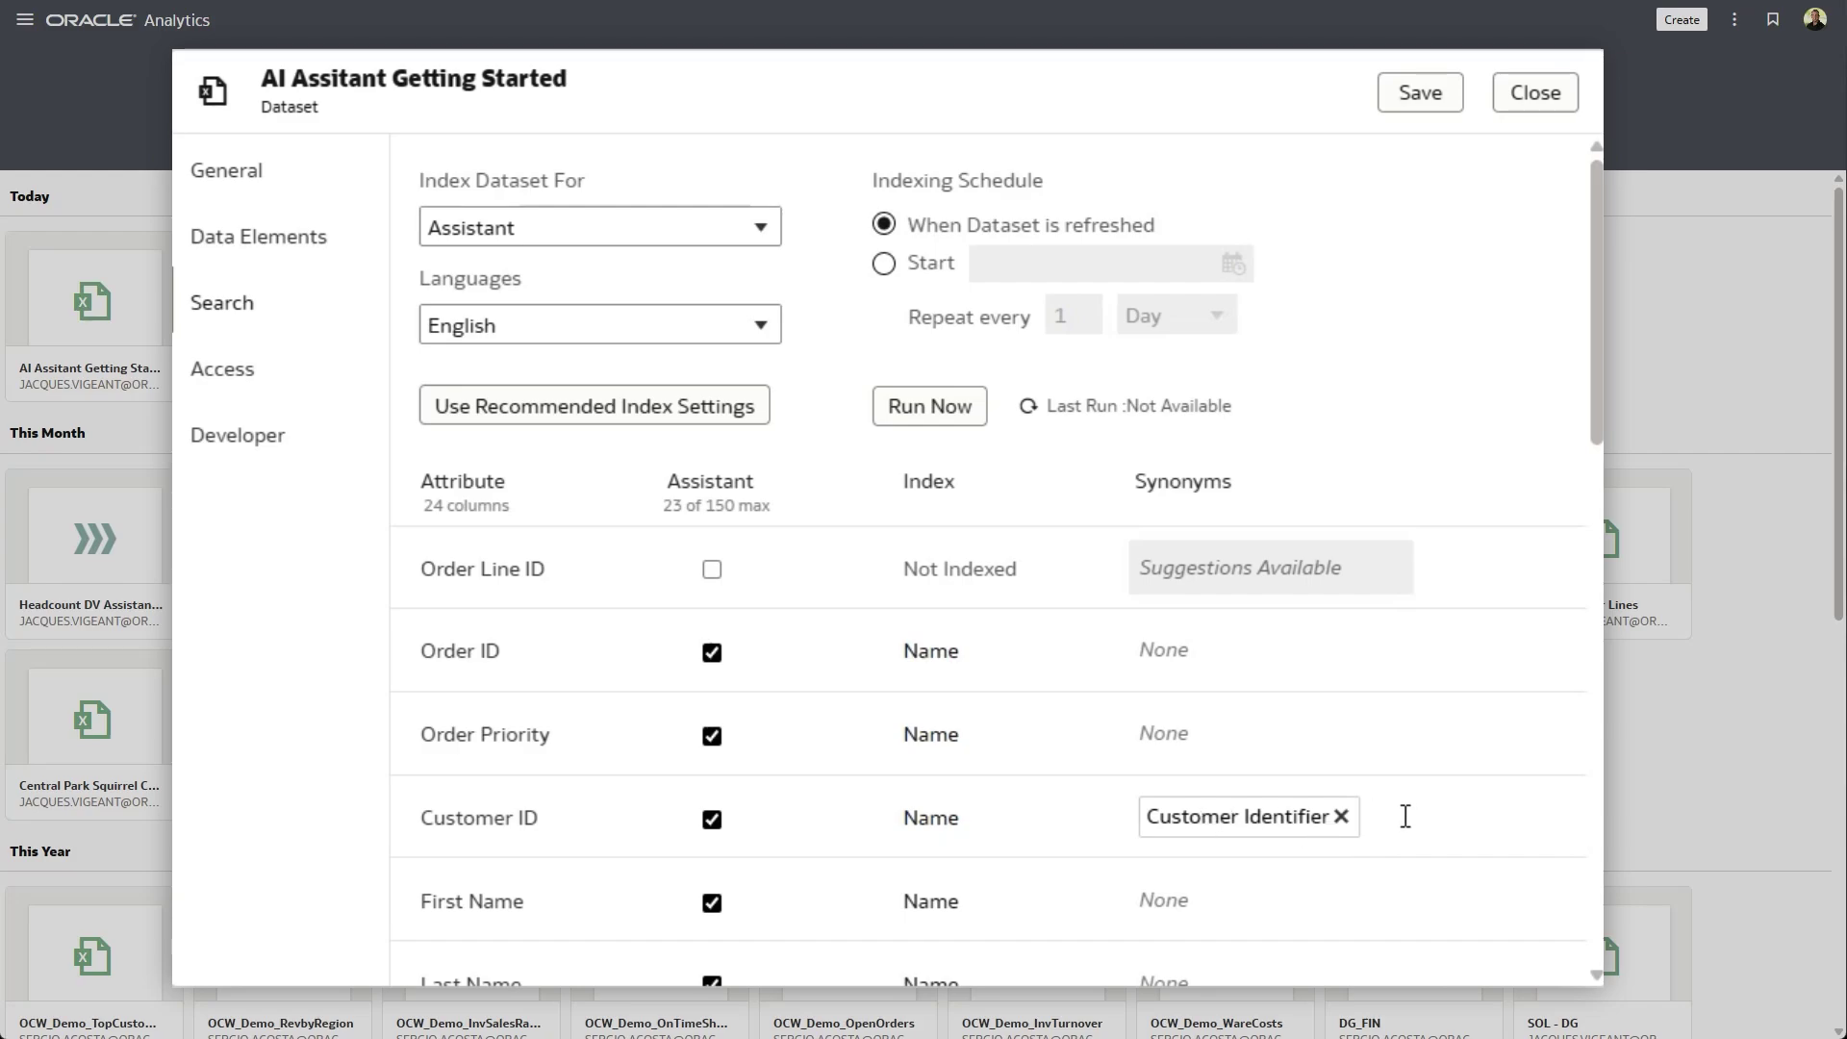
pyautogui.click(1379, 838)
pyautogui.click(1267, 863)
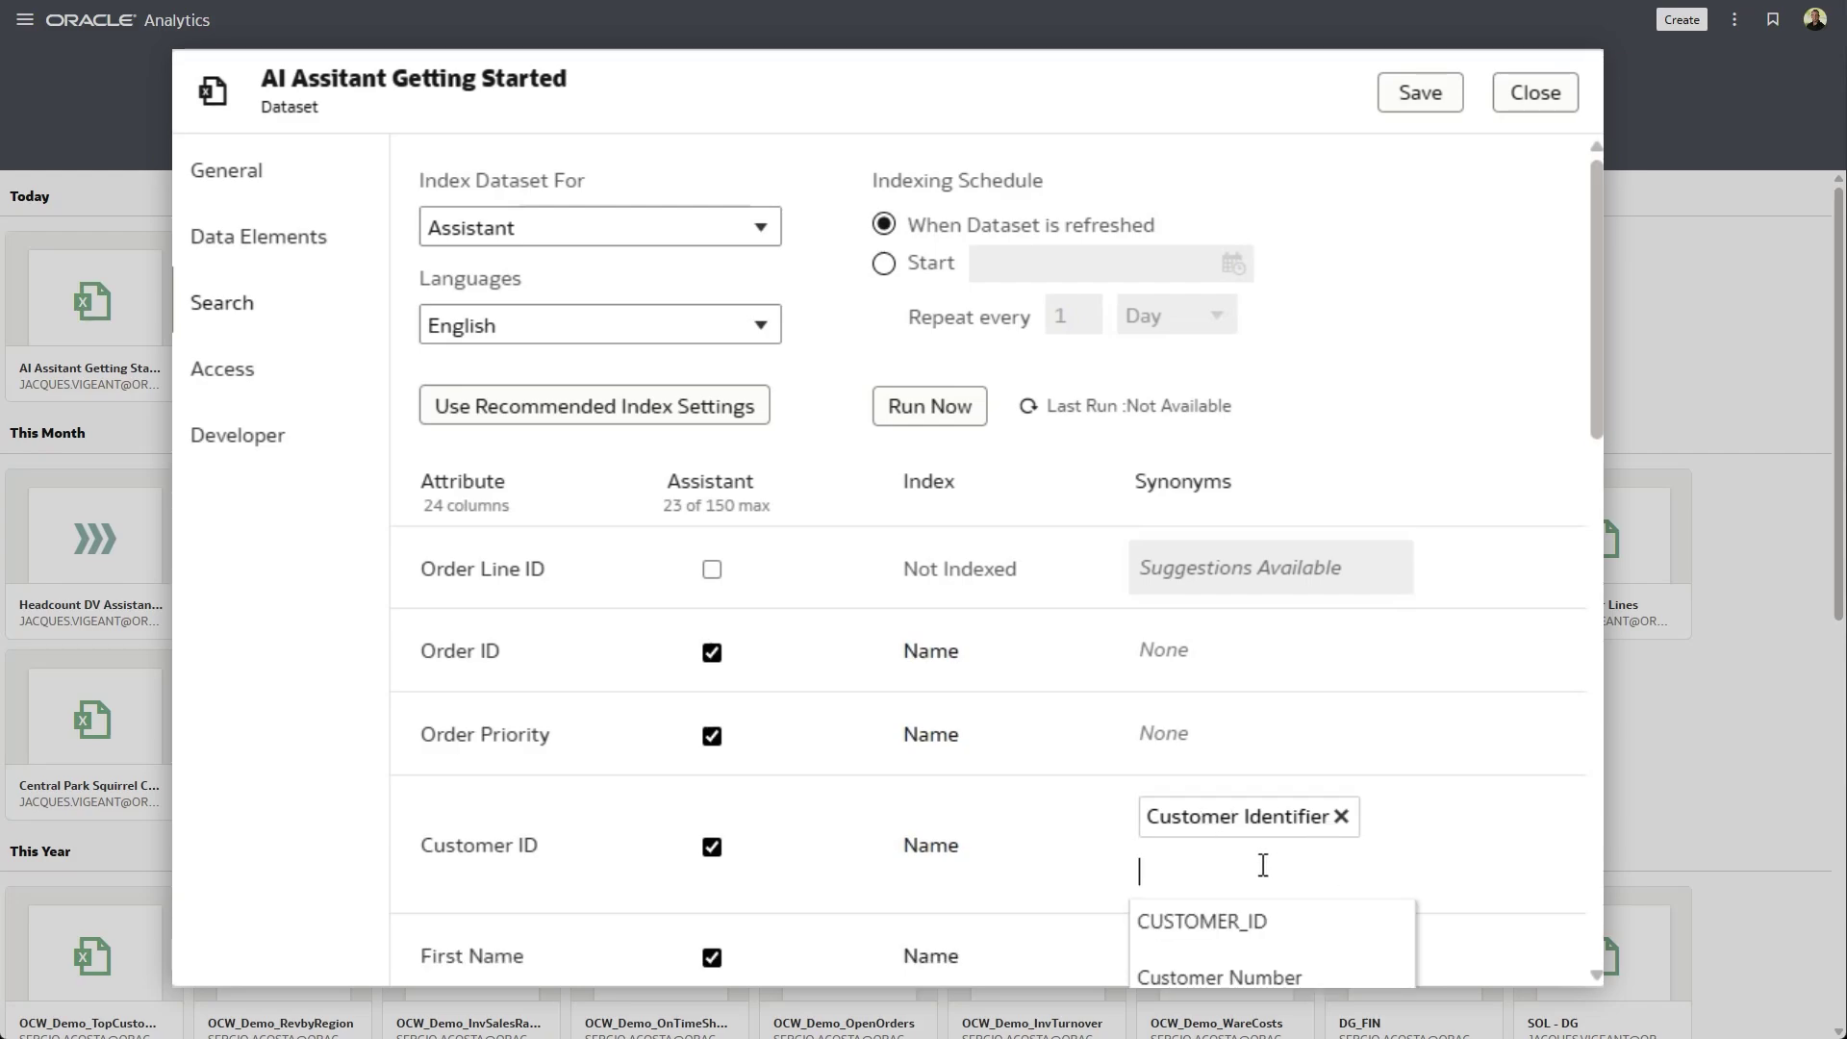
pyautogui.click(1246, 977)
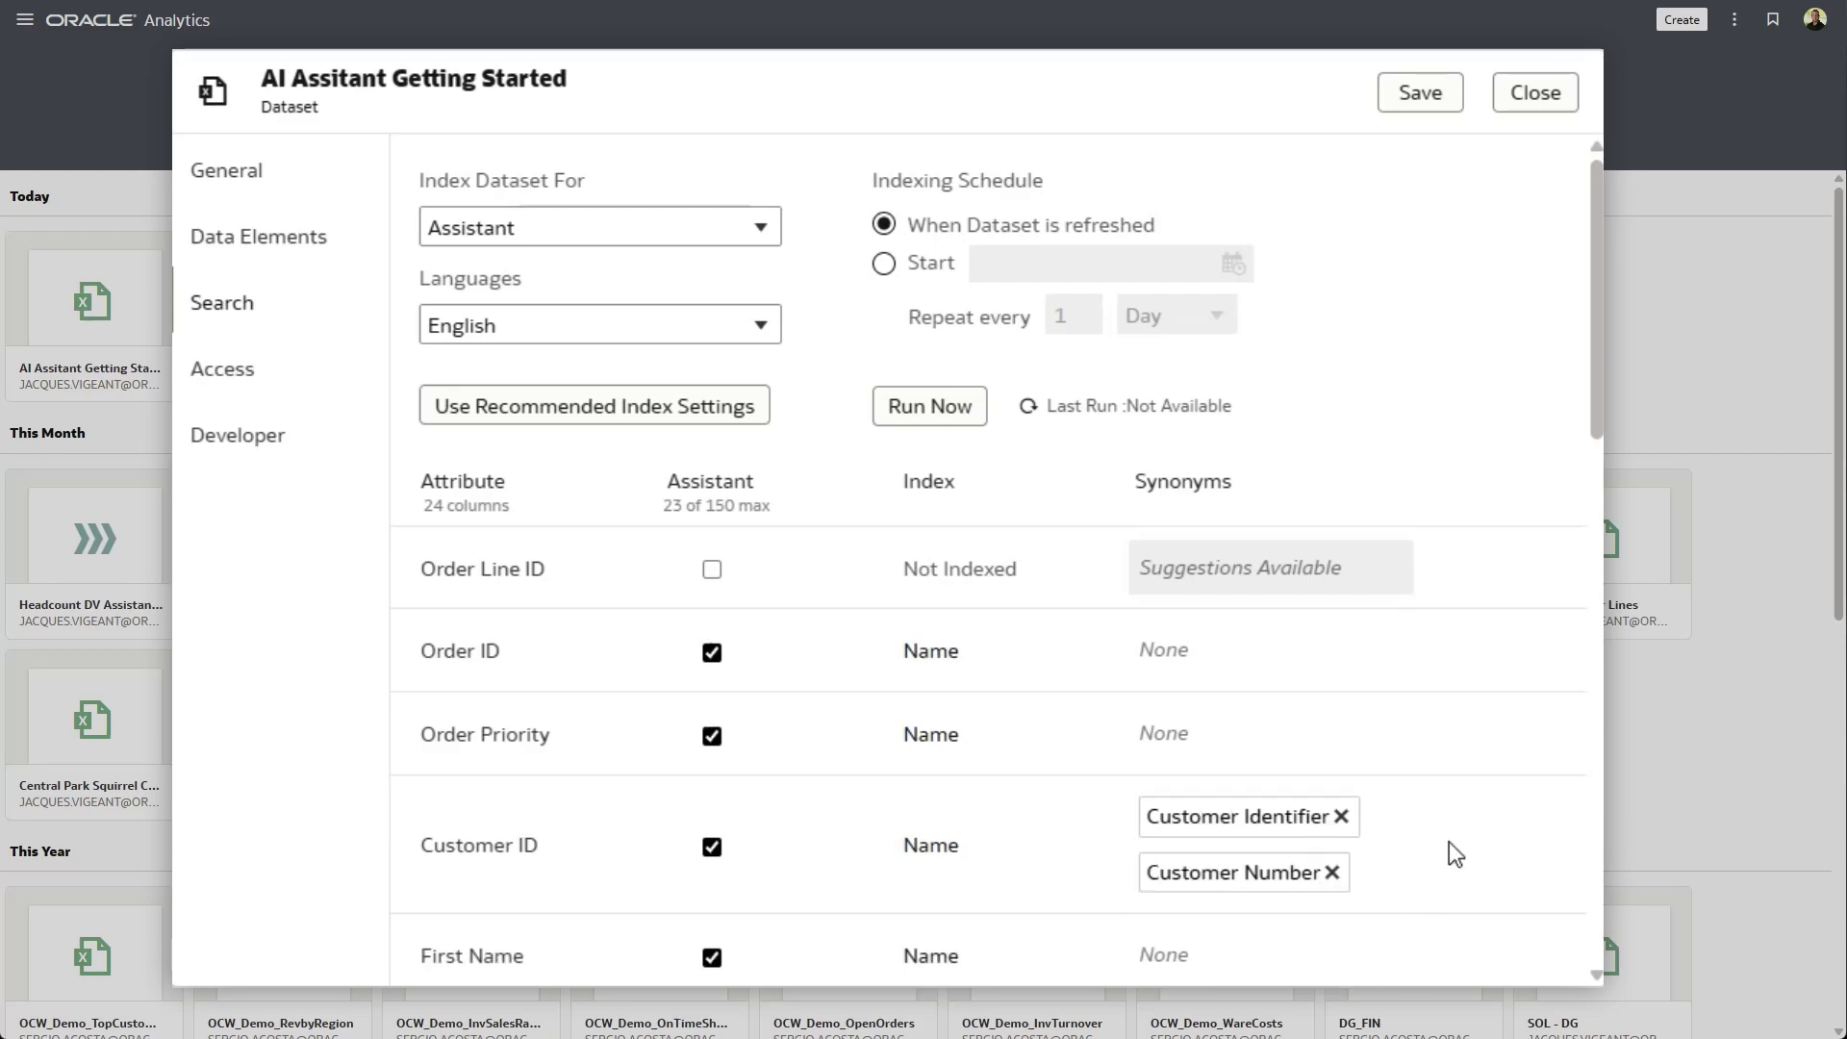
pyautogui.scroll(-2, 1446, 833)
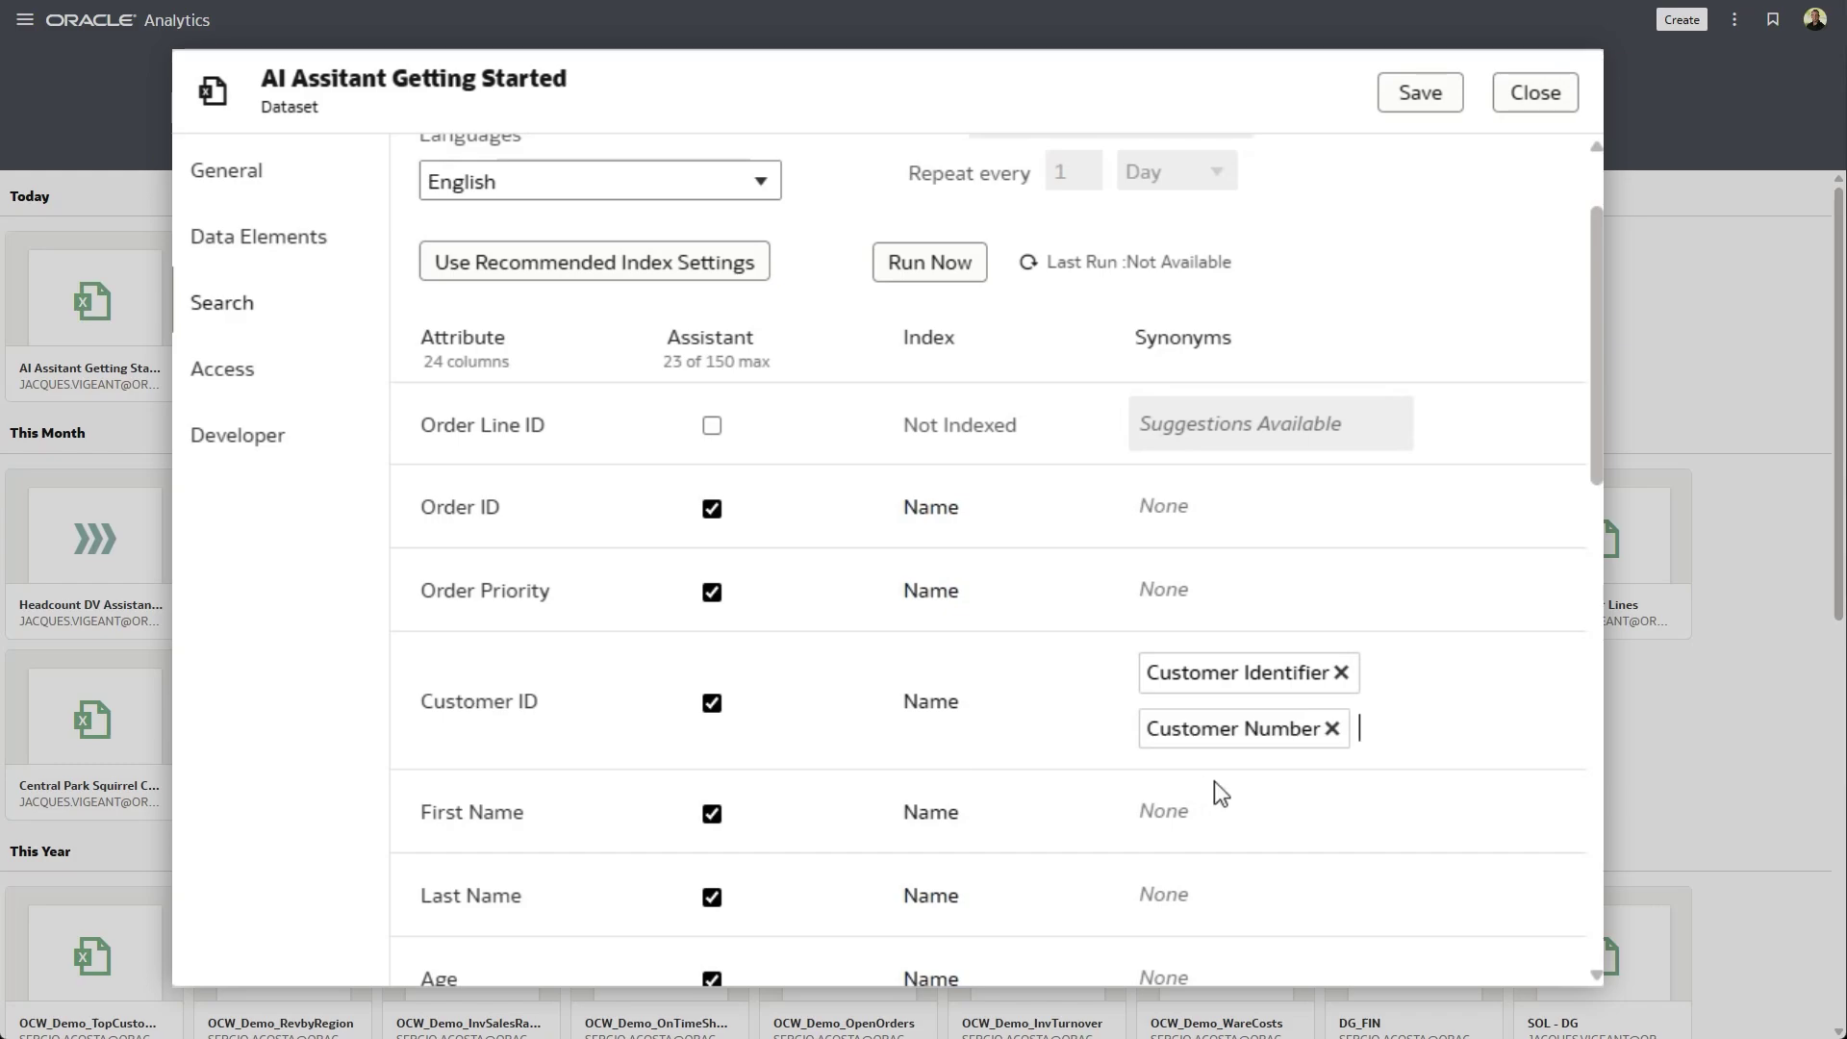
pyautogui.click(1503, 678)
# - Add 'segment' as a Customer Segment synonym and 'town' as a City synonym
pyautogui.scroll(-3, 1483, 671)
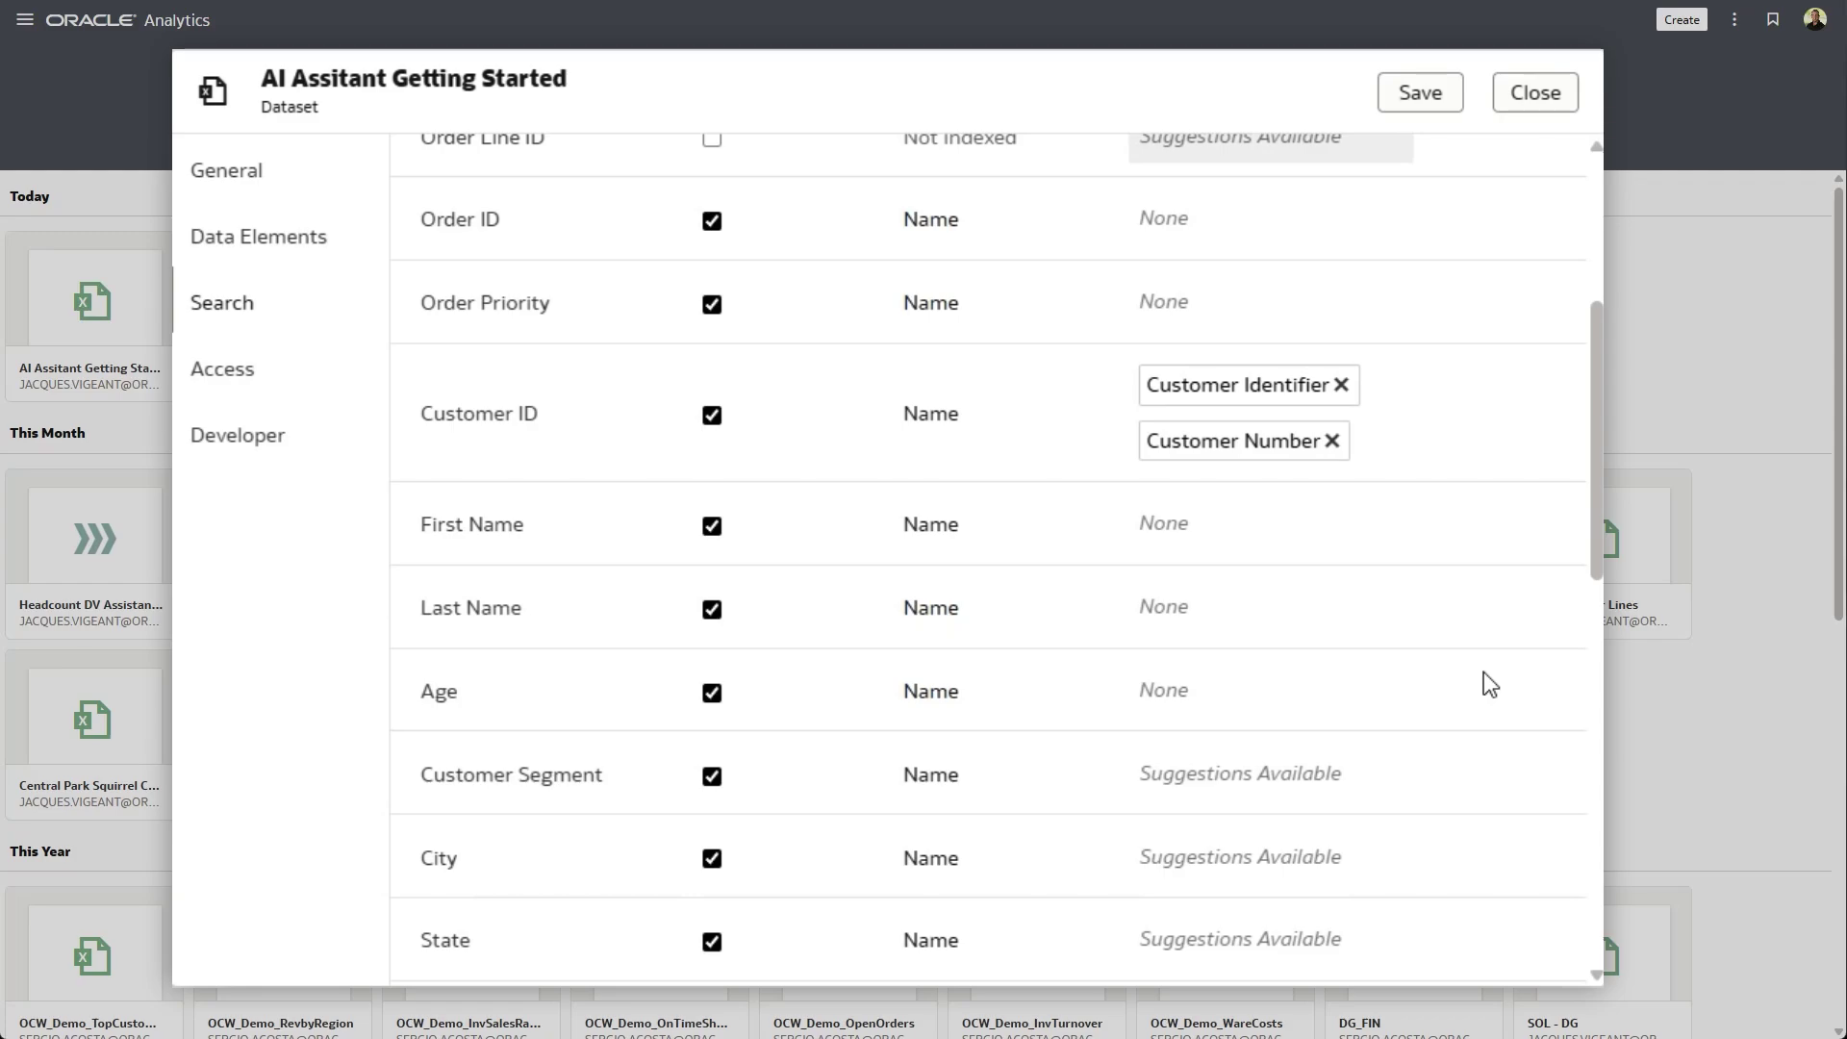
pyautogui.scroll(-2, 1484, 672)
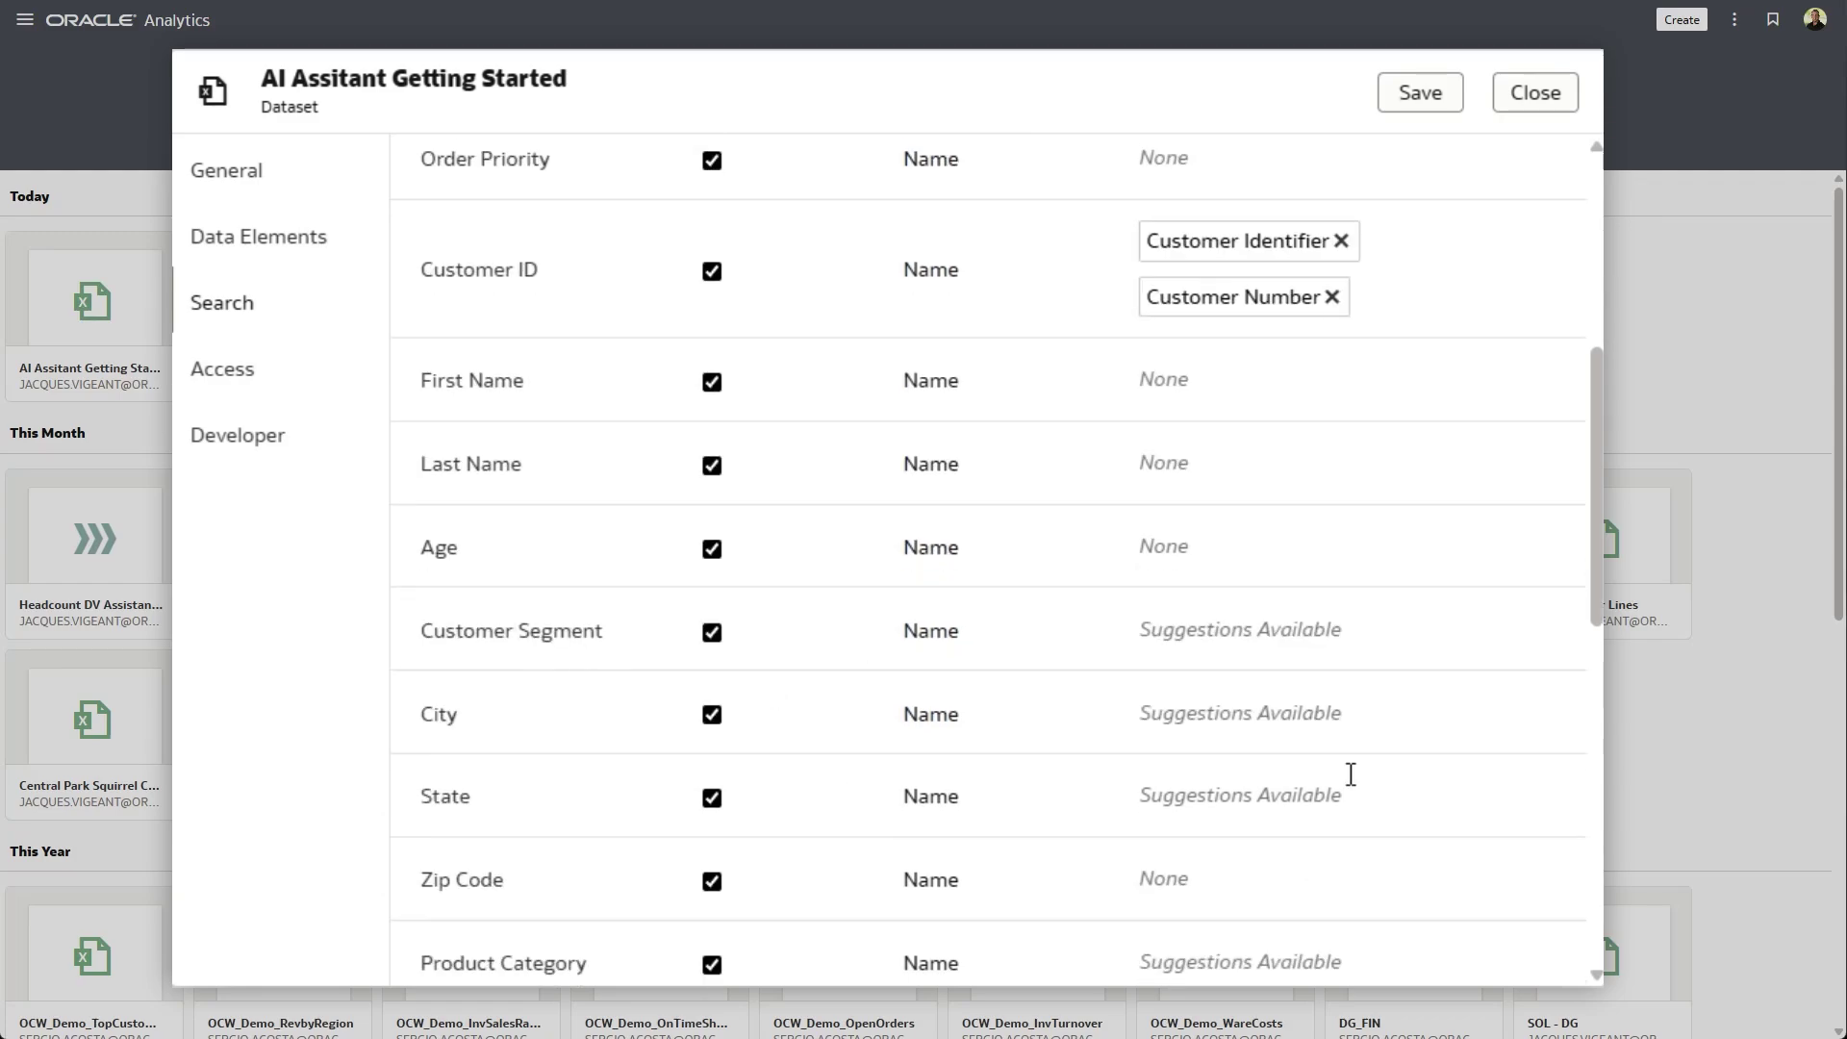
pyautogui.click(1217, 637)
pyautogui.click(1203, 673)
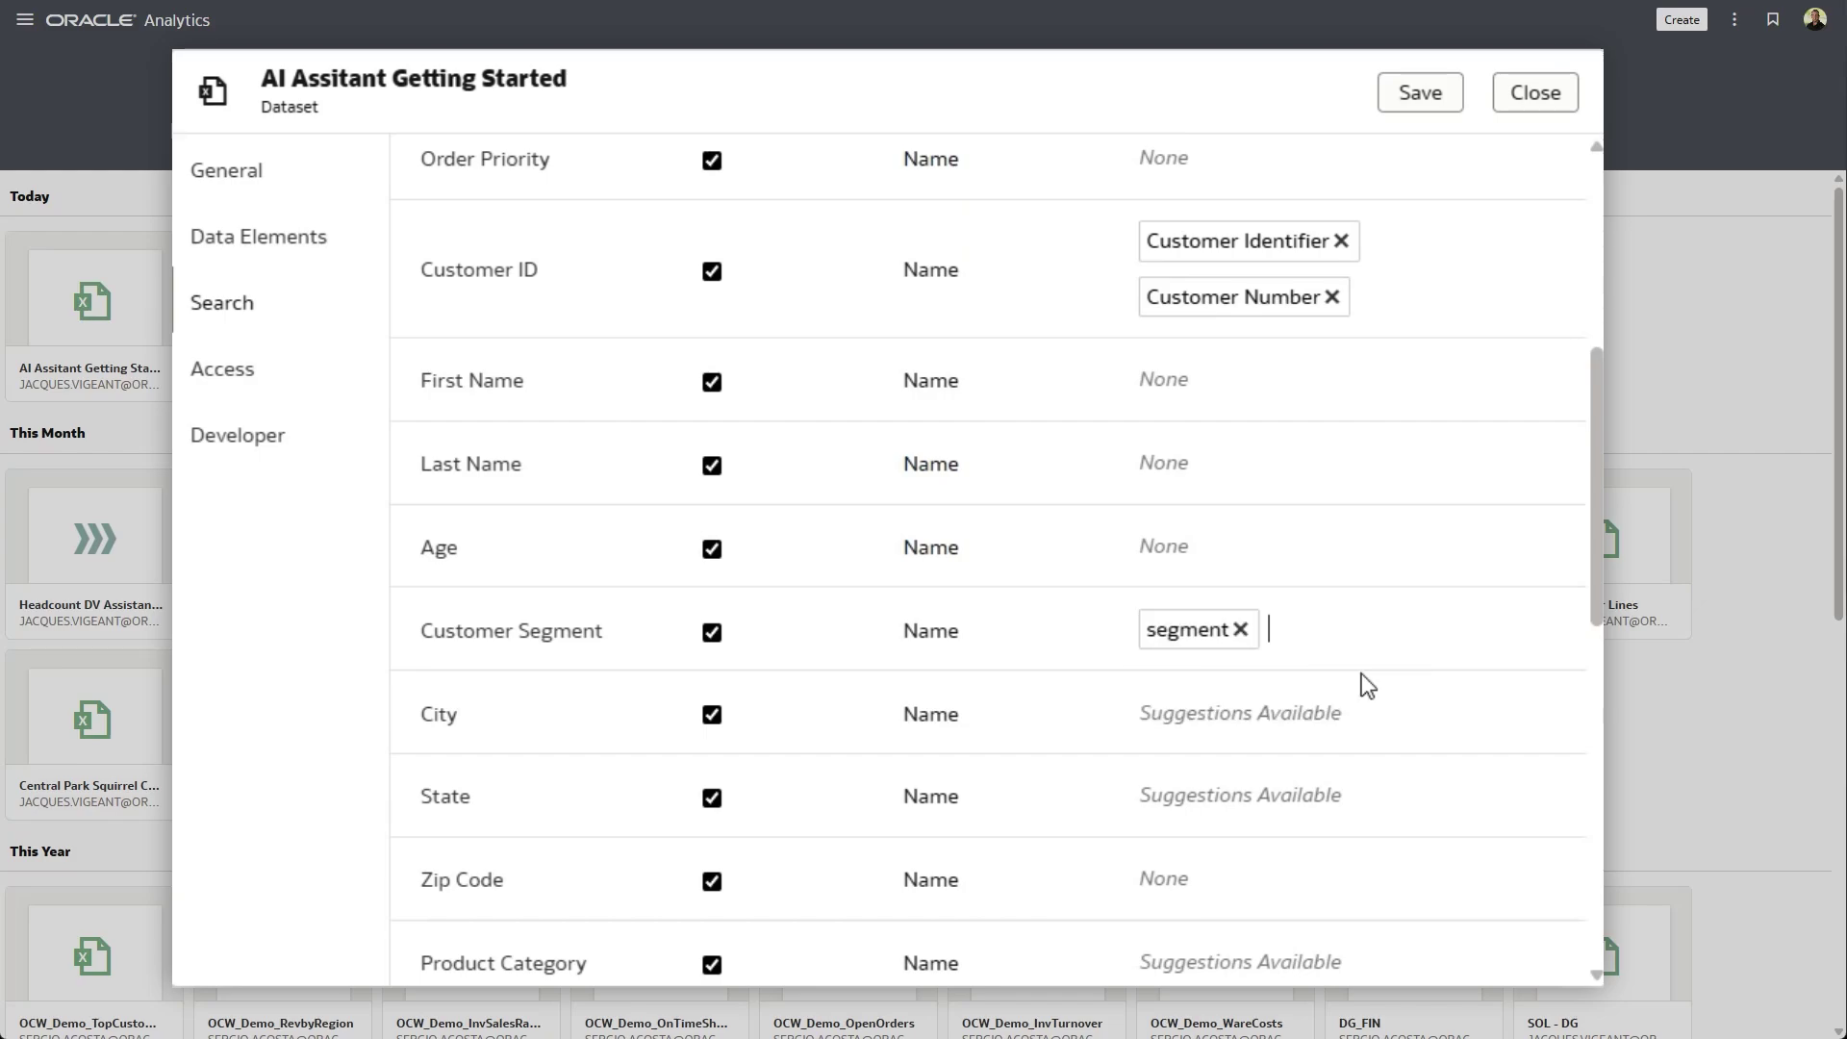
pyautogui.click(1224, 705)
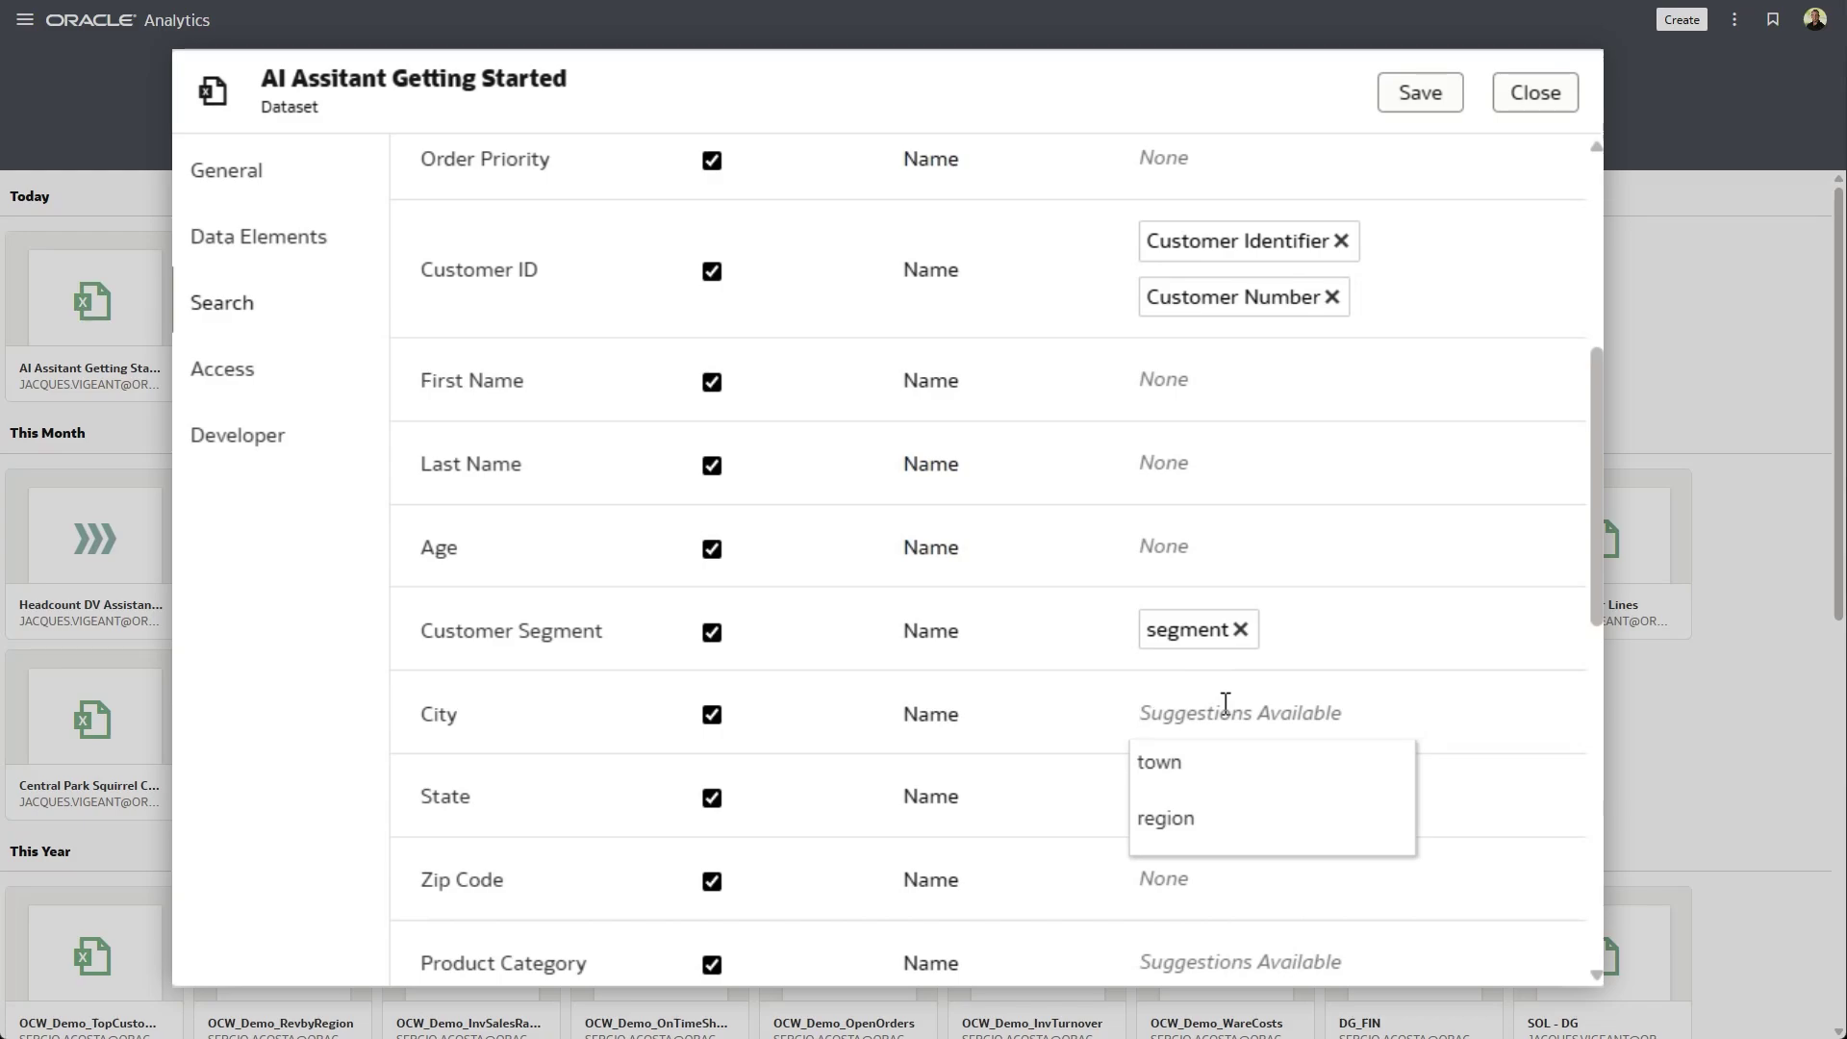
pyautogui.click(1211, 782)
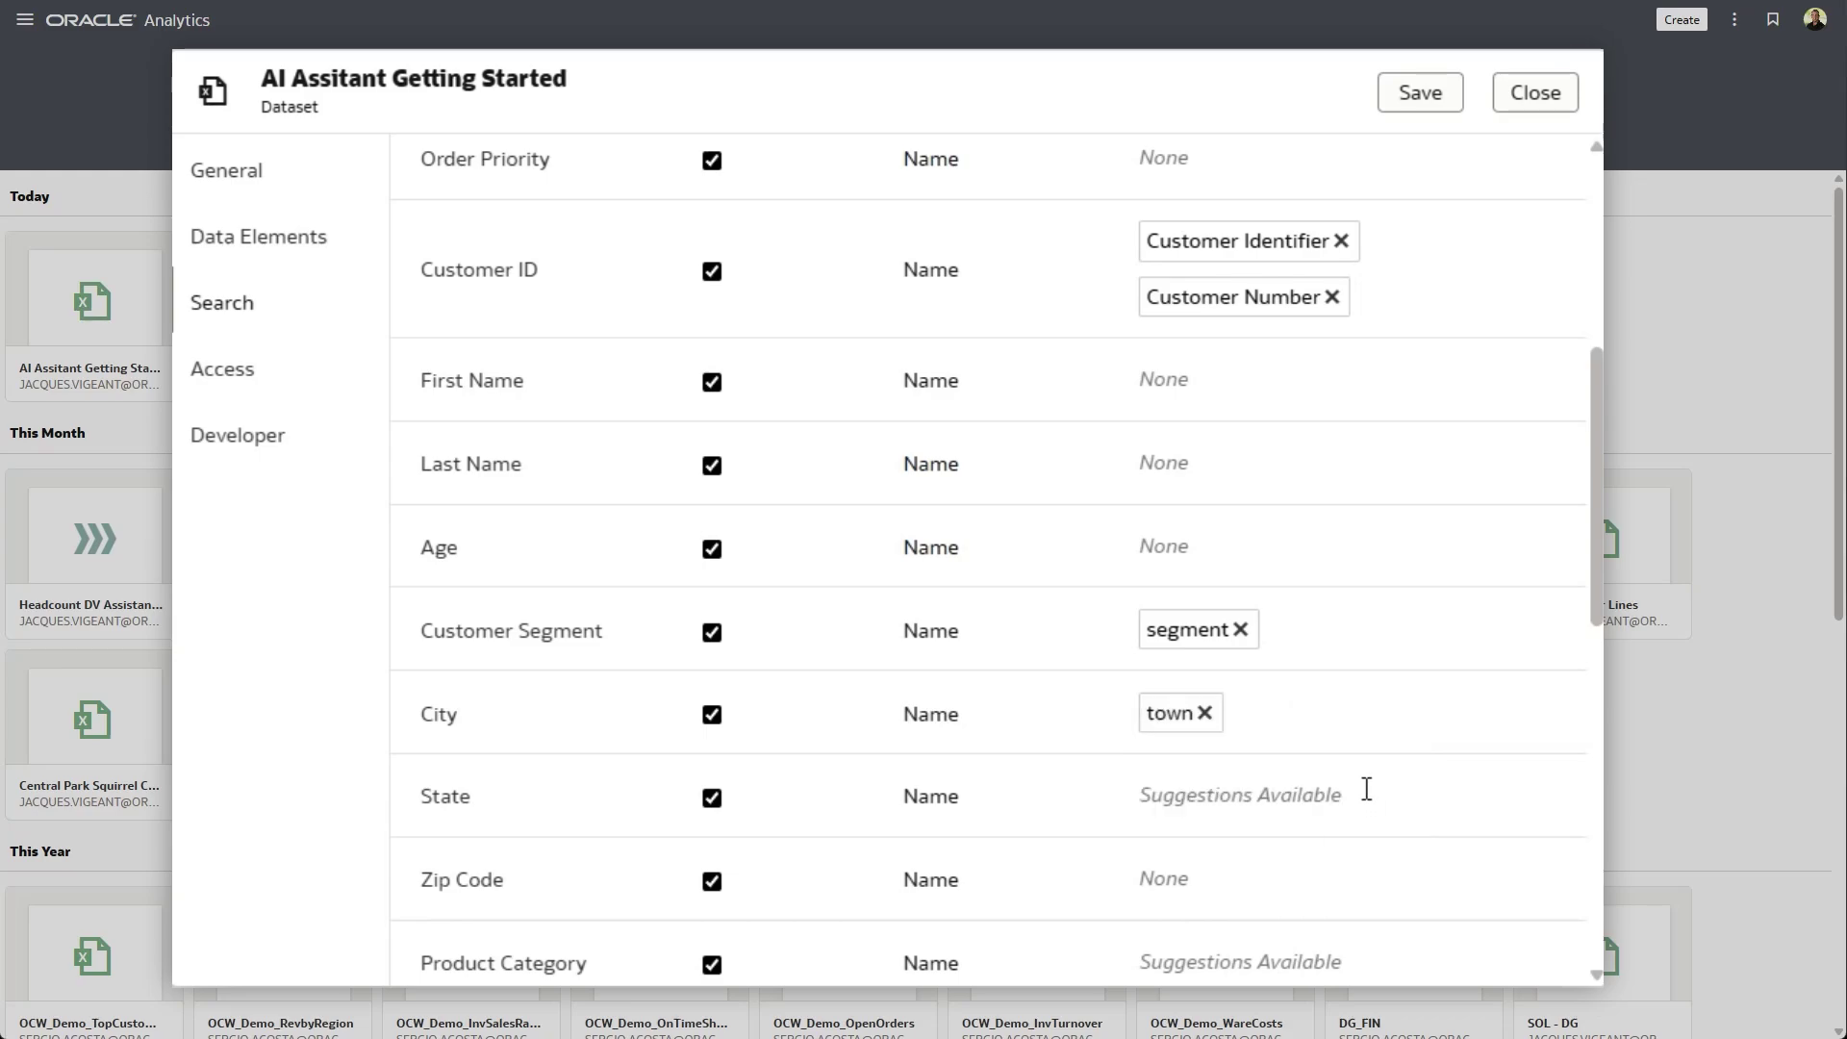
# - Add 'category' to Product Category and 'sub category' to the sub category attribute
pyautogui.scroll(-3, 1366, 788)
pyautogui.scroll(-2, 1360, 787)
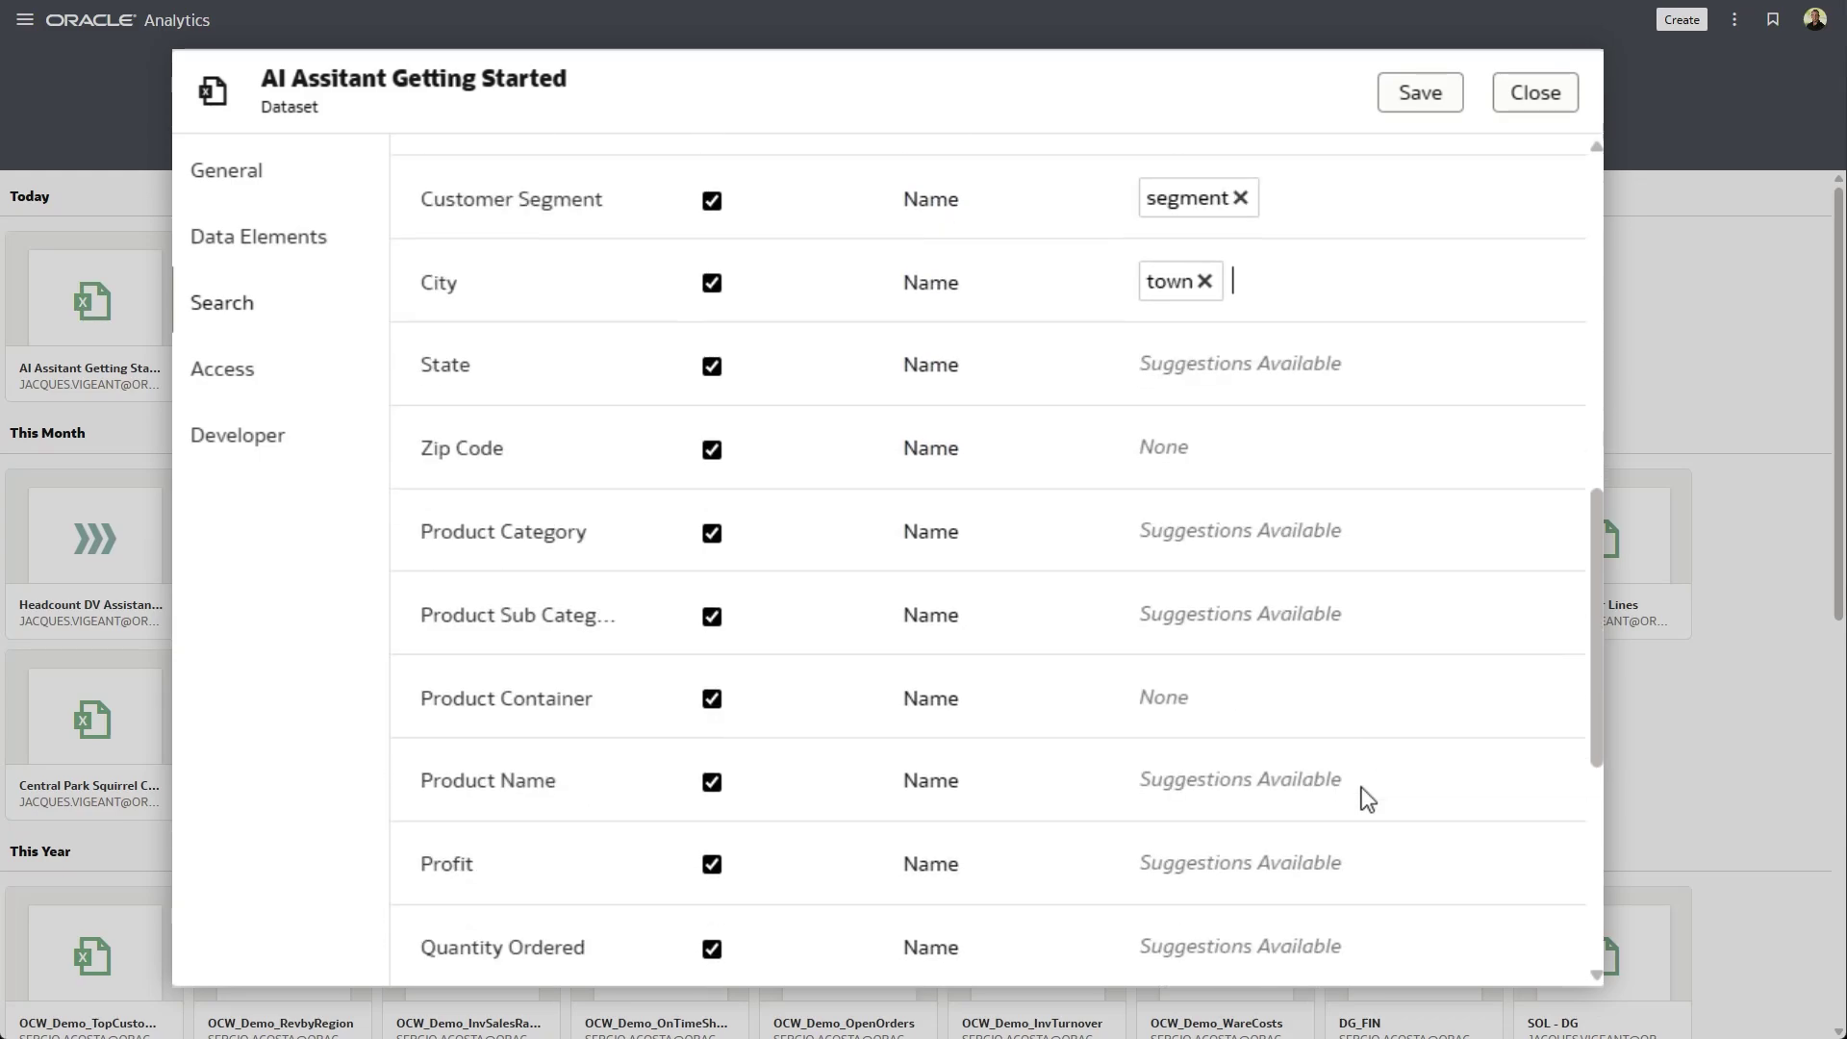
pyautogui.click(1261, 540)
pyautogui.click(1247, 580)
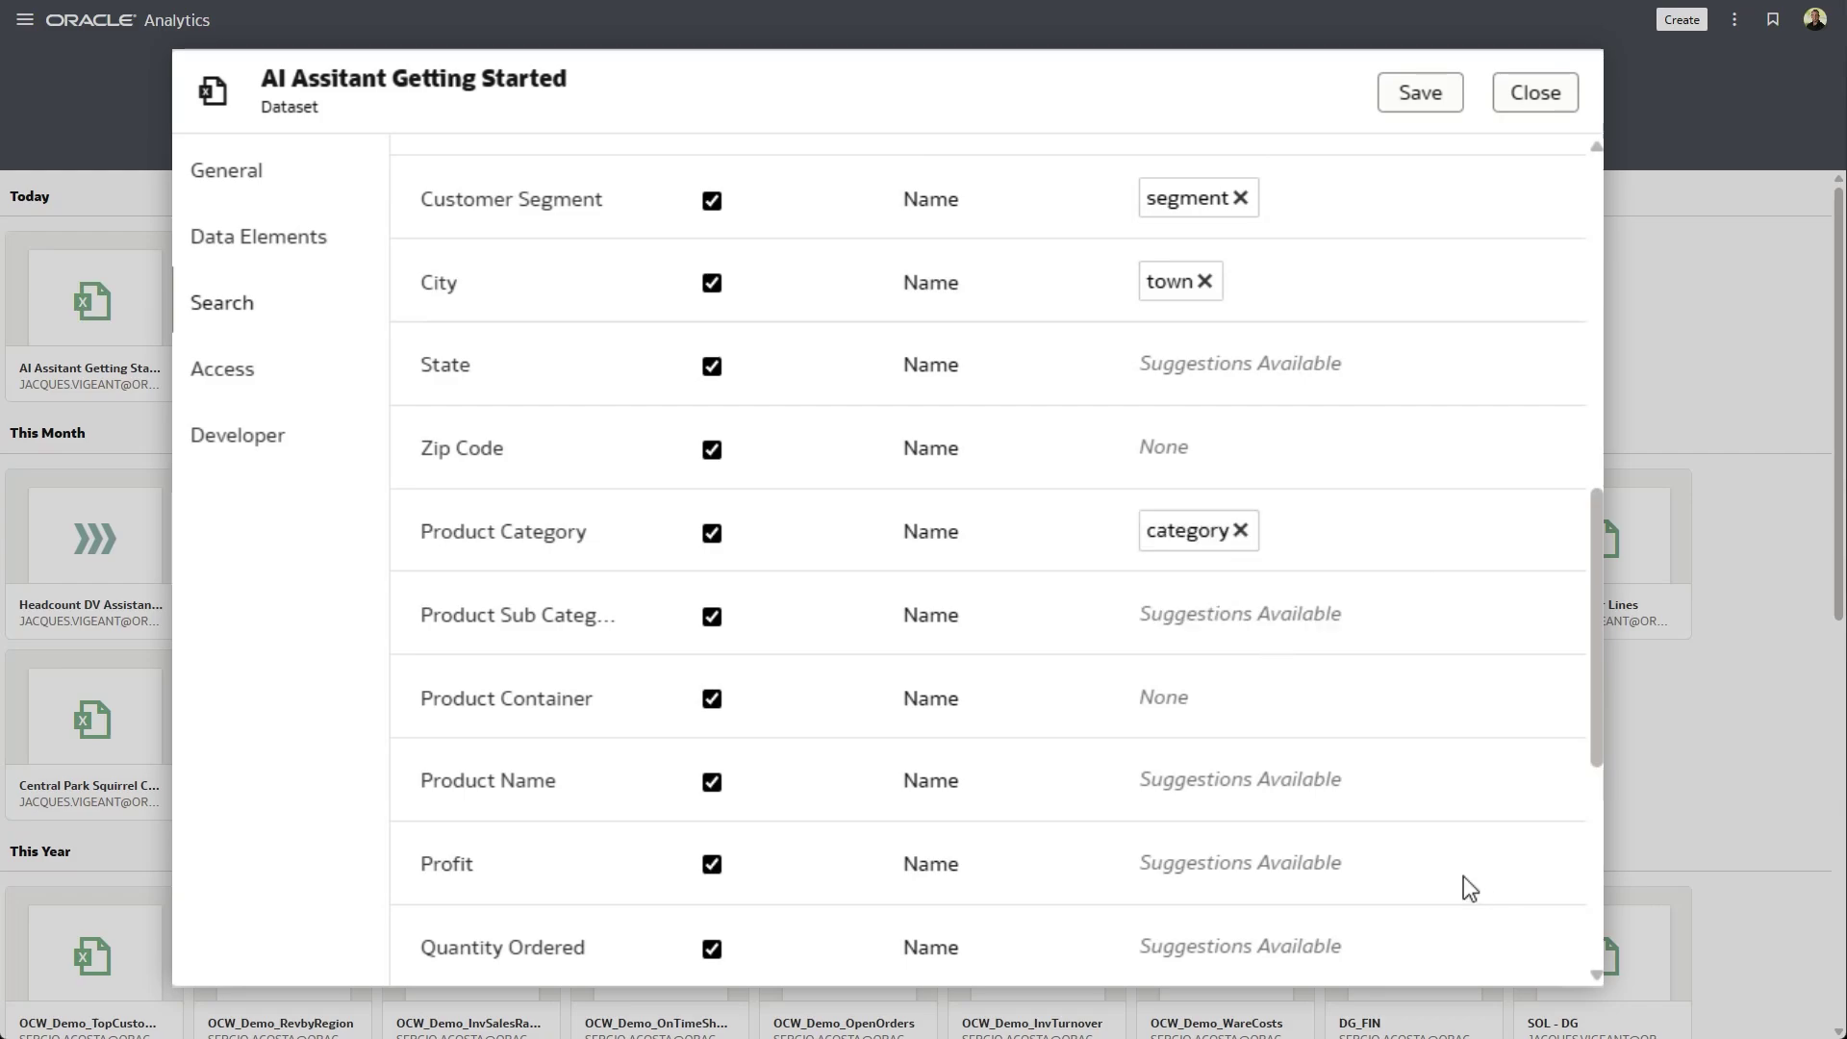
pyautogui.click(1284, 625)
pyautogui.click(1254, 654)
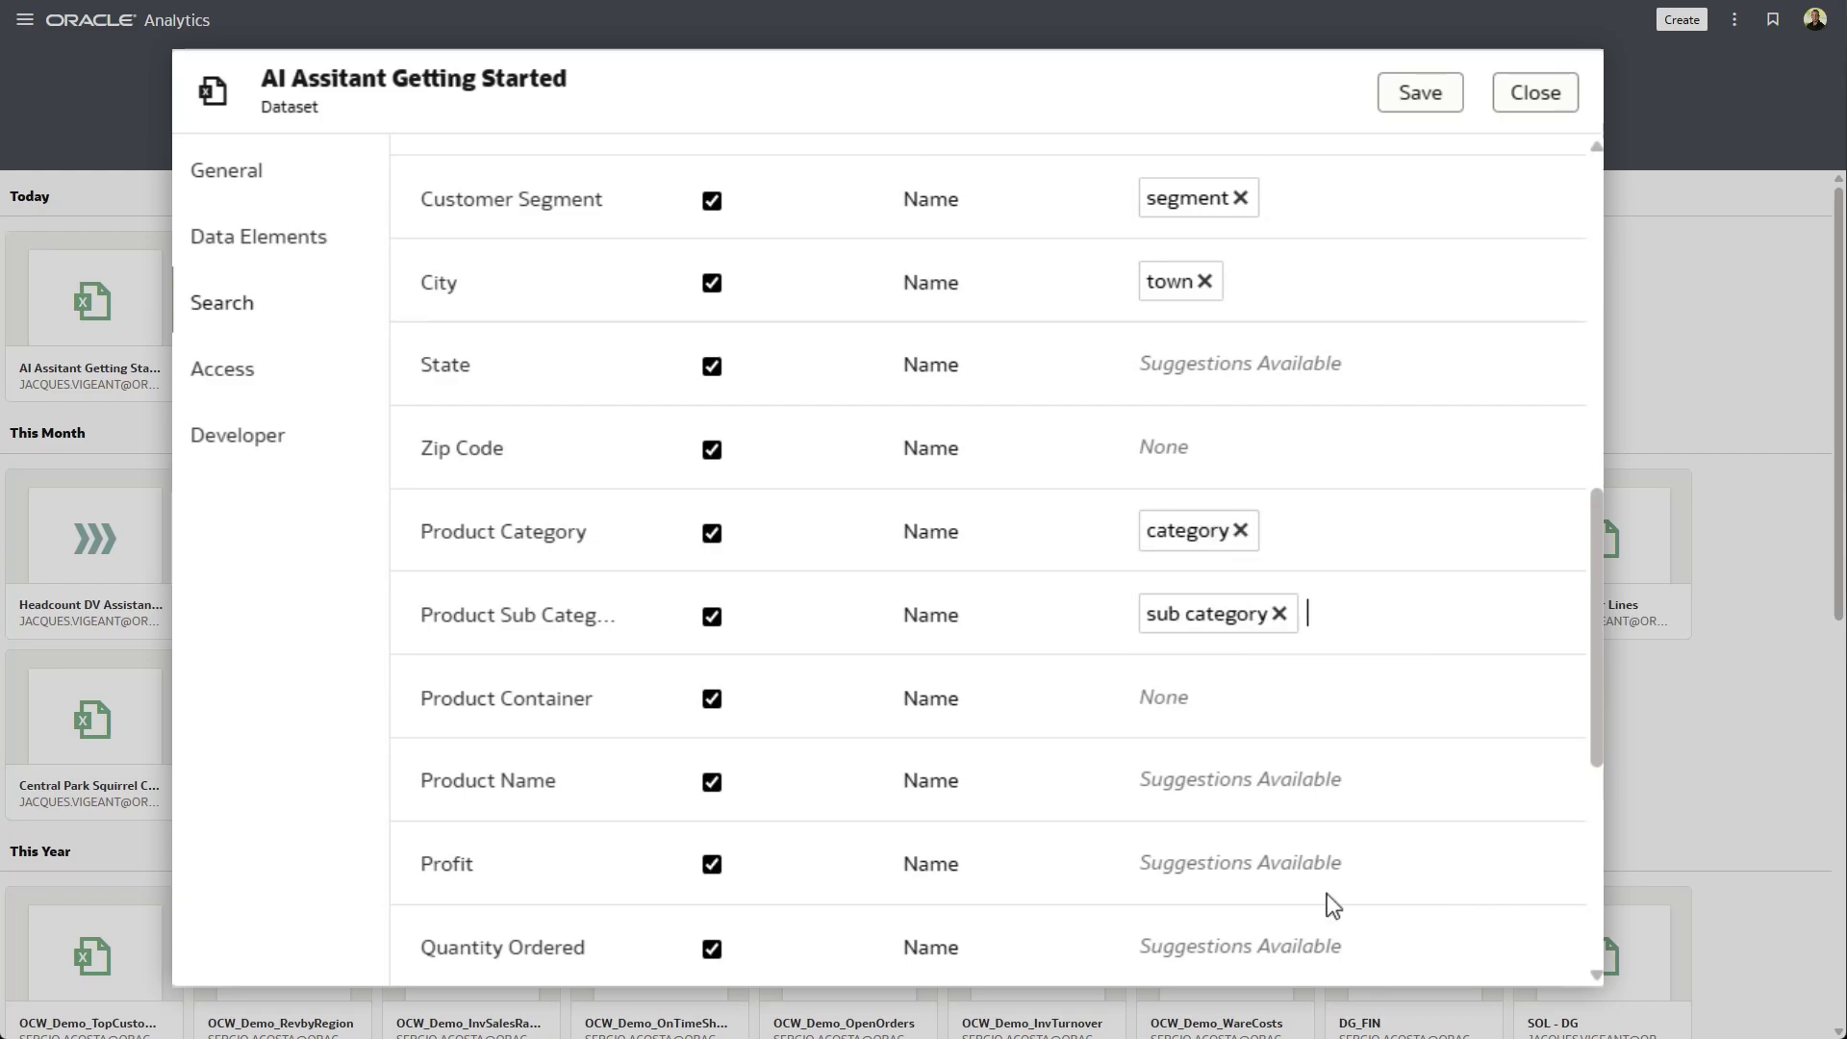
# - Give Sales the synonyms income and revenue, Gross Unit Price 'unit price', Shipping Cost 'cost'
pyautogui.scroll(-5, 1294, 787)
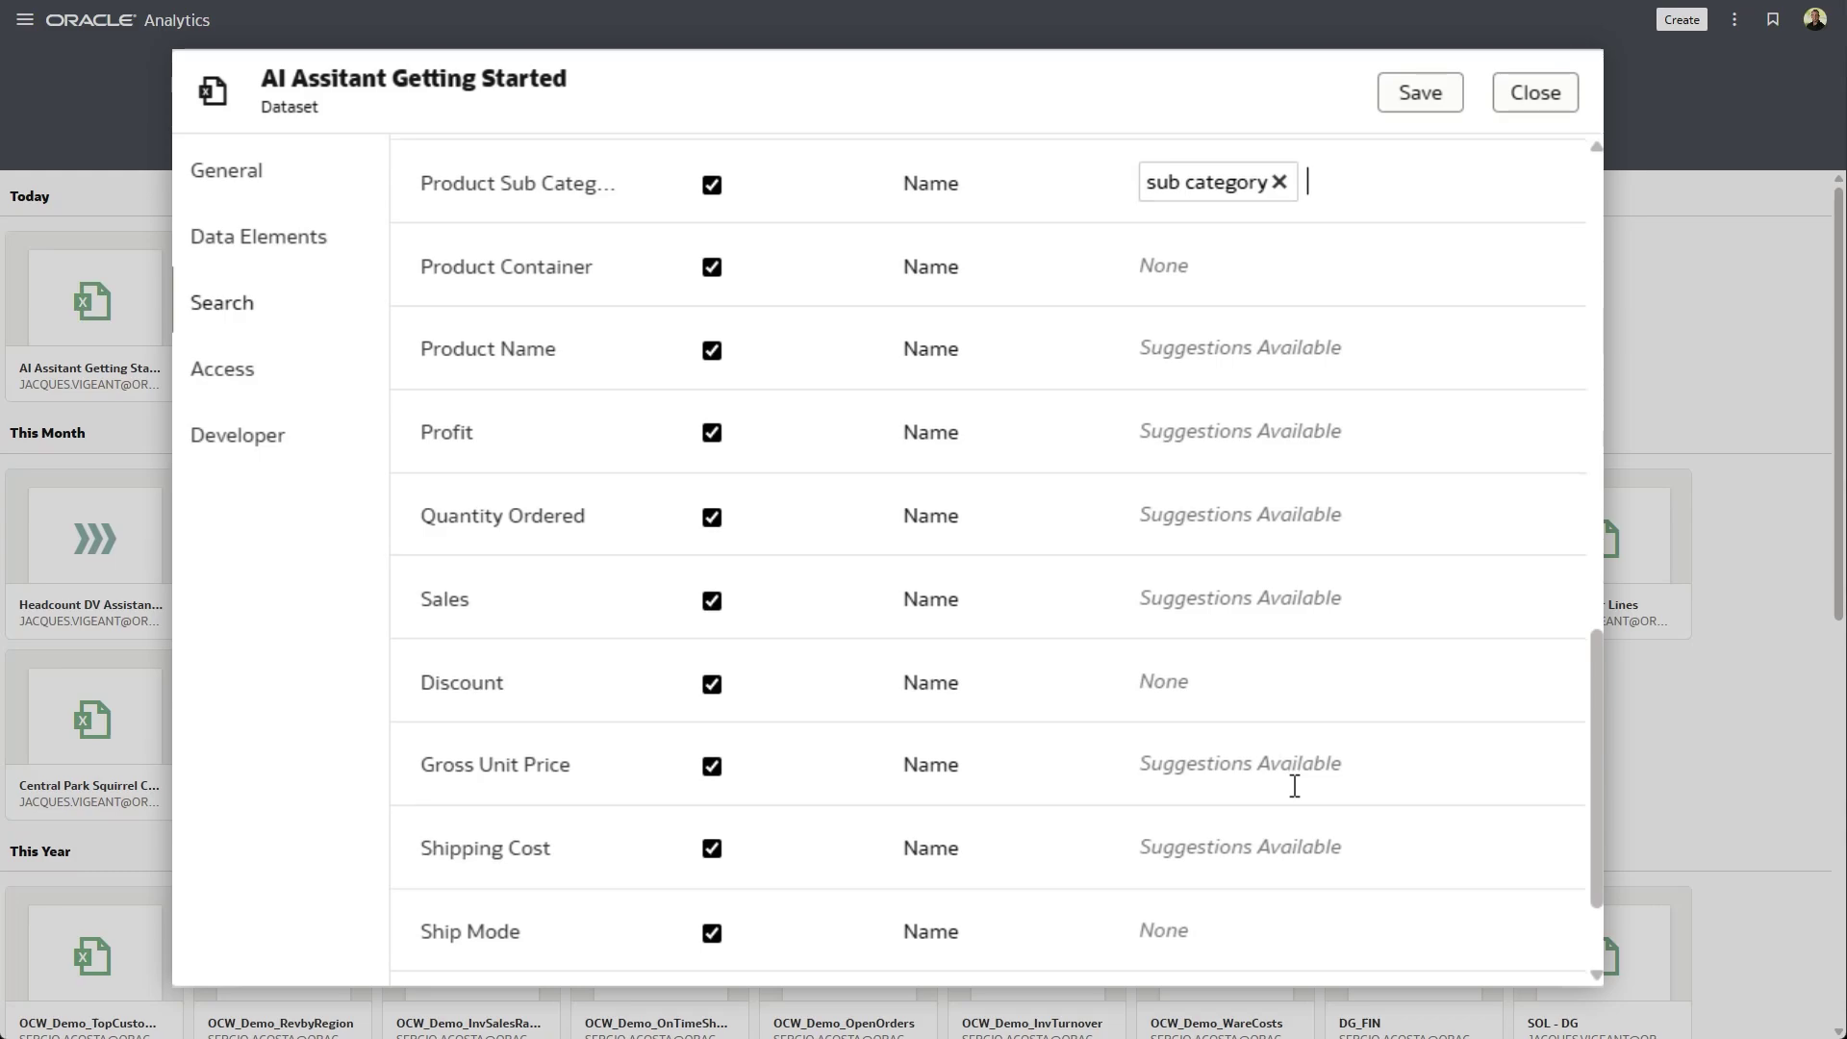
pyautogui.click(1209, 602)
pyautogui.click(1170, 647)
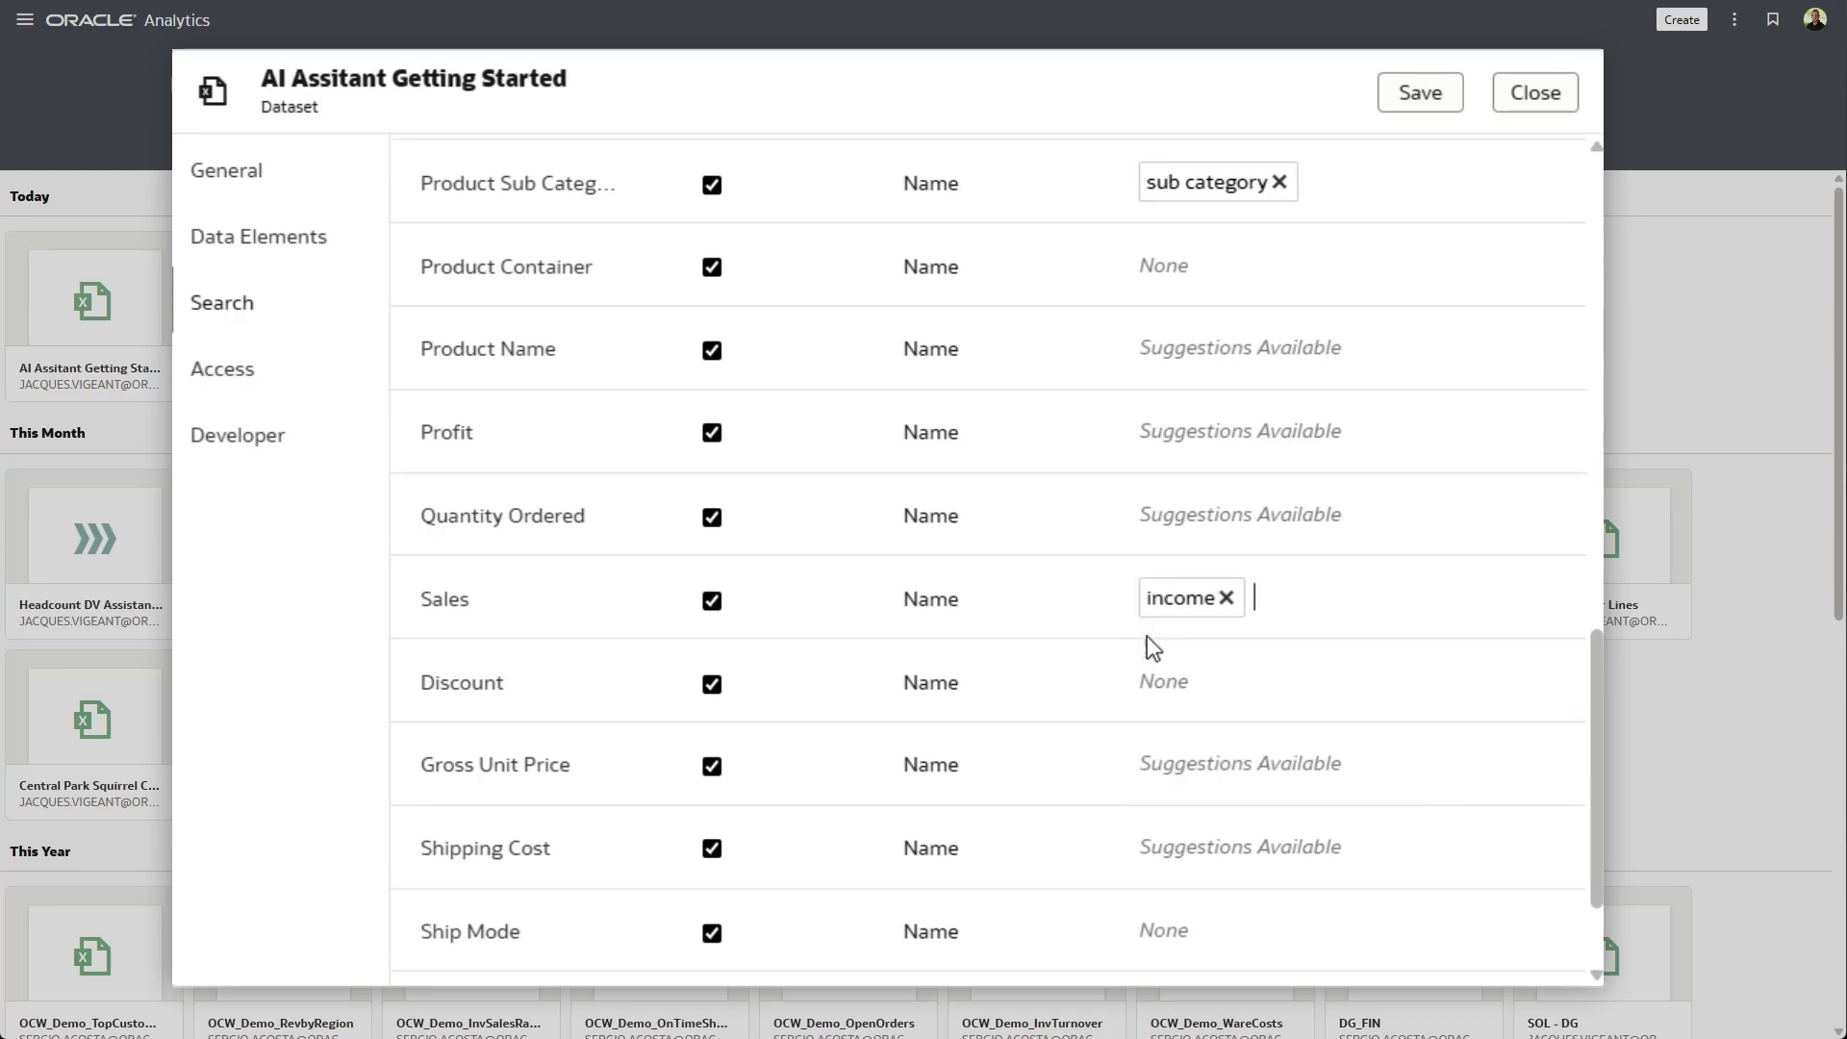
pyautogui.click(1261, 596)
pyautogui.click(1230, 652)
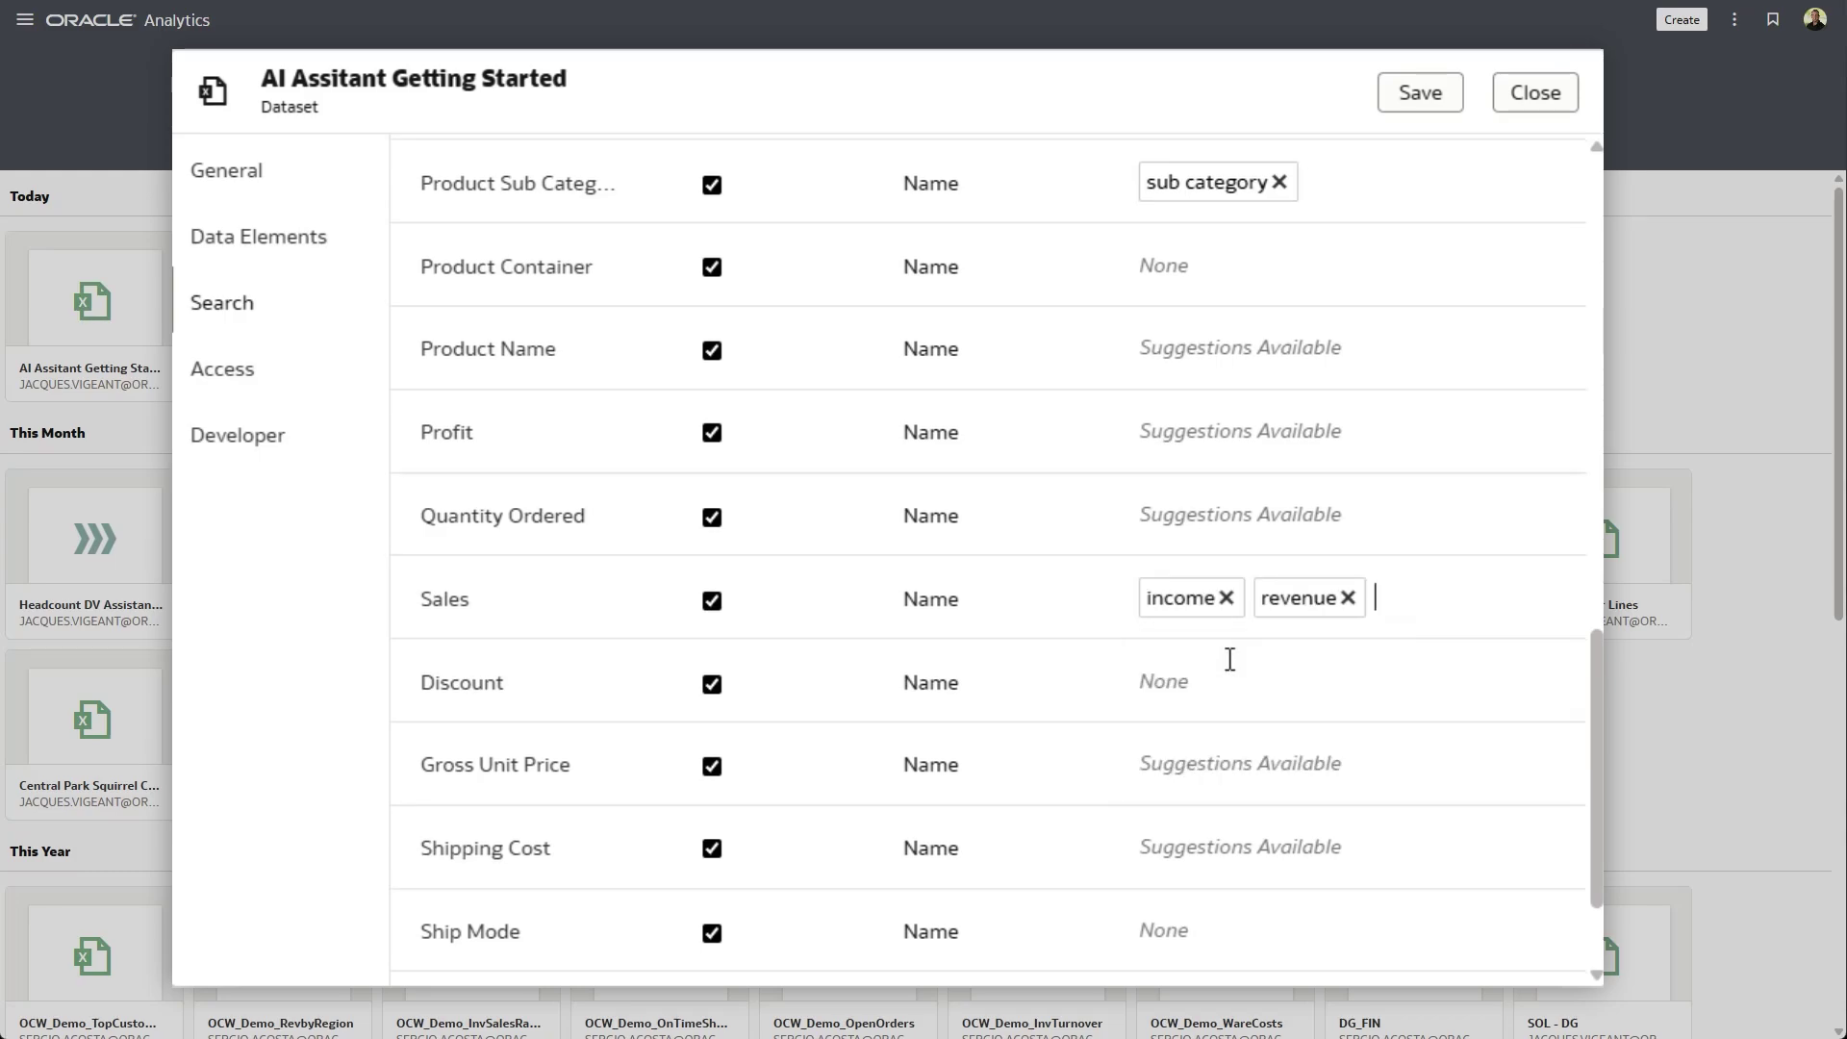
pyautogui.click(1188, 760)
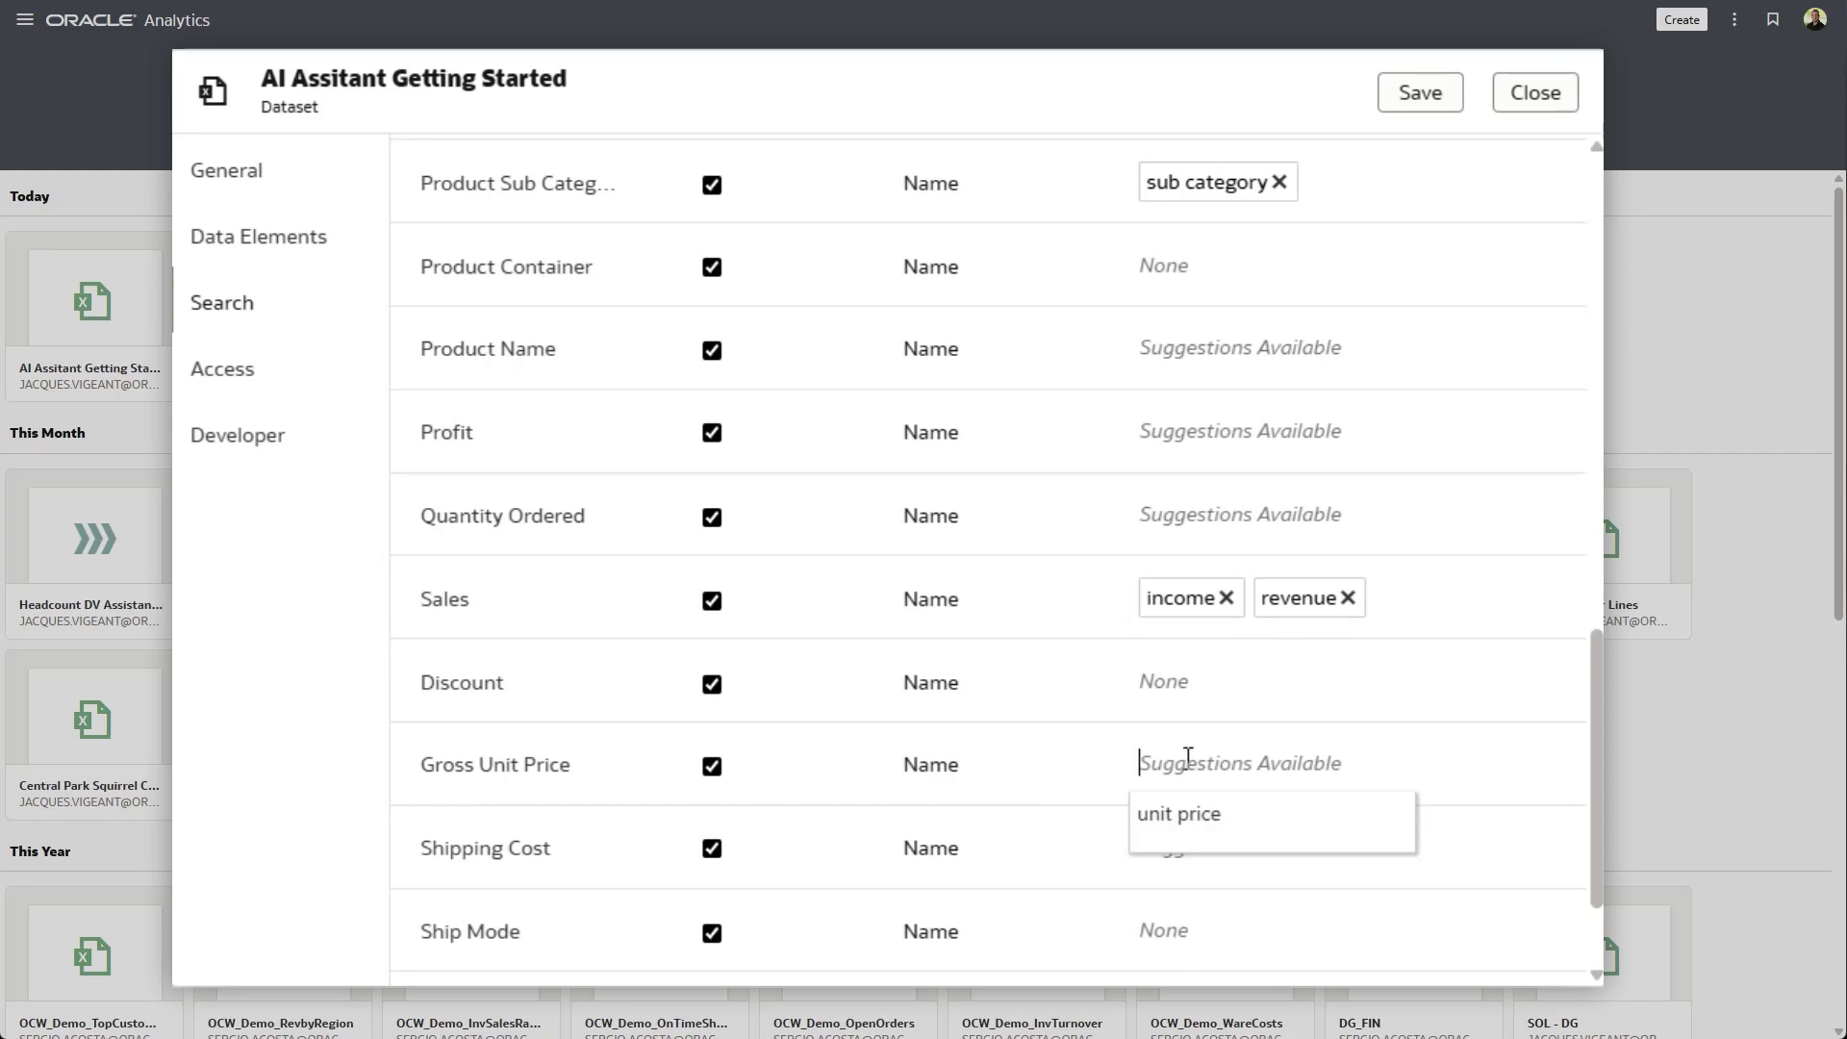
pyautogui.click(1193, 822)
pyautogui.click(1196, 845)
pyautogui.click(1198, 893)
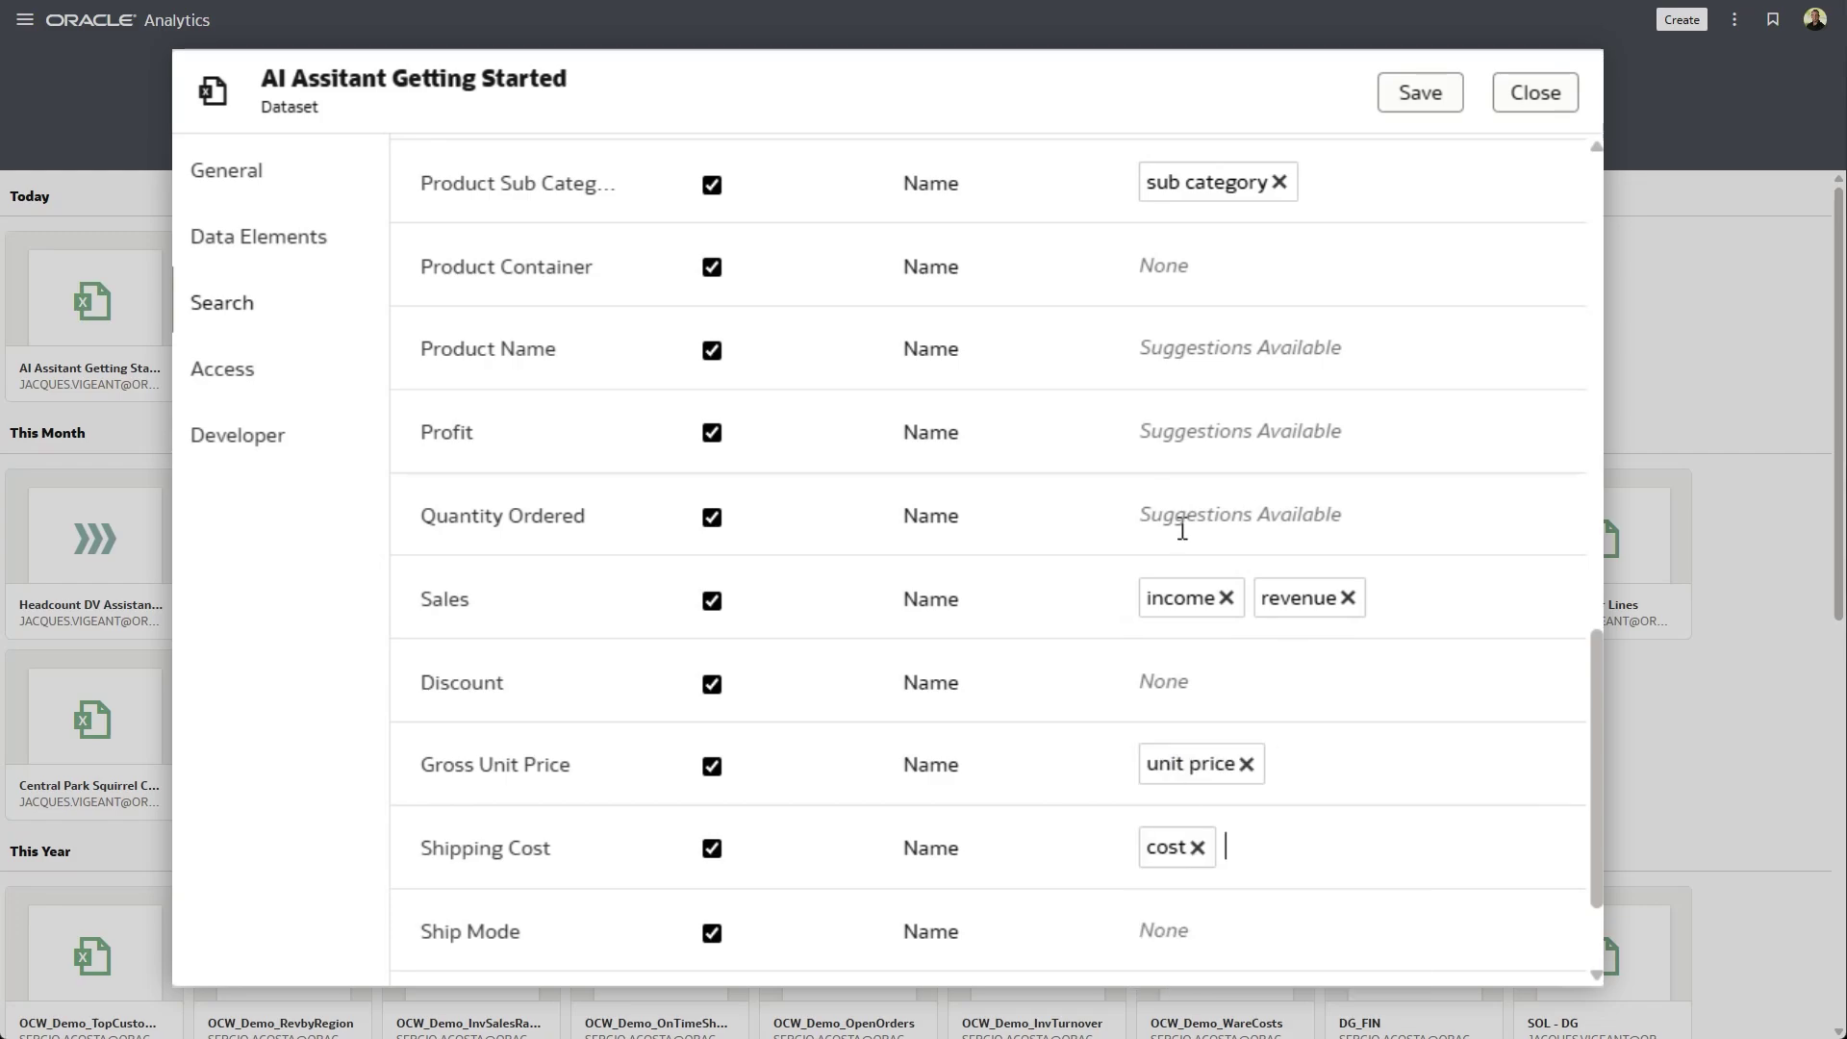
# - Save the Search tab settings, run indexing now, and close the inspect dialog
pyautogui.scroll(3, 1314, 662)
pyautogui.scroll(10, 1314, 662)
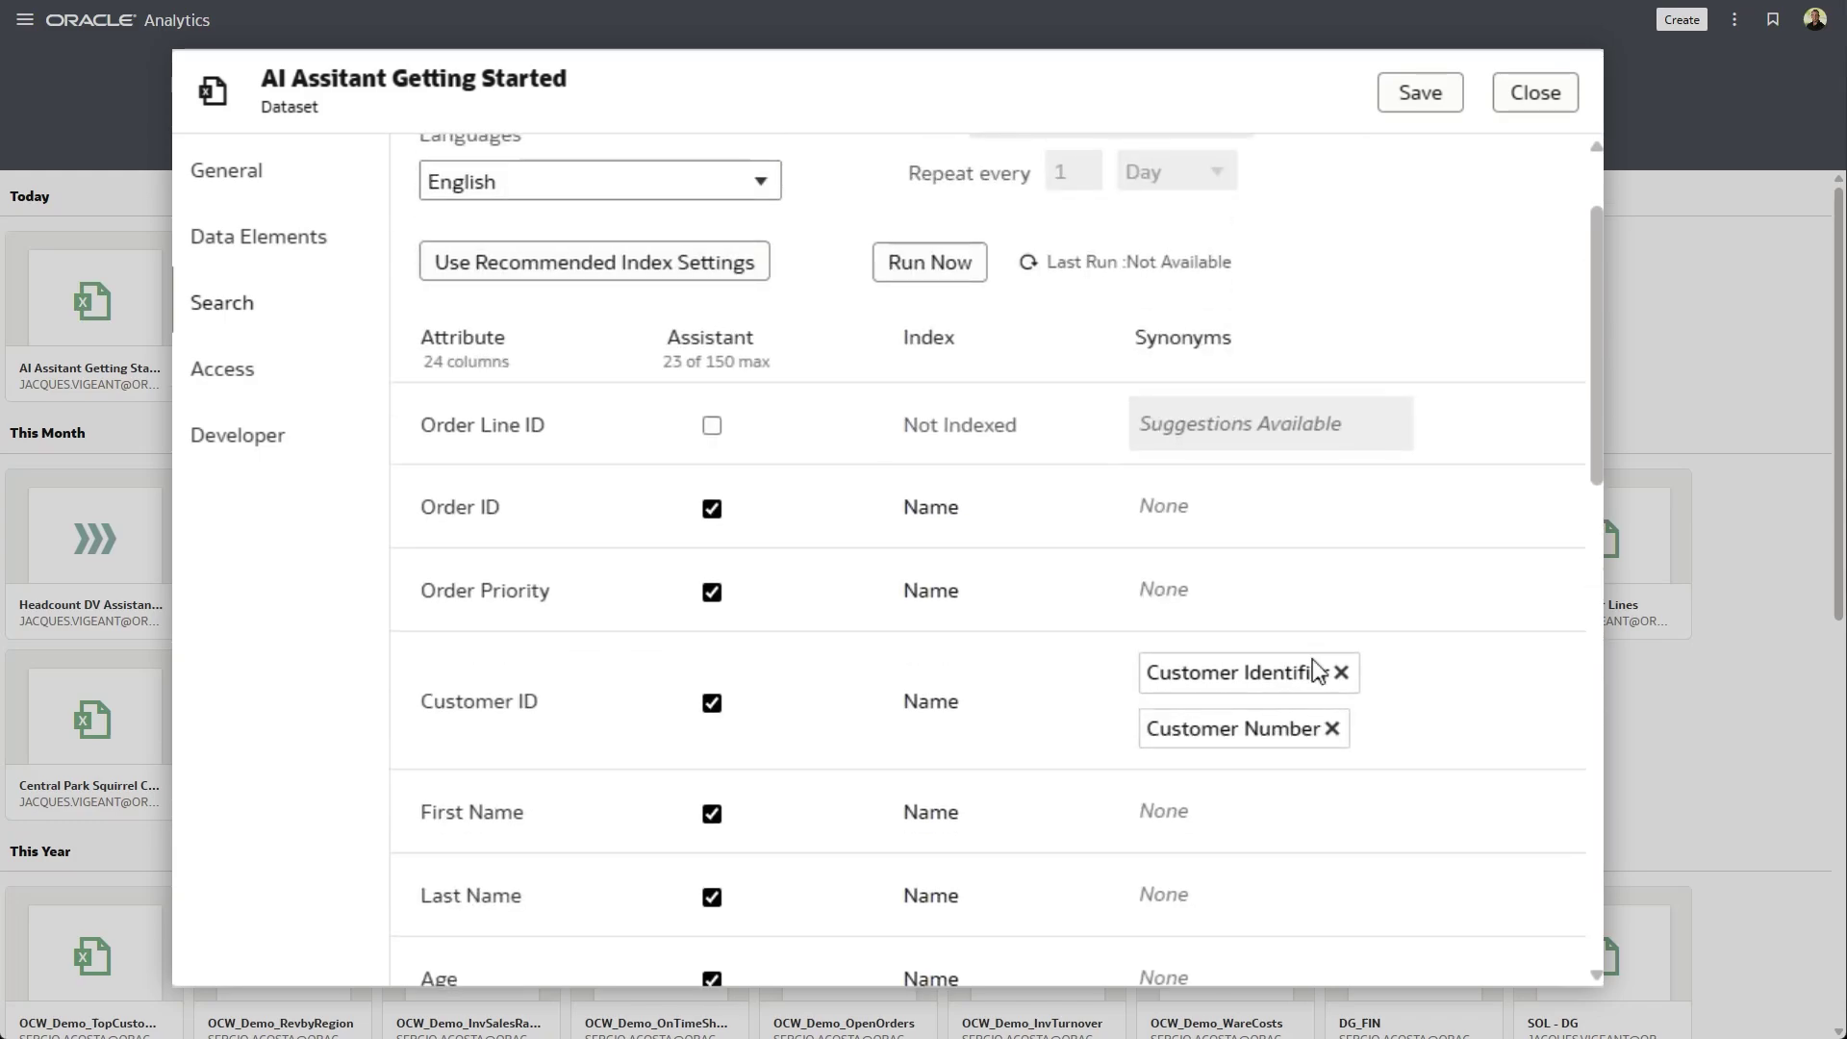
pyautogui.scroll(2, 1433, 323)
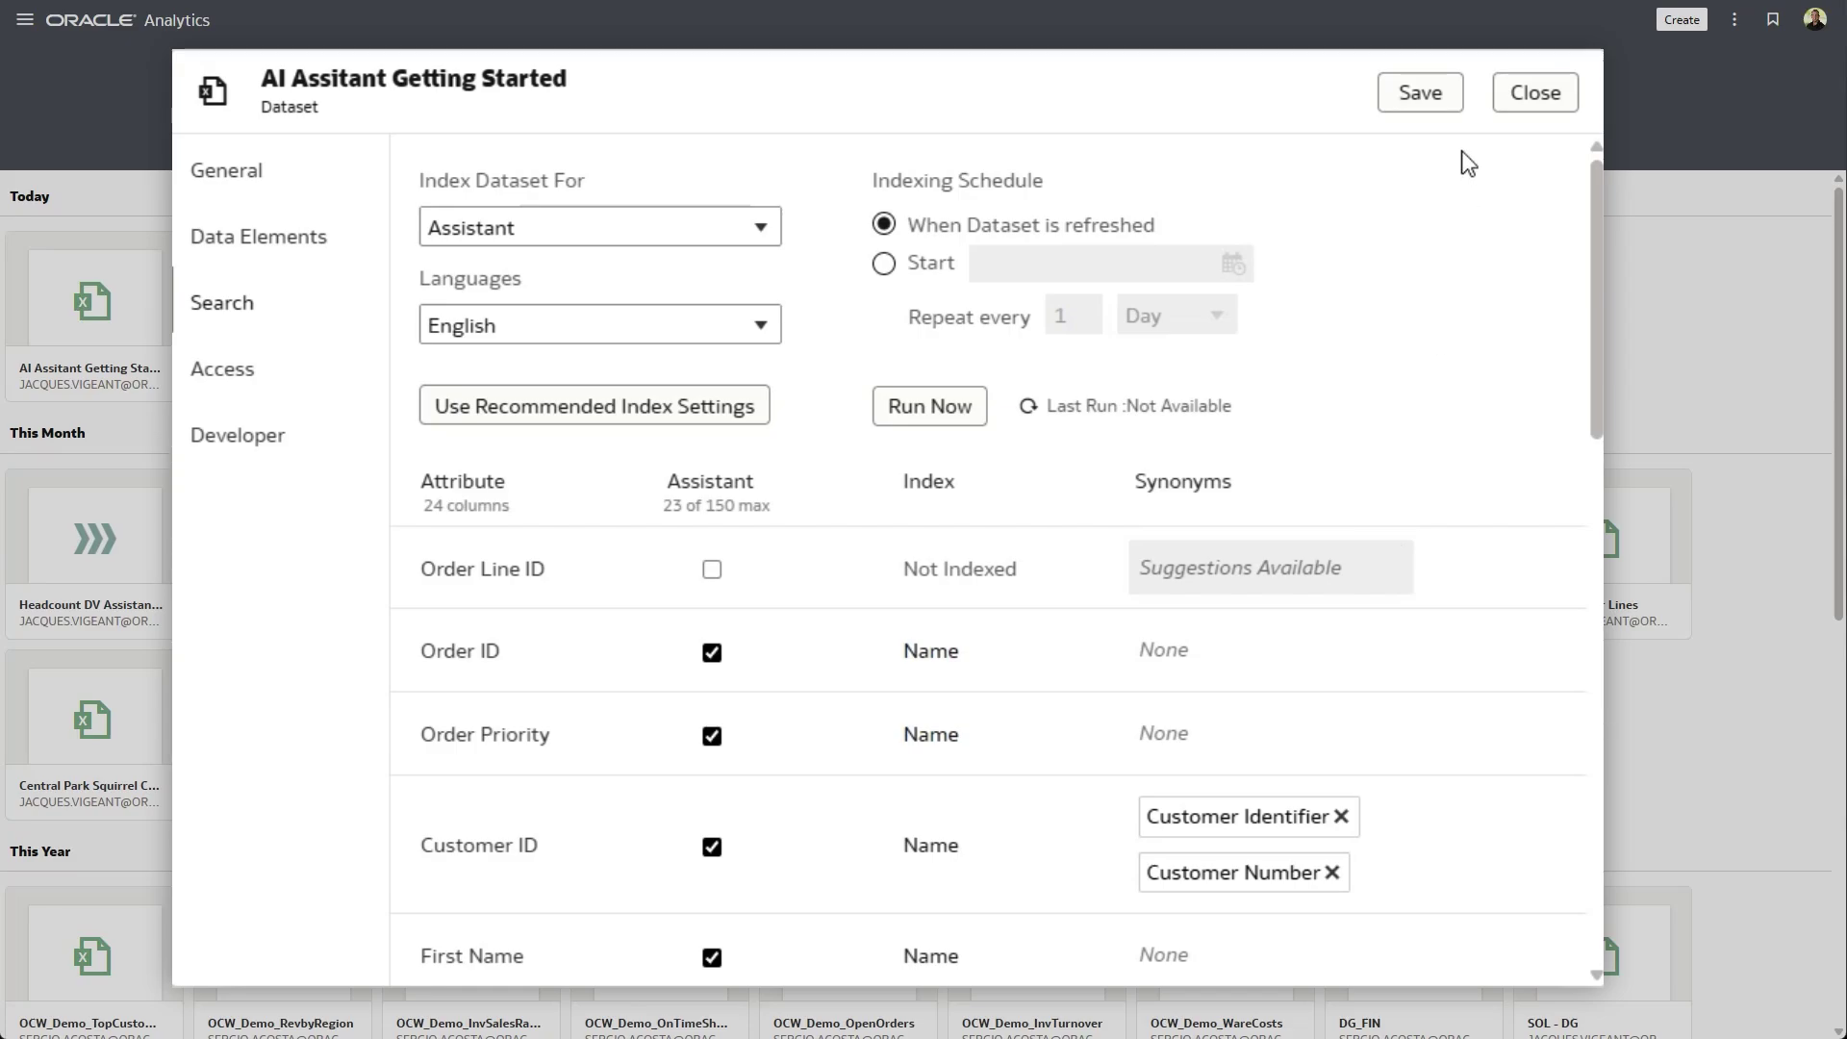
pyautogui.click(1421, 99)
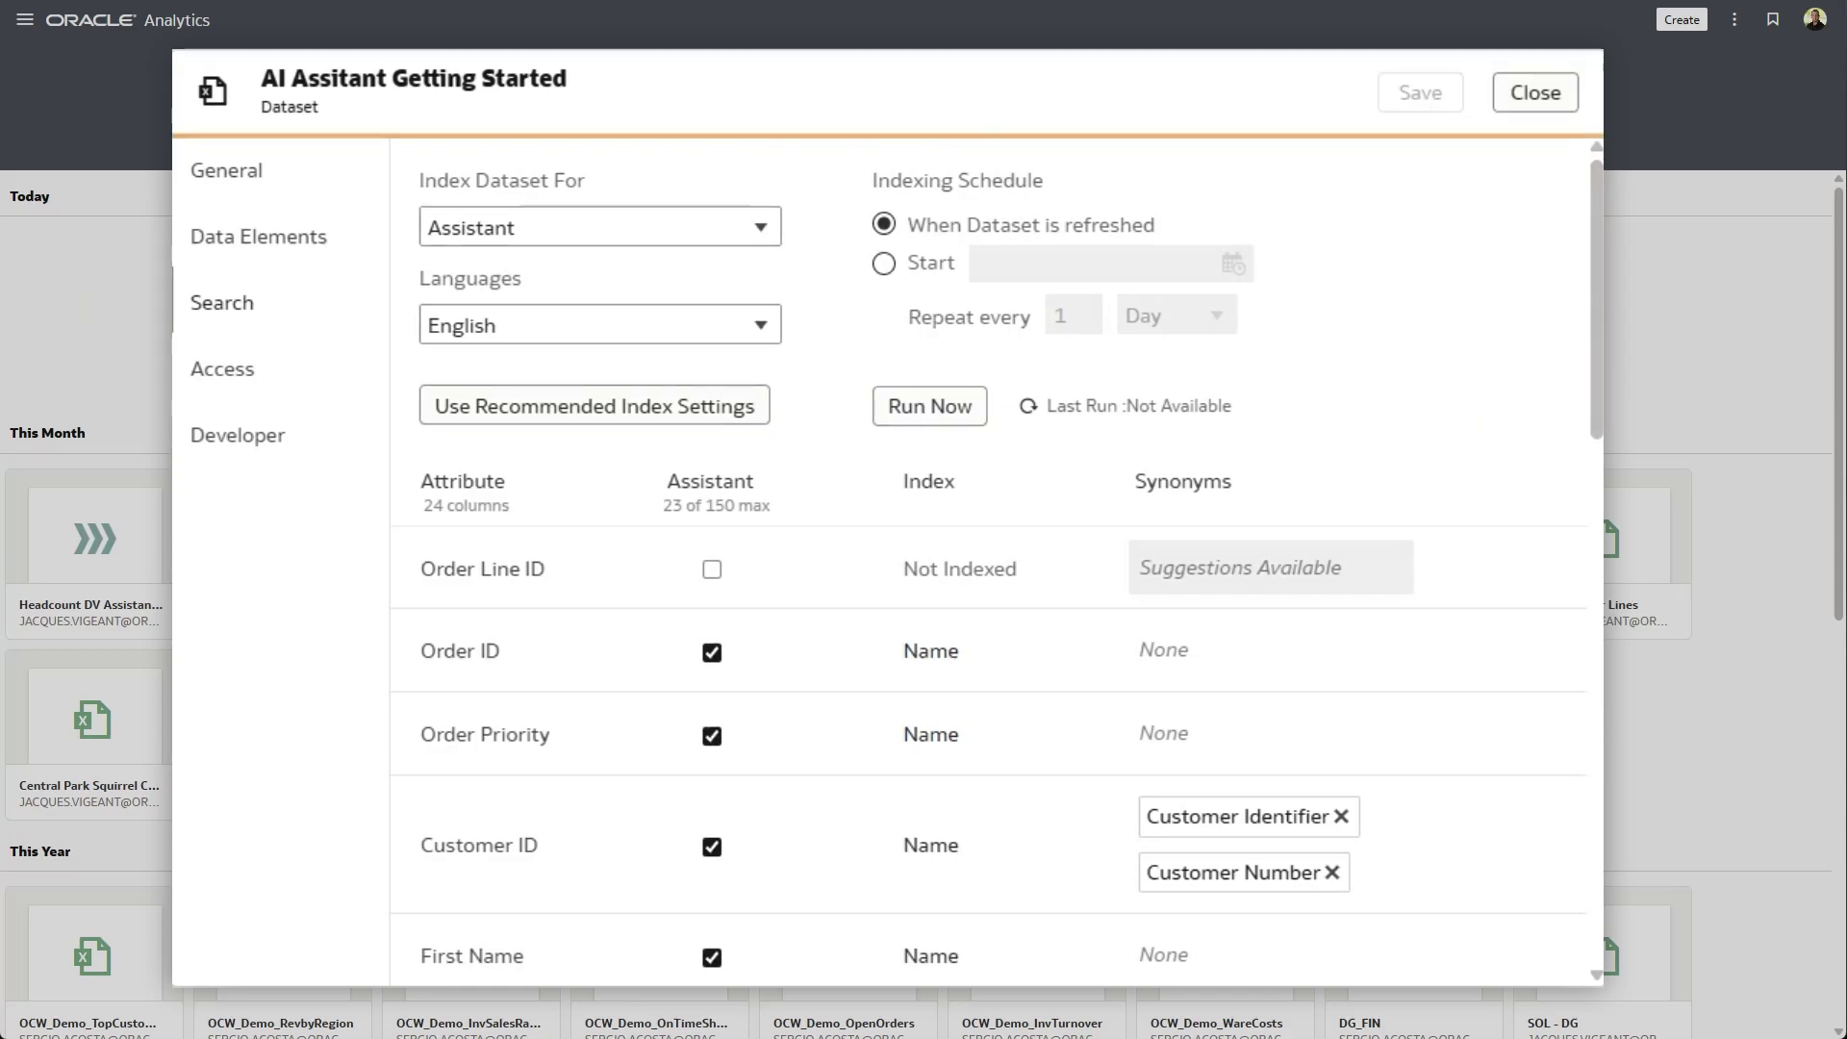
pyautogui.click(924, 409)
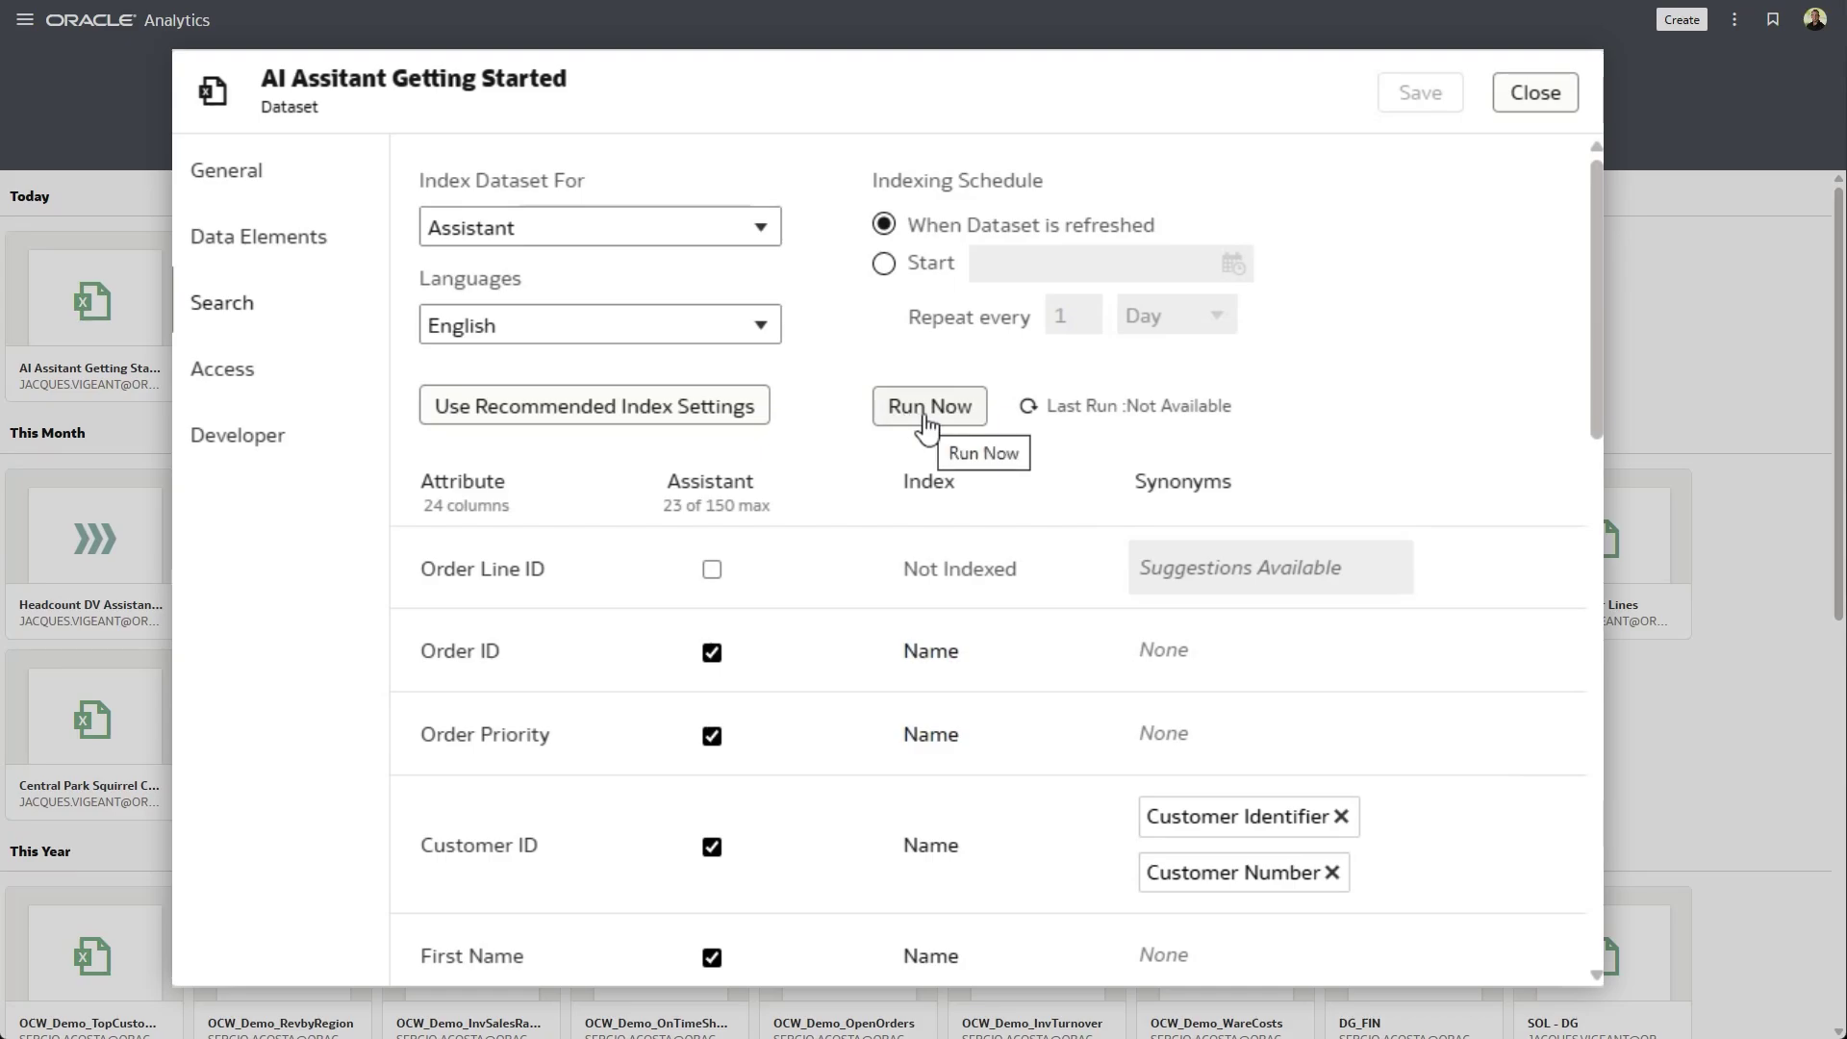
pyautogui.click(1546, 100)
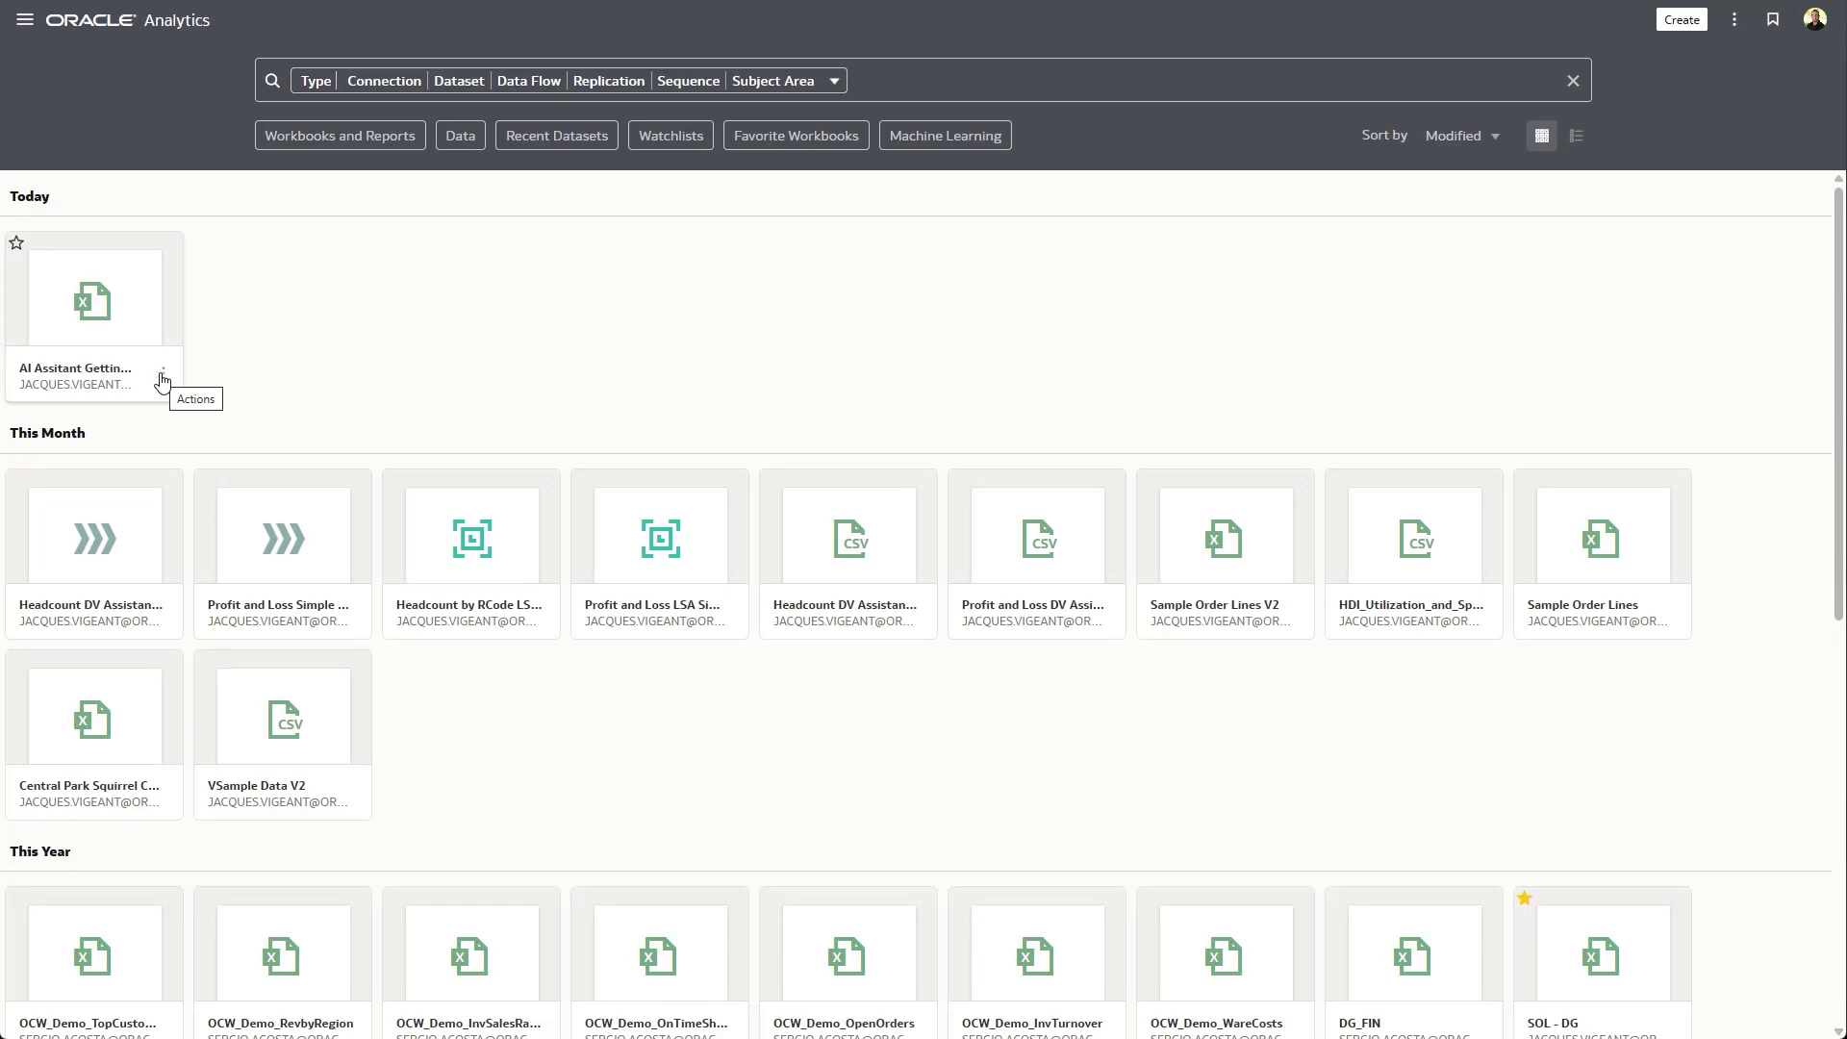
# - Create a workbook from the dataset, open the Assistant panel, and check its training status
pyautogui.click(164, 375)
pyautogui.click(204, 388)
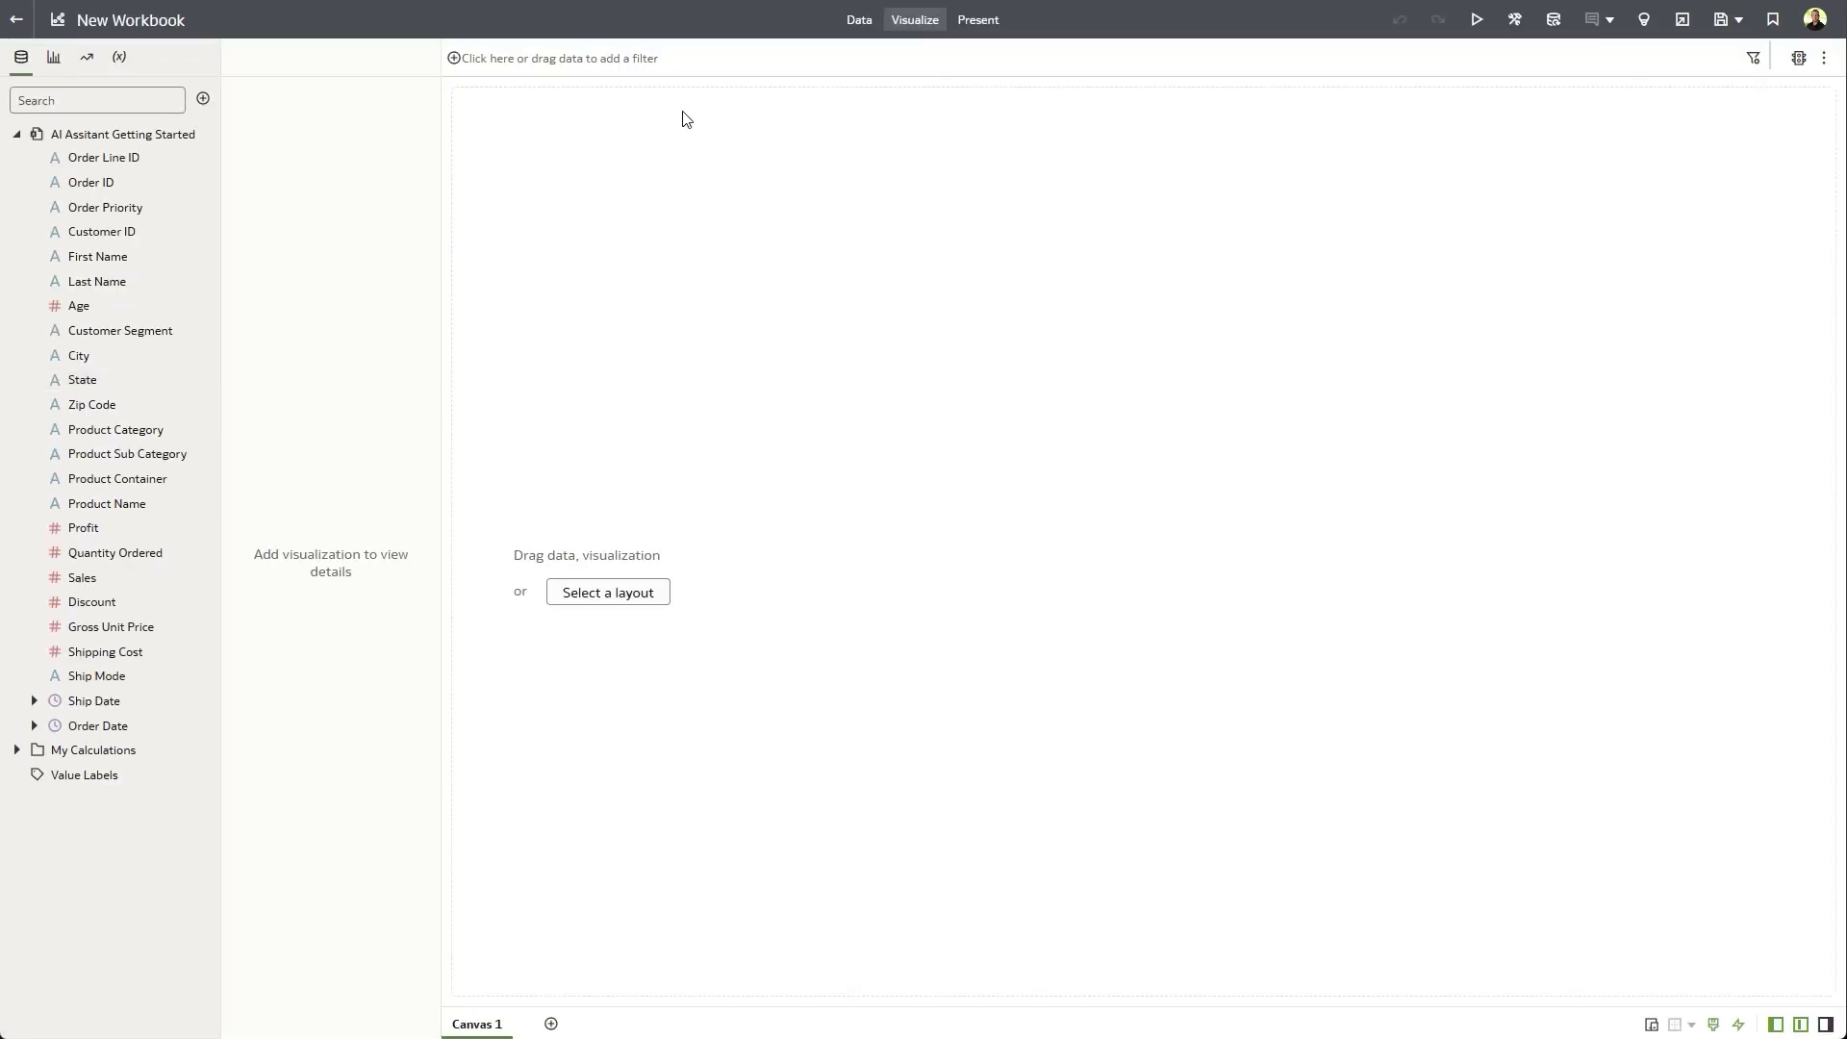
pyautogui.click(1641, 29)
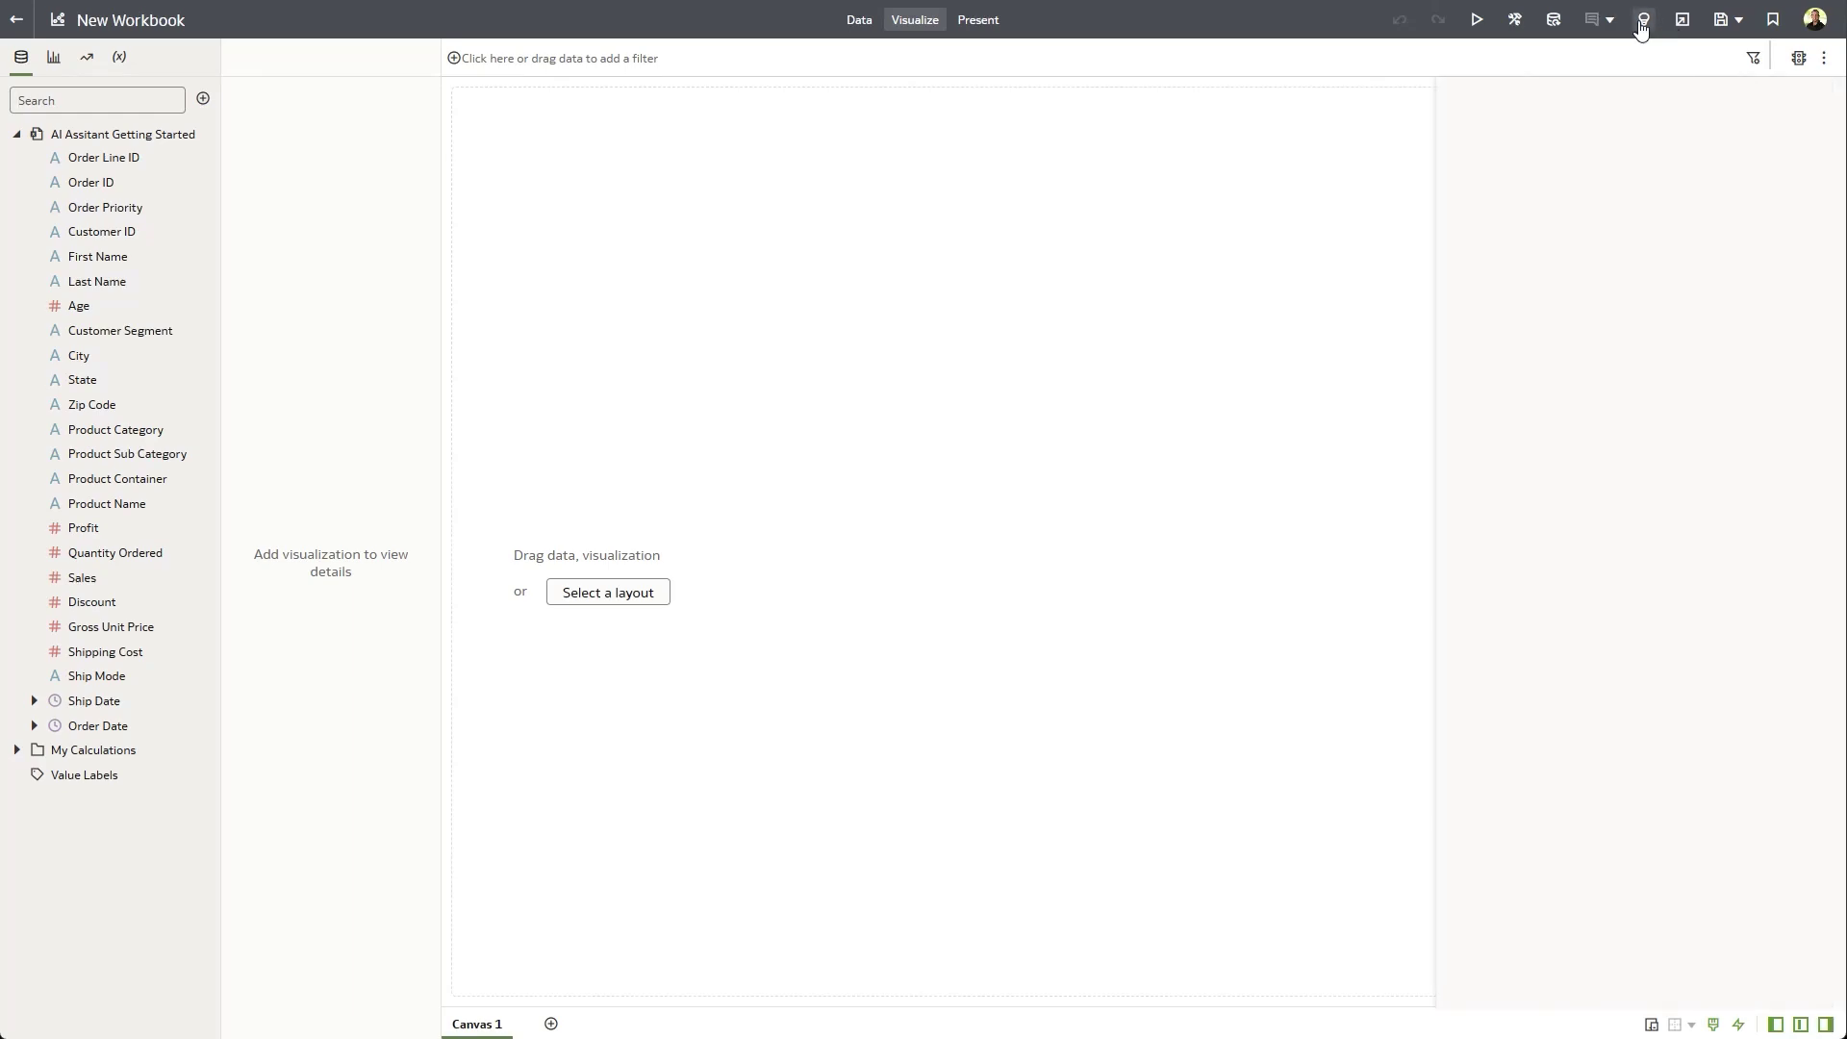
pyautogui.click(1582, 59)
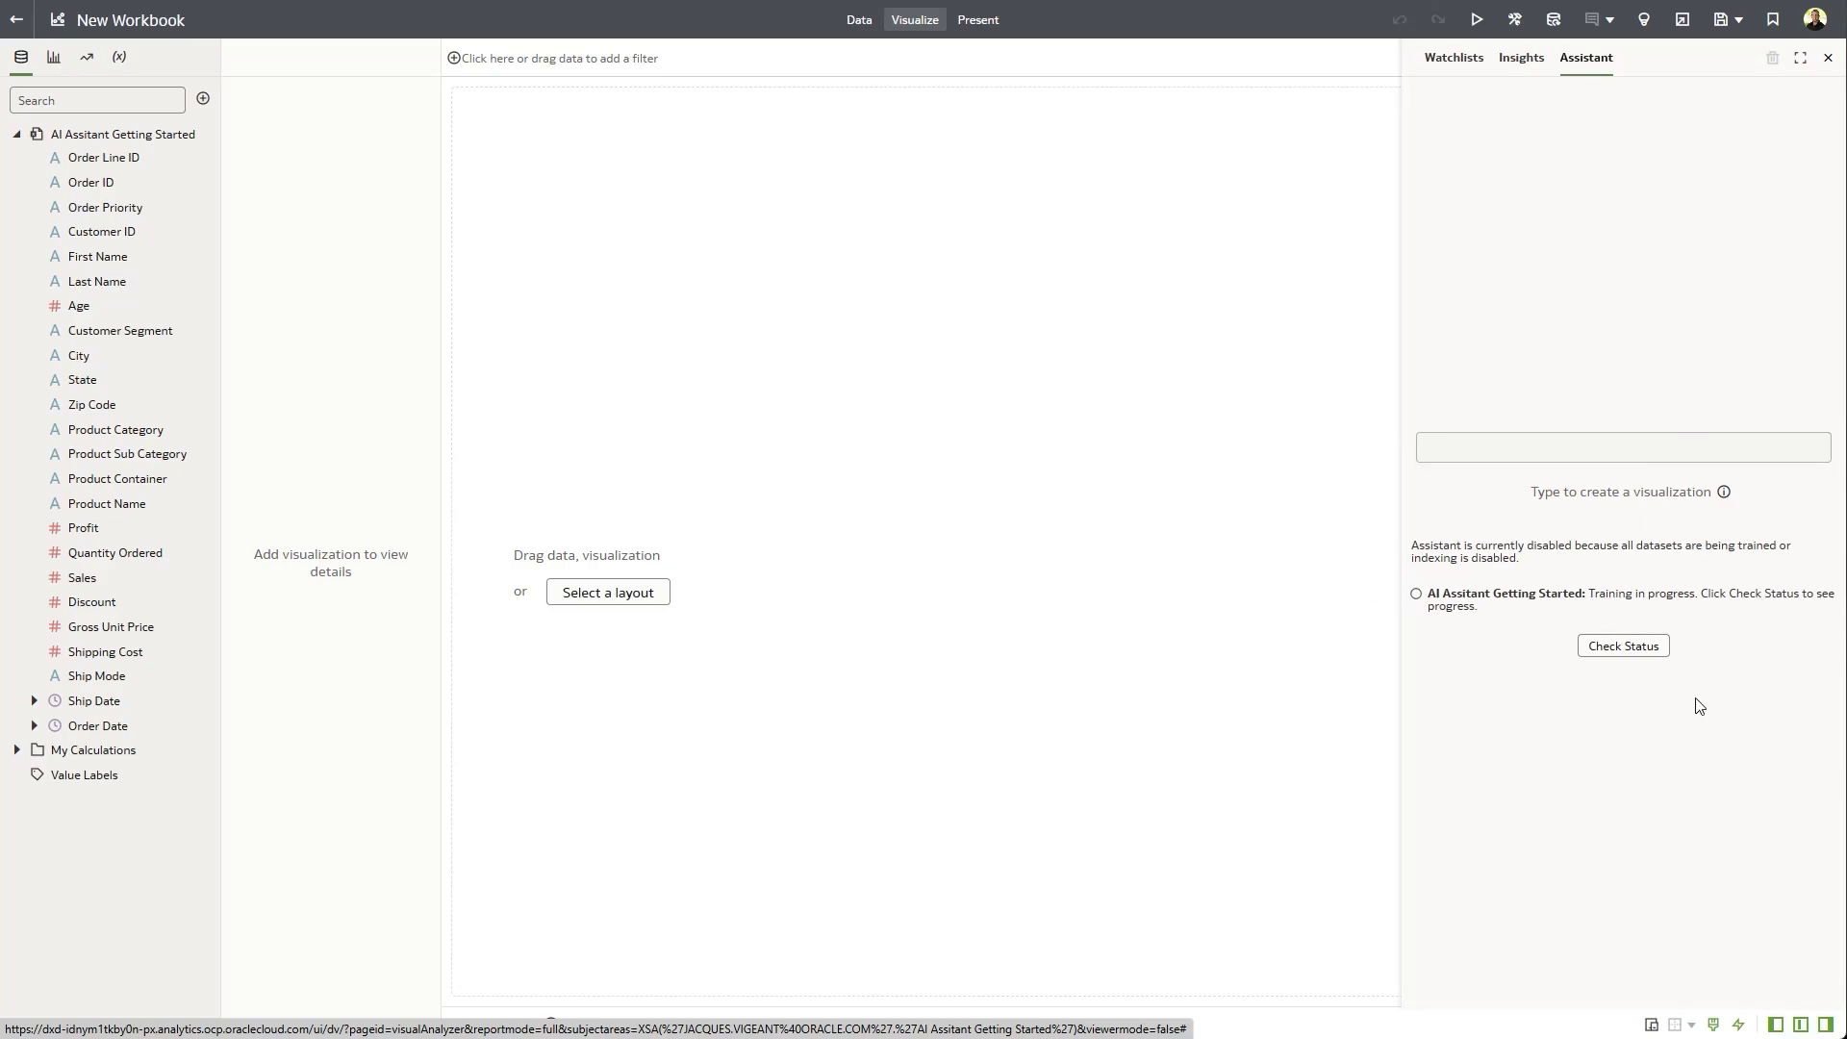
pyautogui.click(1623, 649)
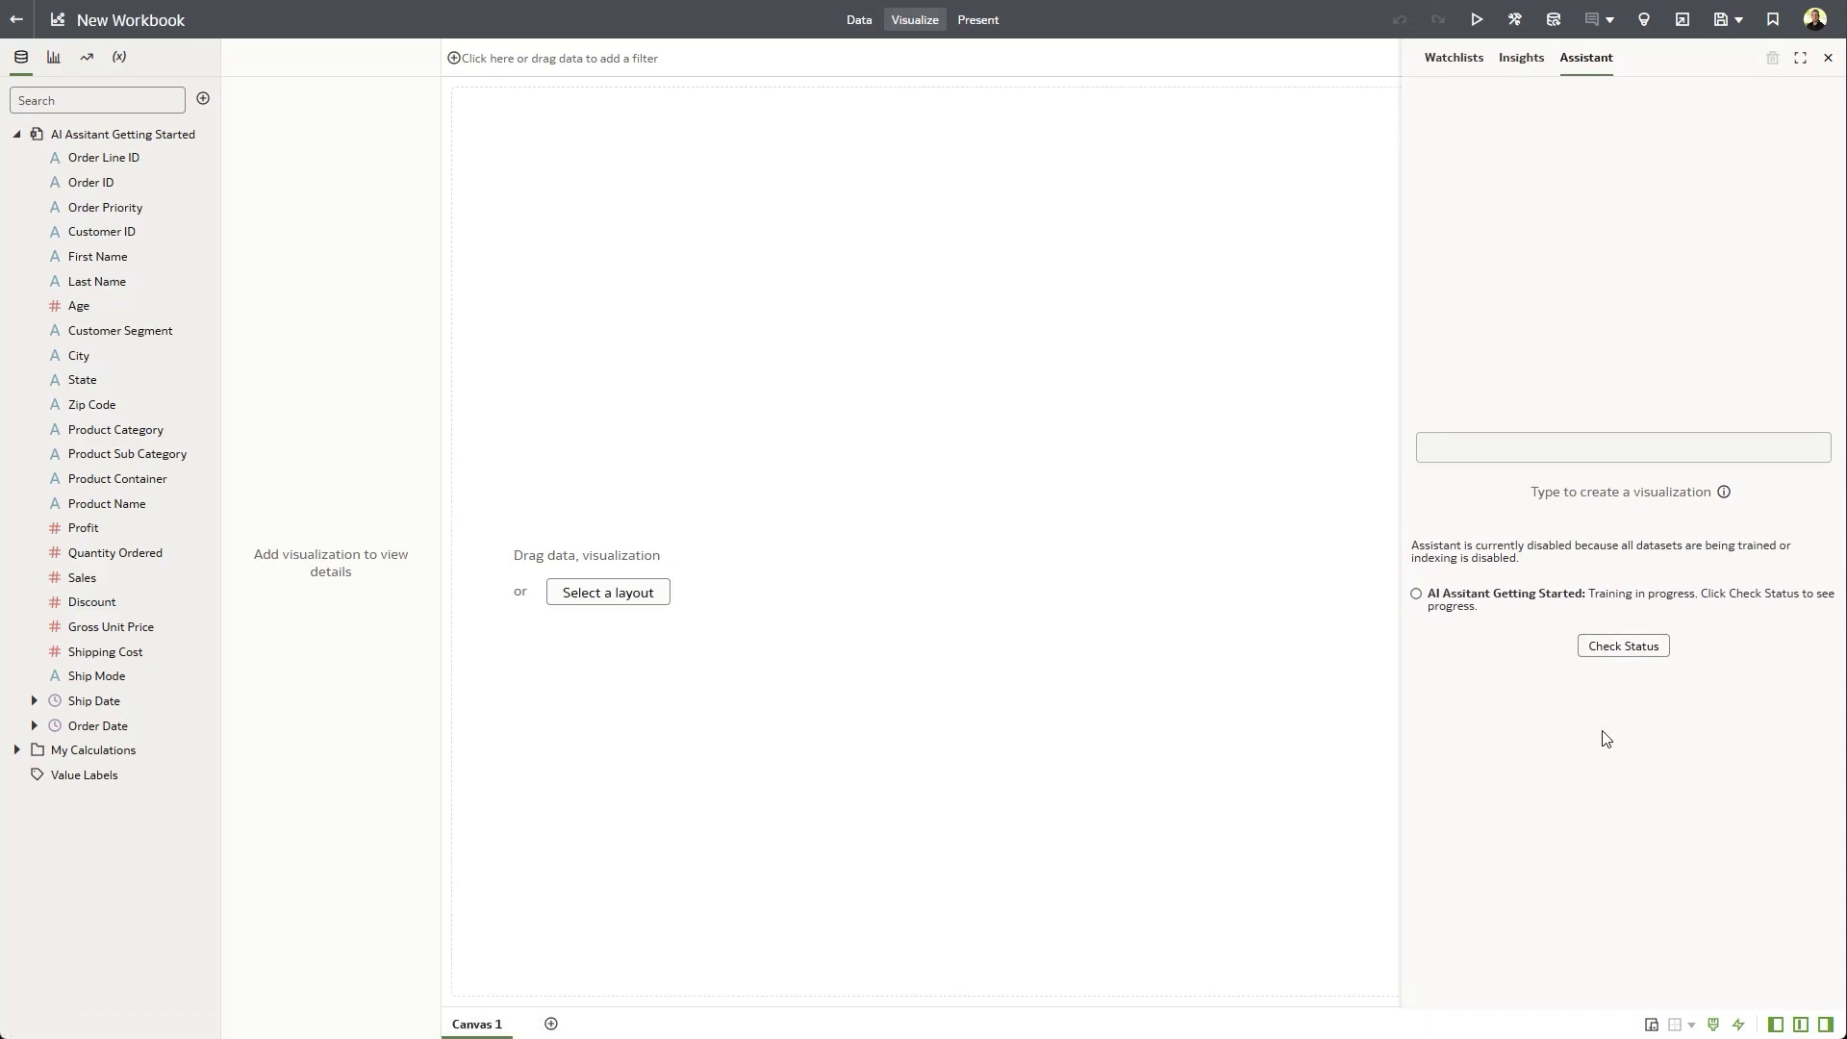
pyautogui.click(1620, 650)
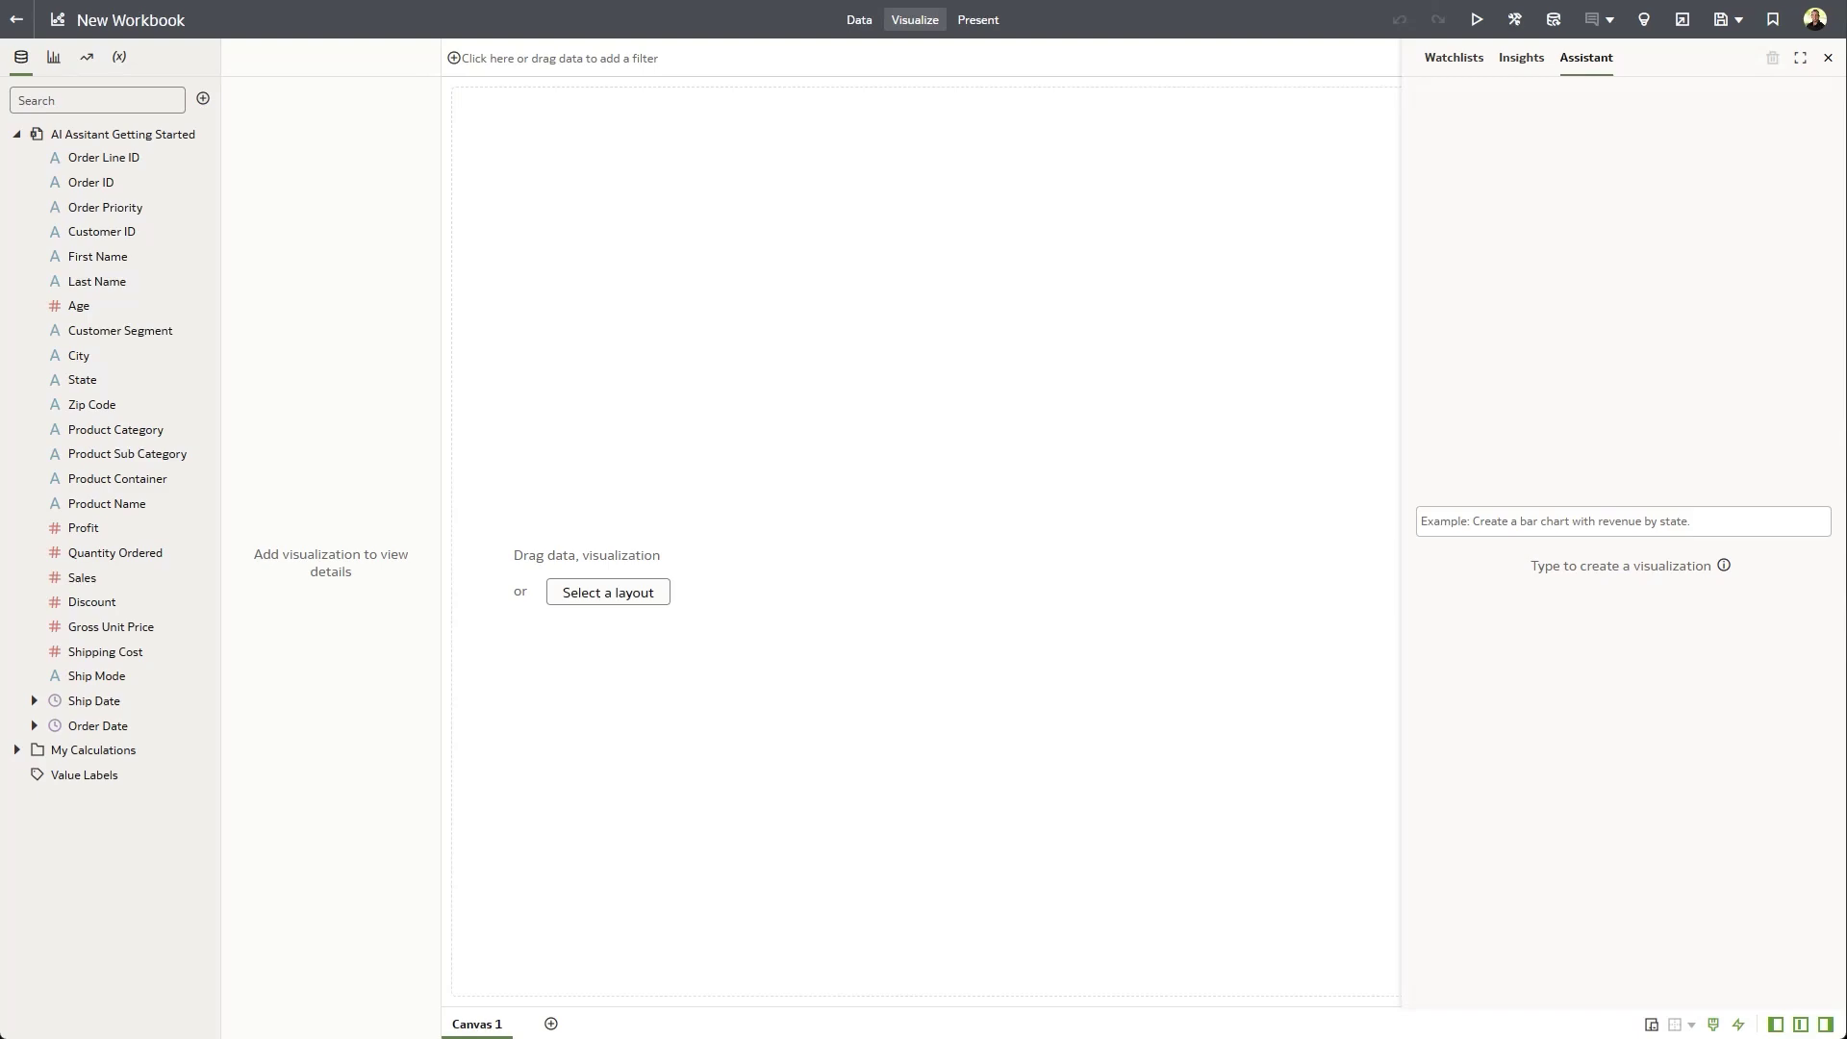
# - Ask the Assistant 'What were my sales by segment and state ?'
pyautogui.click(1594, 519)
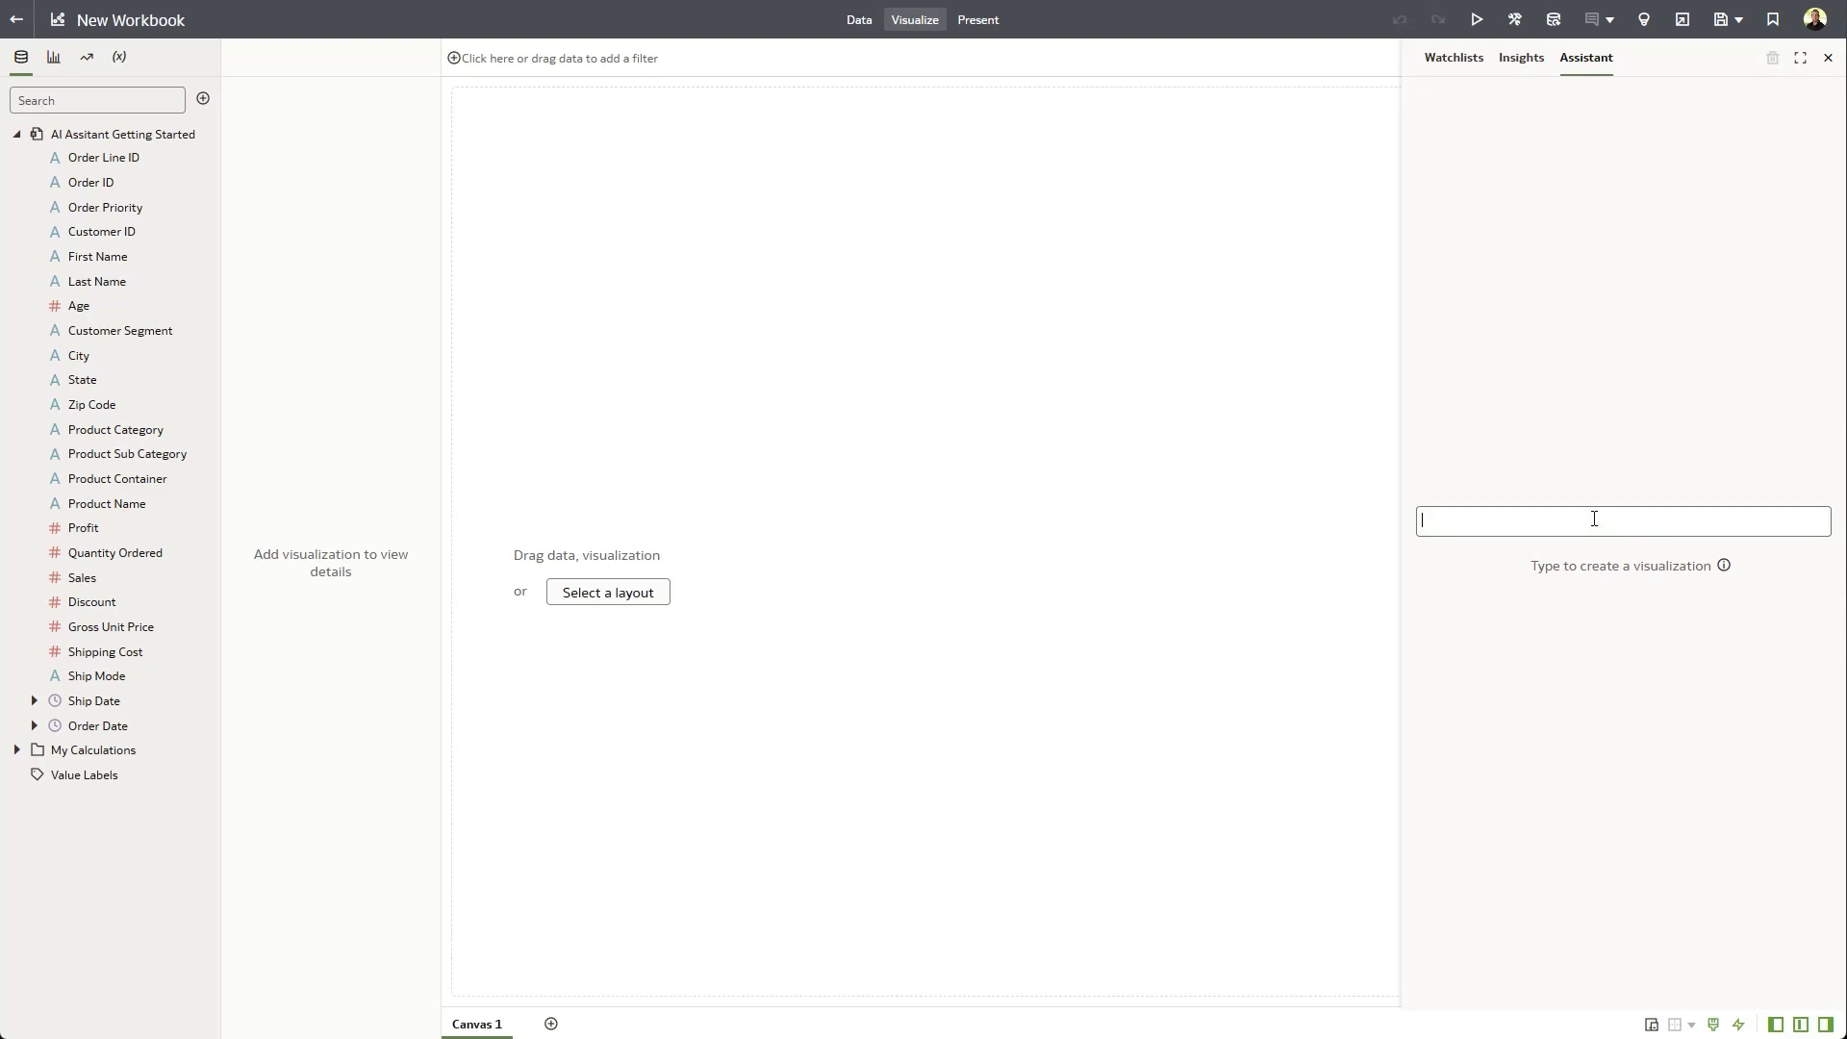
pyautogui.write('What were my sales by segment and state ?')
pyautogui.press('Return')
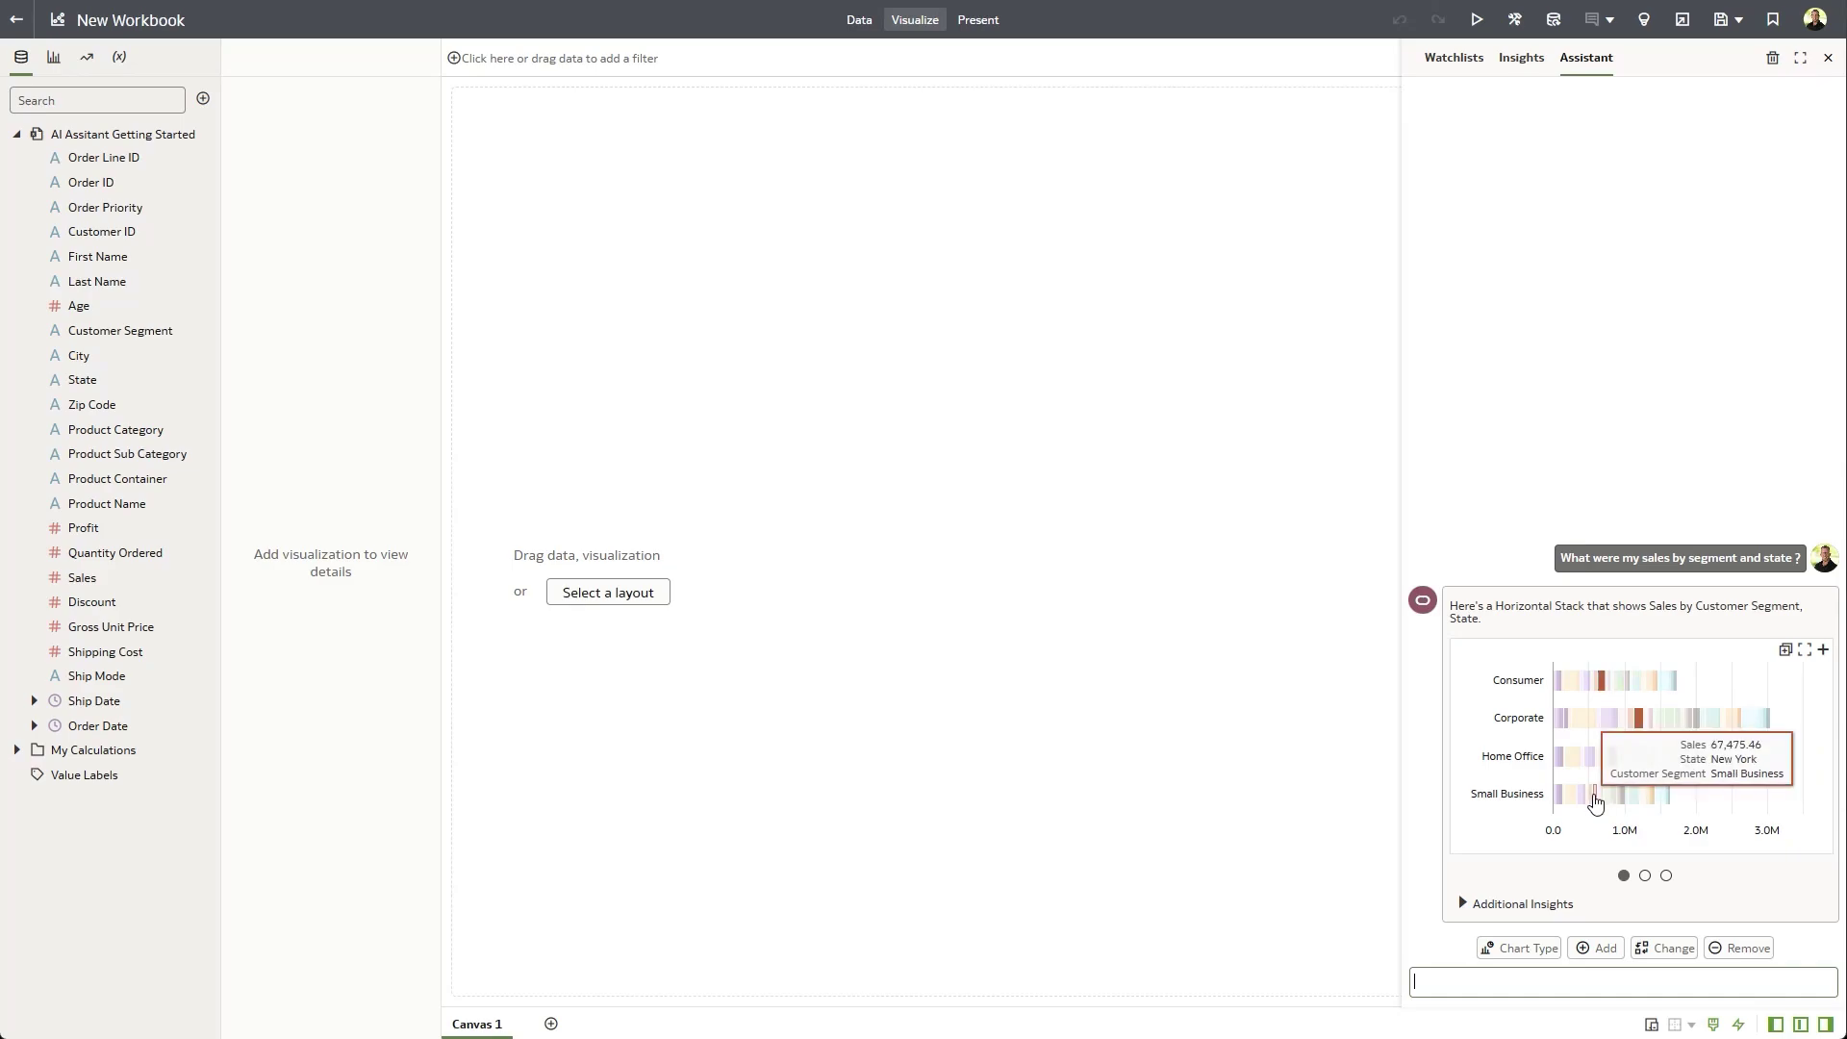
# - Drag the State, Sales map and the Sales by Customer Segment bar chart onto the canvas
pyautogui.click(1644, 879)
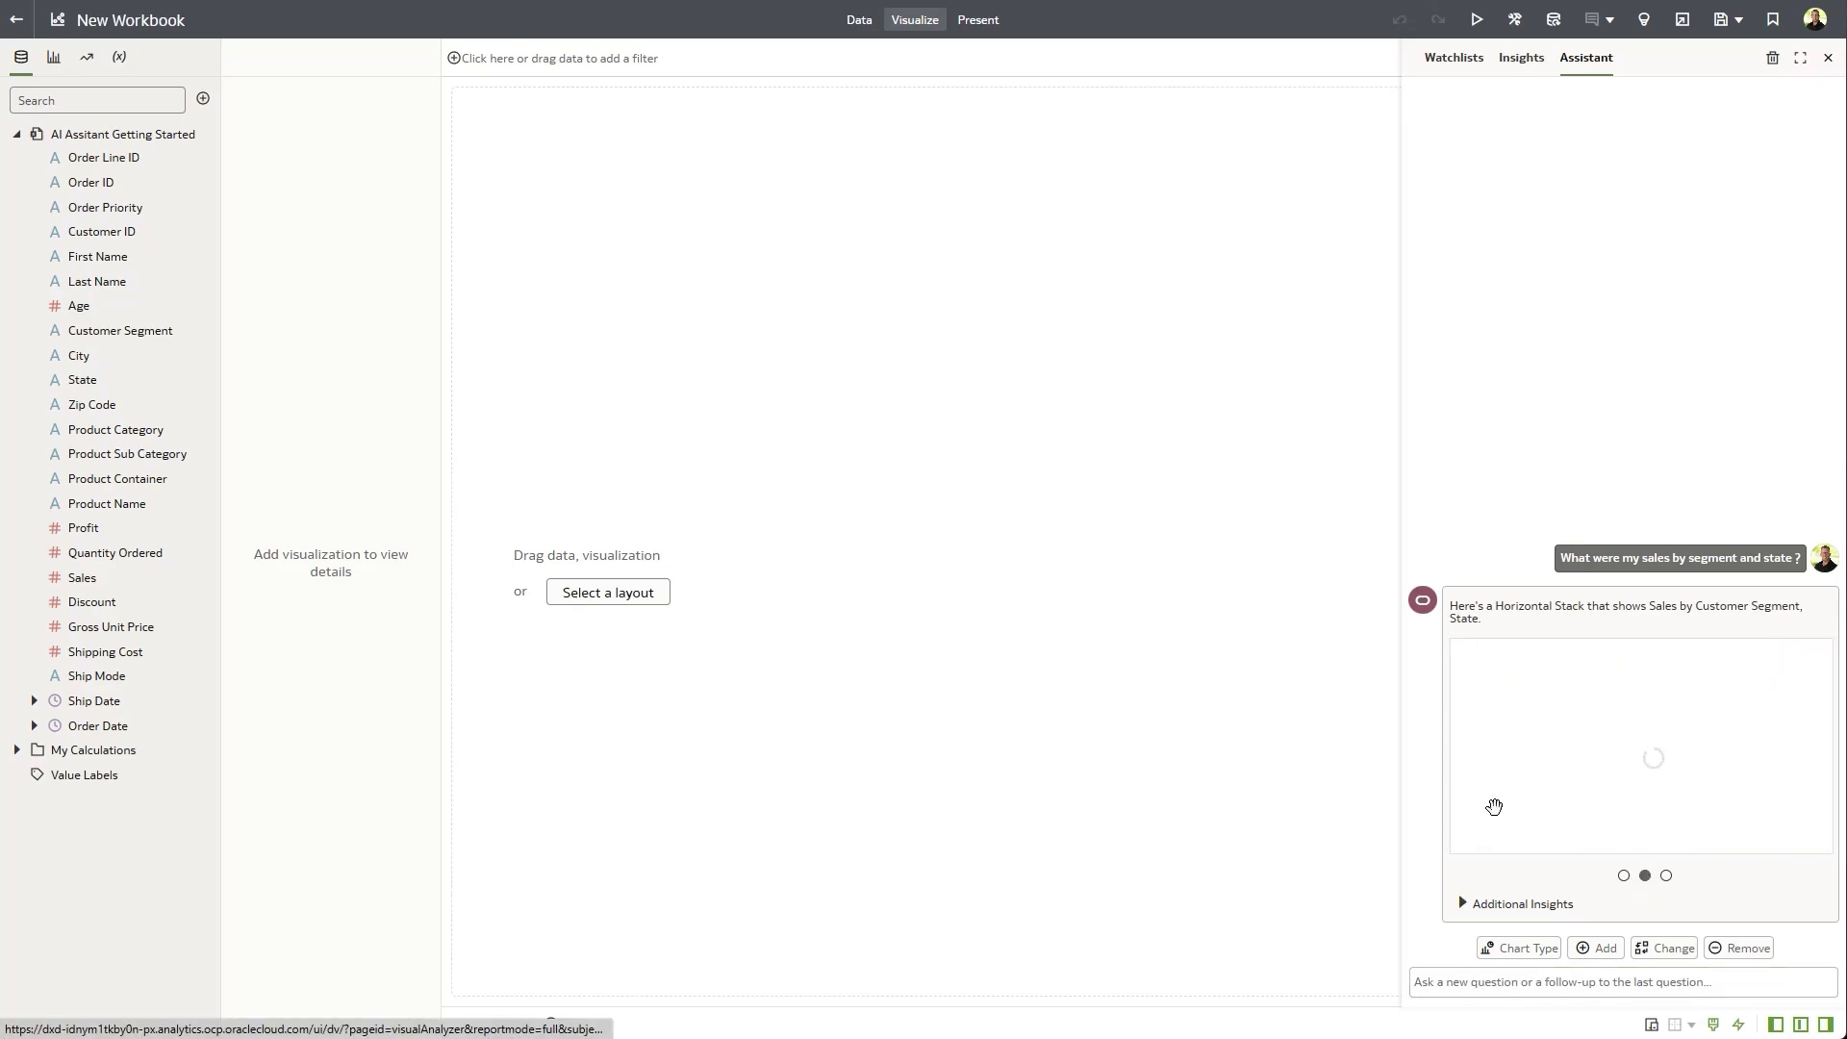
pyautogui.click(1666, 877)
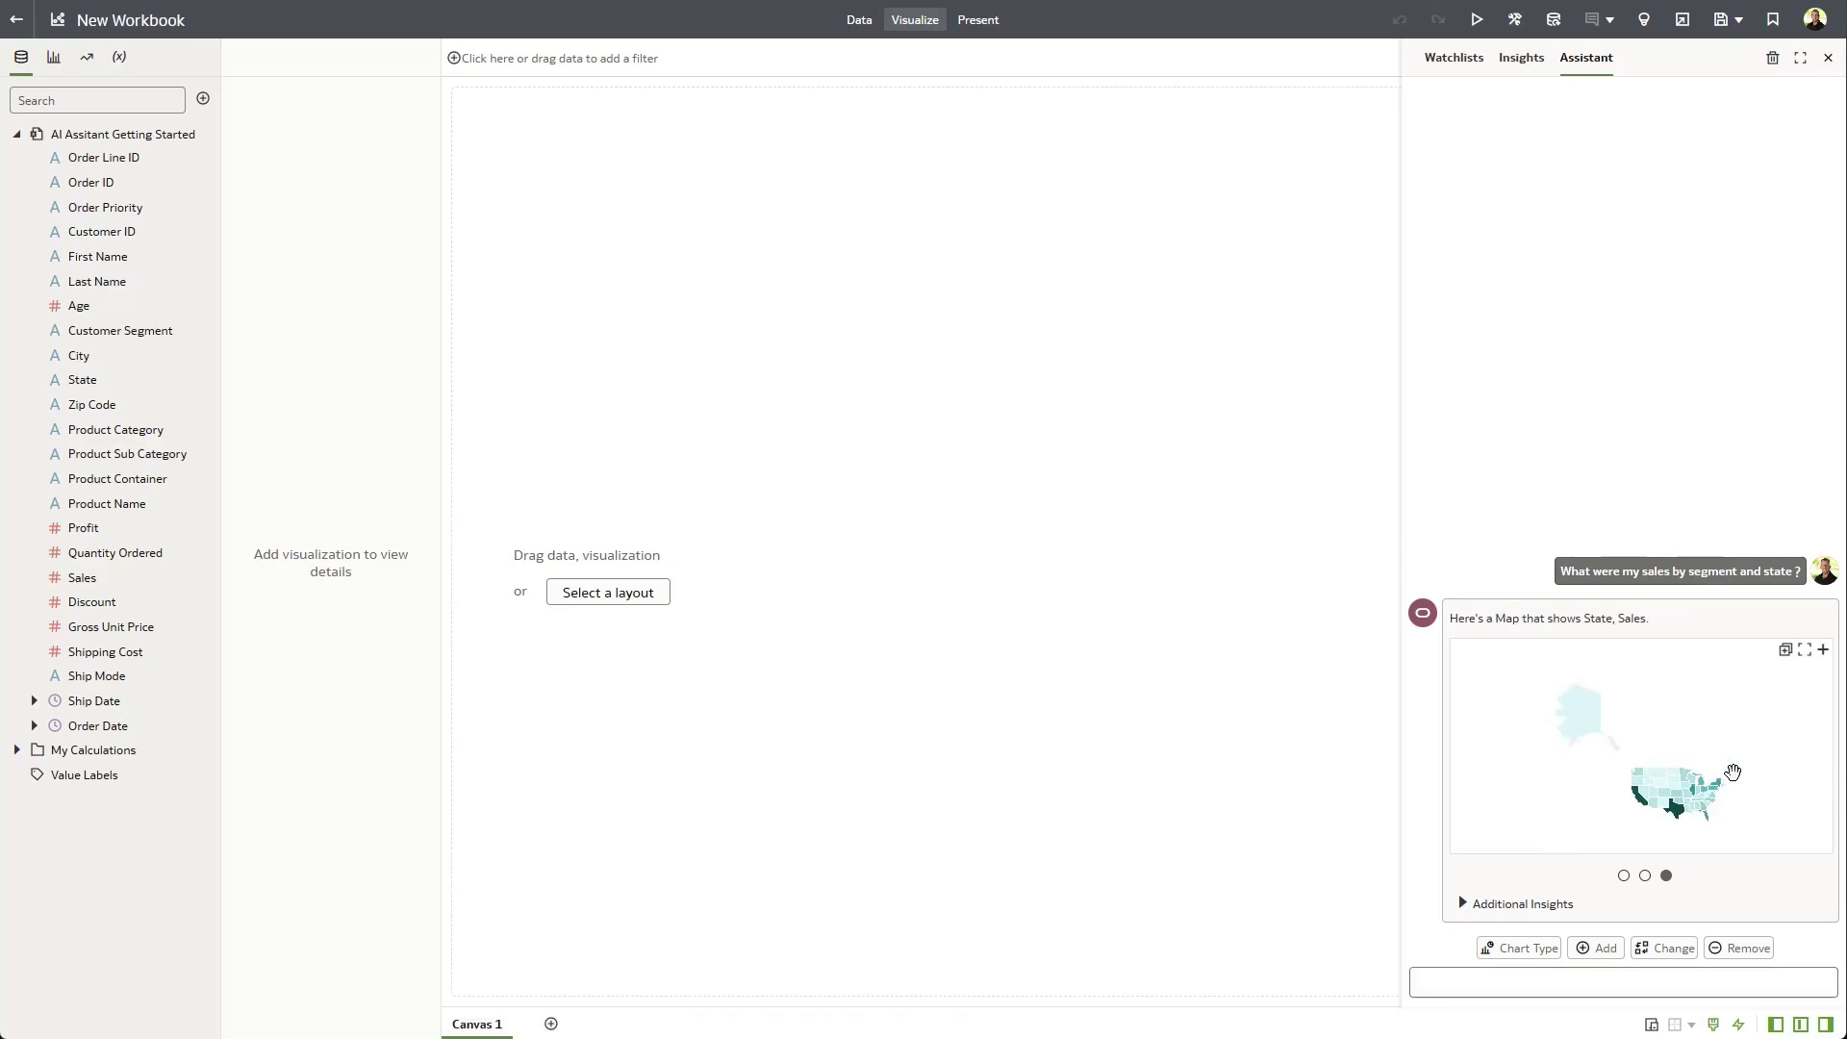
pyautogui.moveTo(1681, 721); pyautogui.dragTo(960, 528)
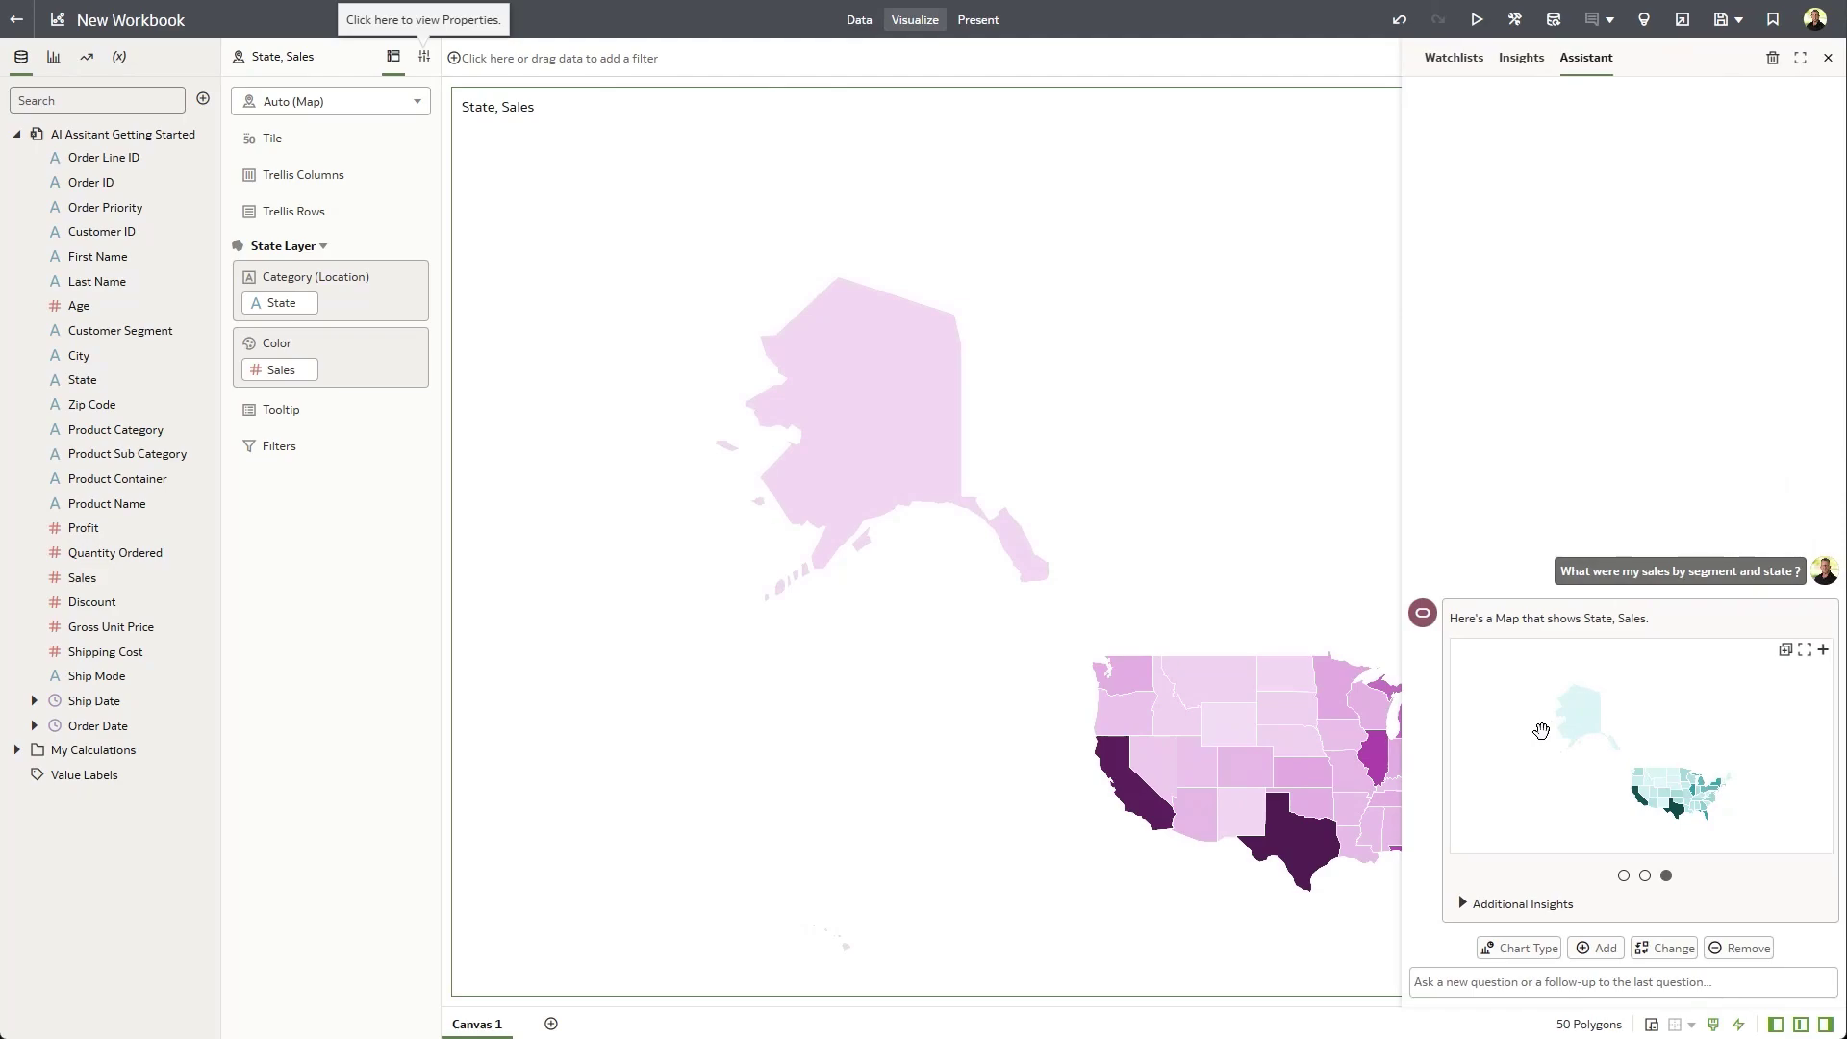
pyautogui.click(1645, 875)
pyautogui.moveTo(1629, 835); pyautogui.dragTo(1105, 272)
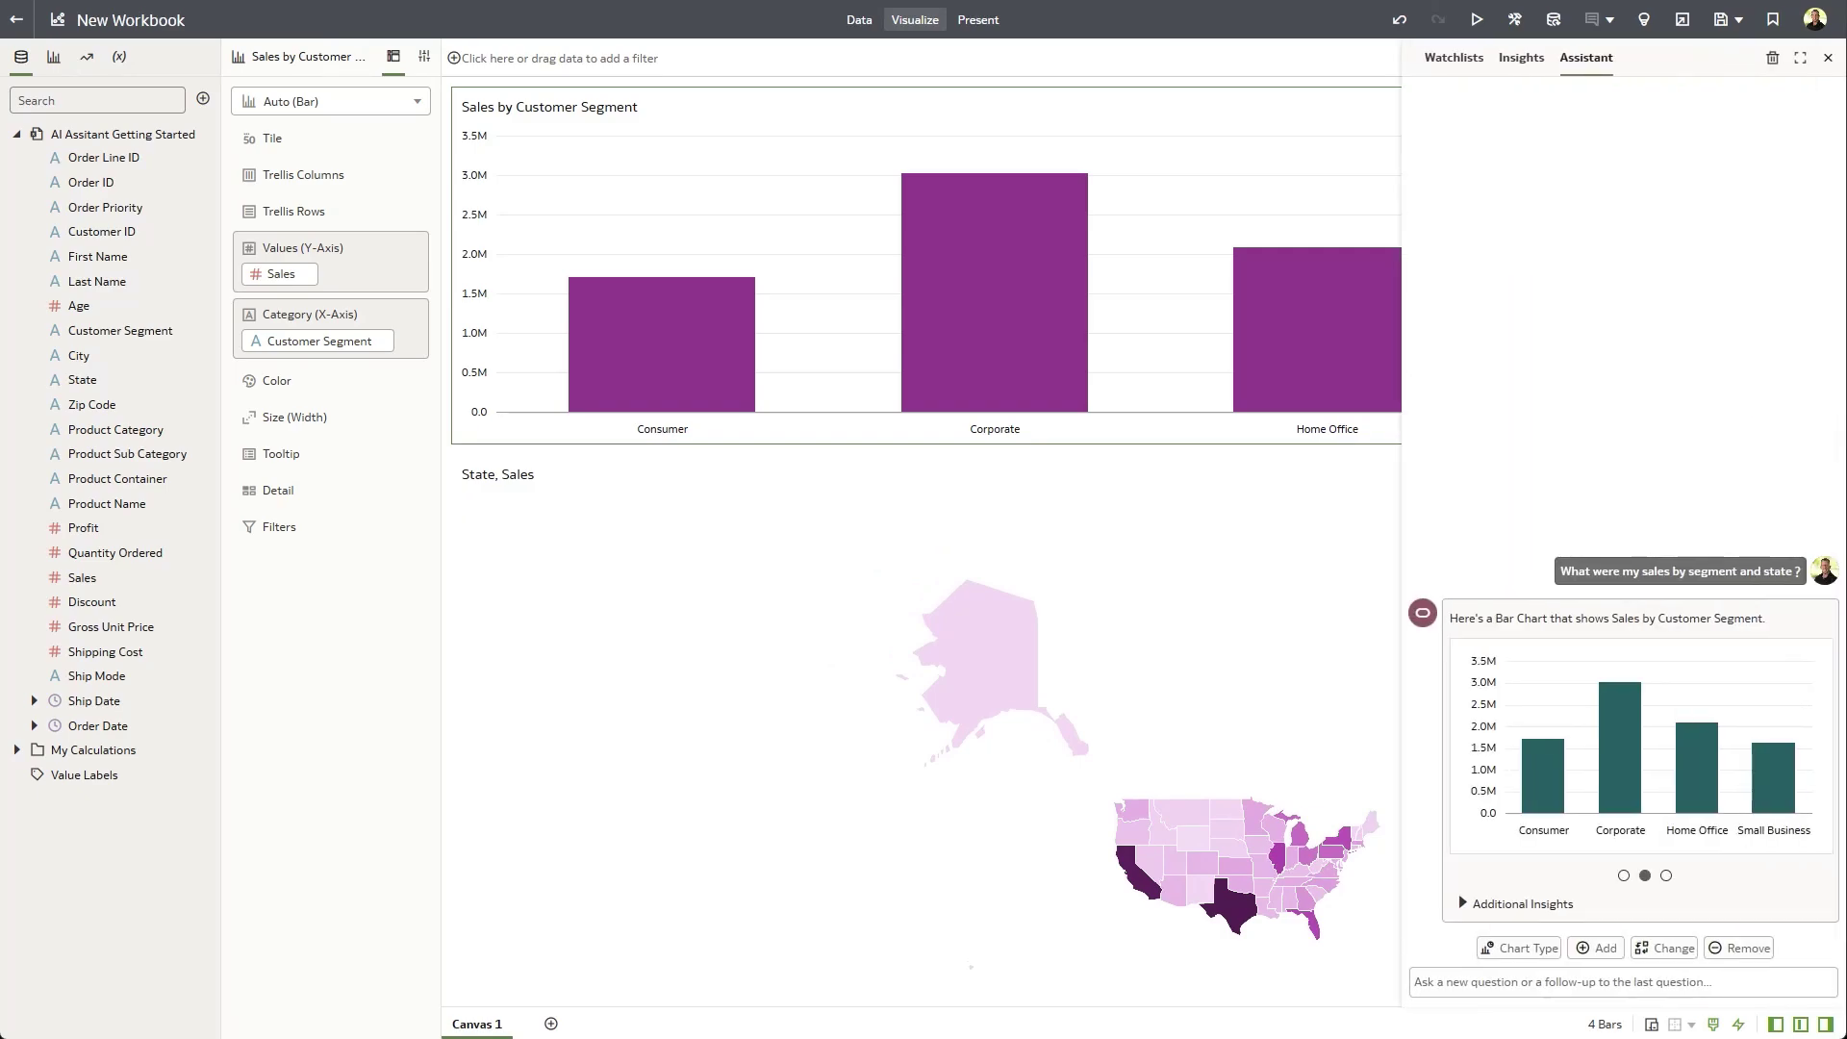
# - Ask 'What was my profitability by category for the last 3 months ?' to get a Profit by Product Category chart
pyautogui.click(1753, 979)
pyautogui.write('What was my profitability by category for the last 3 months ?')
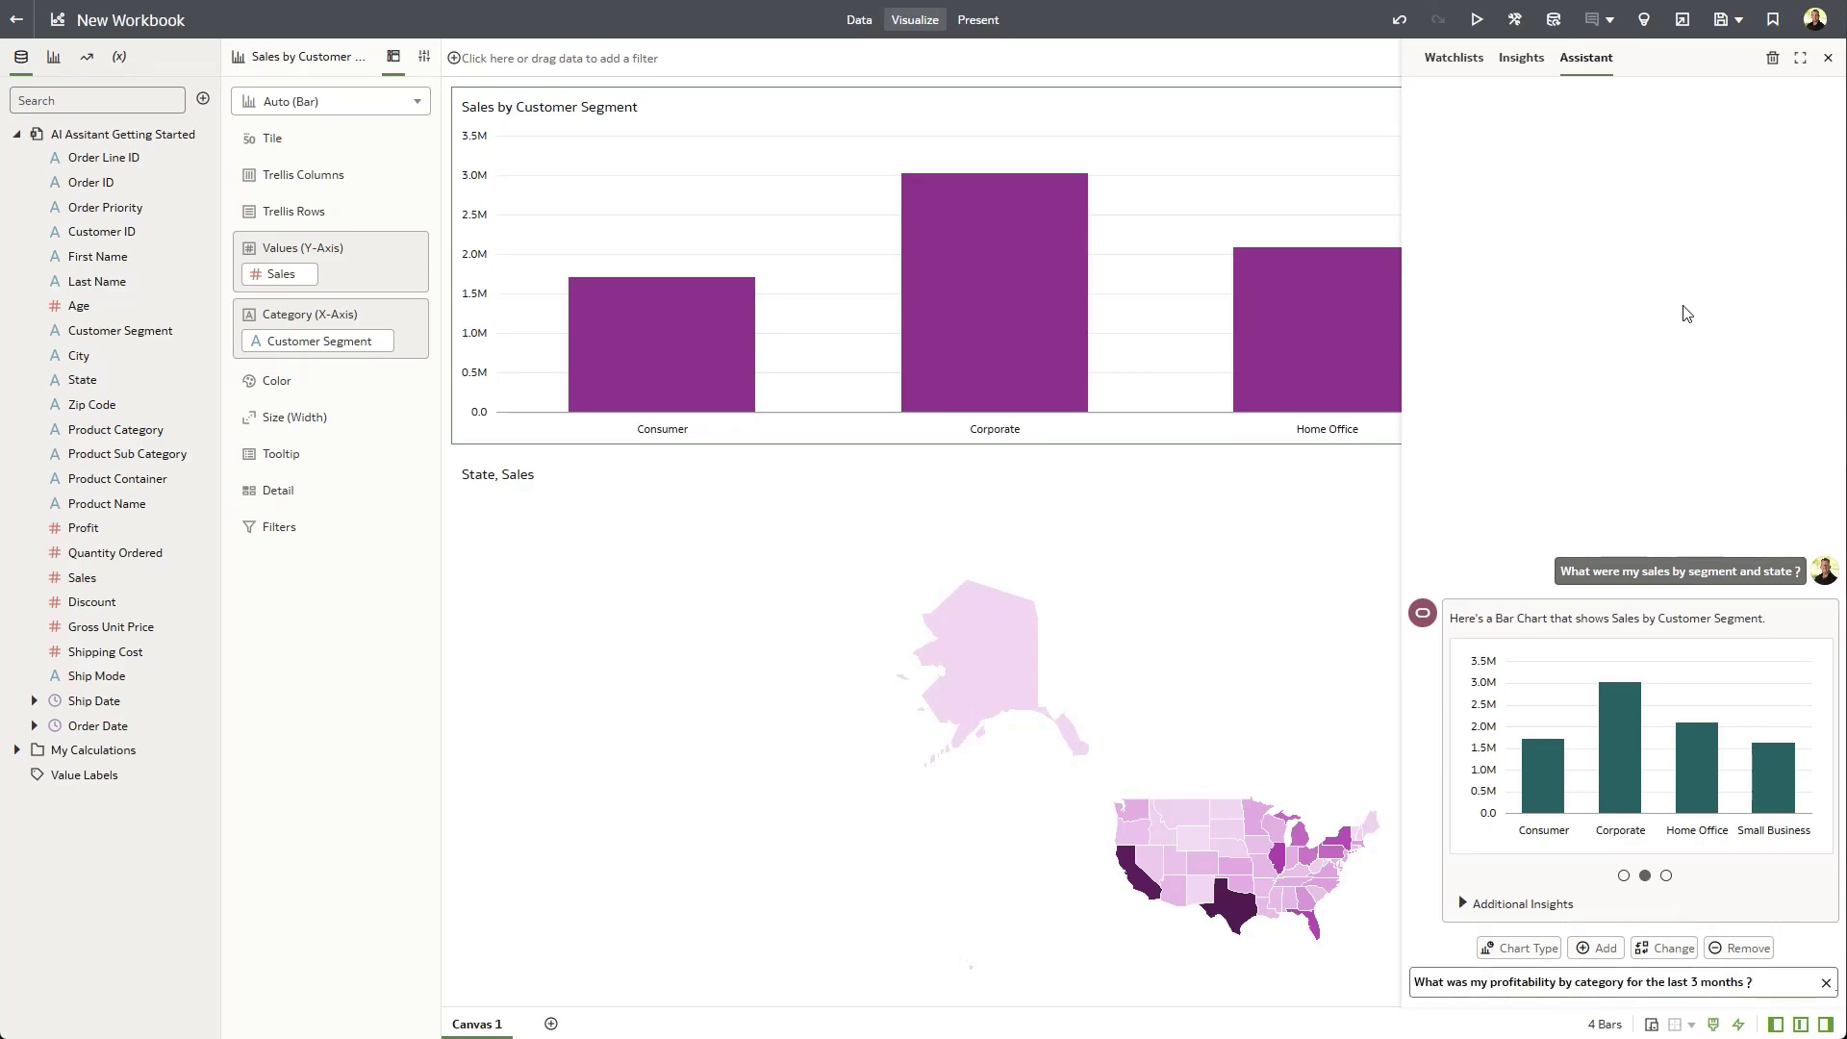
pyautogui.press('Return')
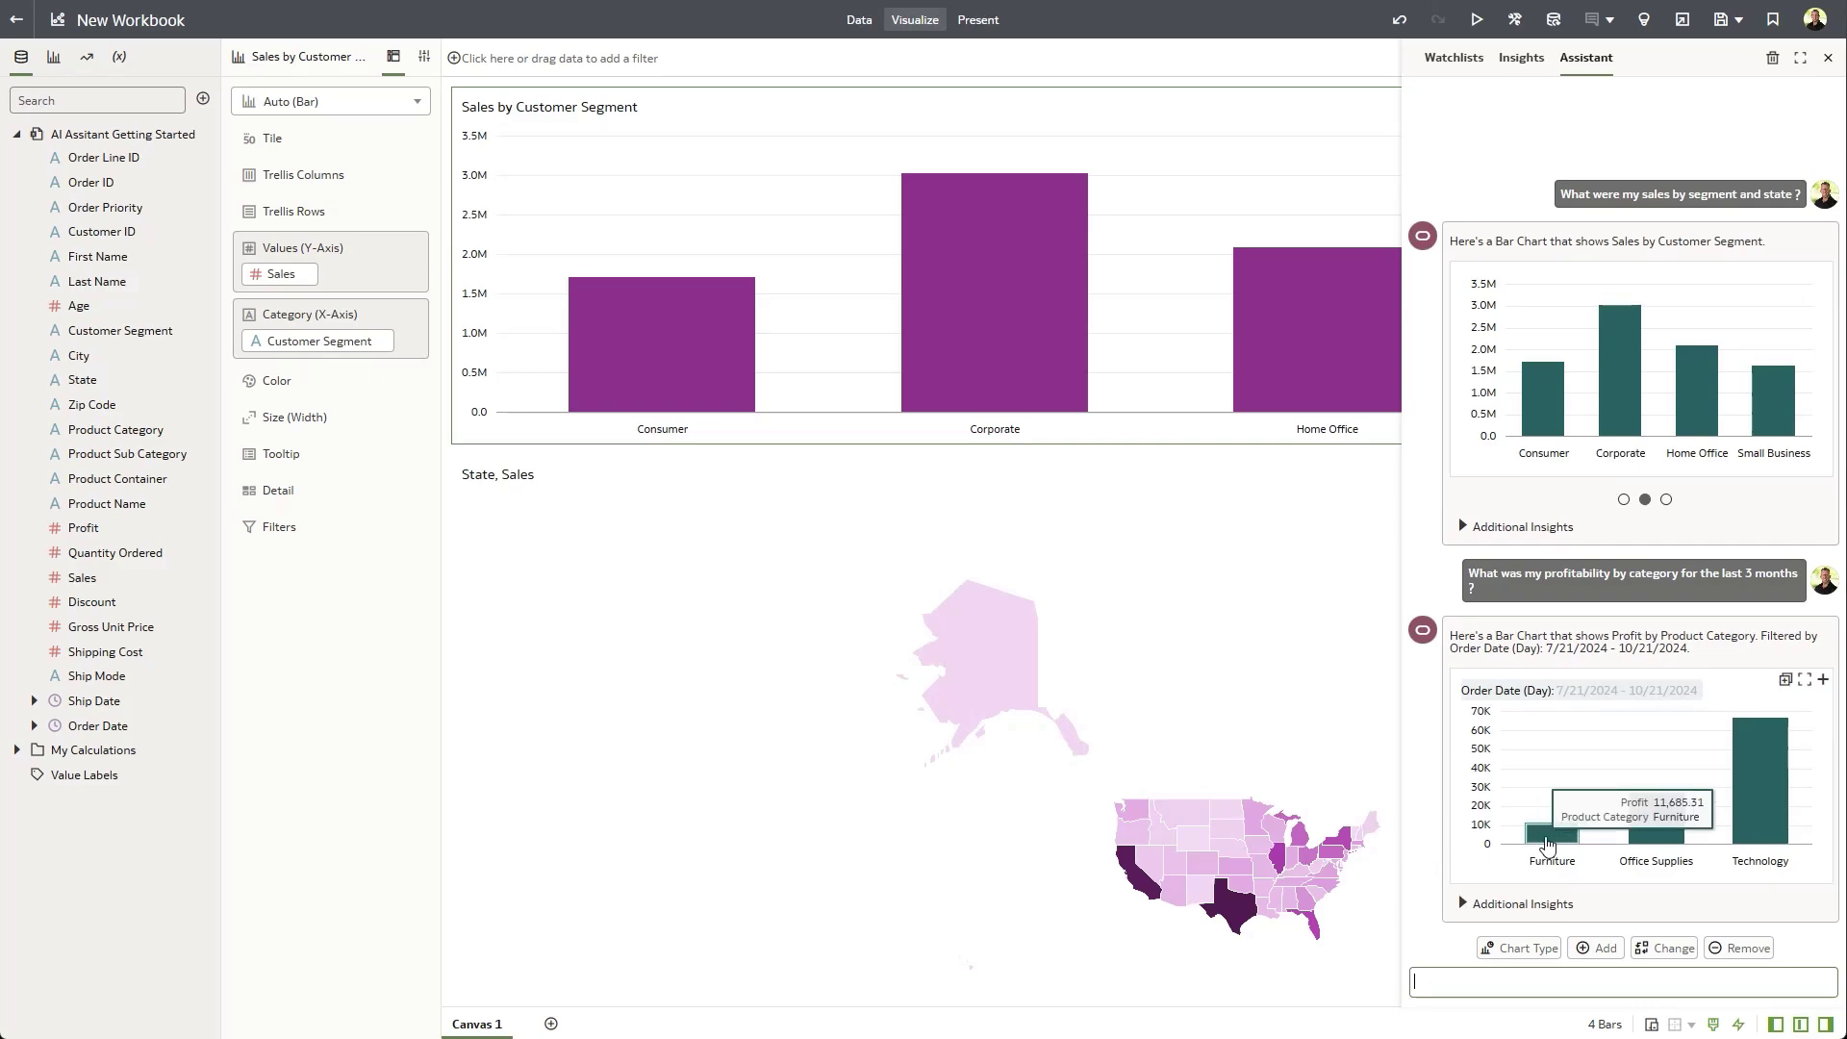
pyautogui.moveTo(1757, 833)
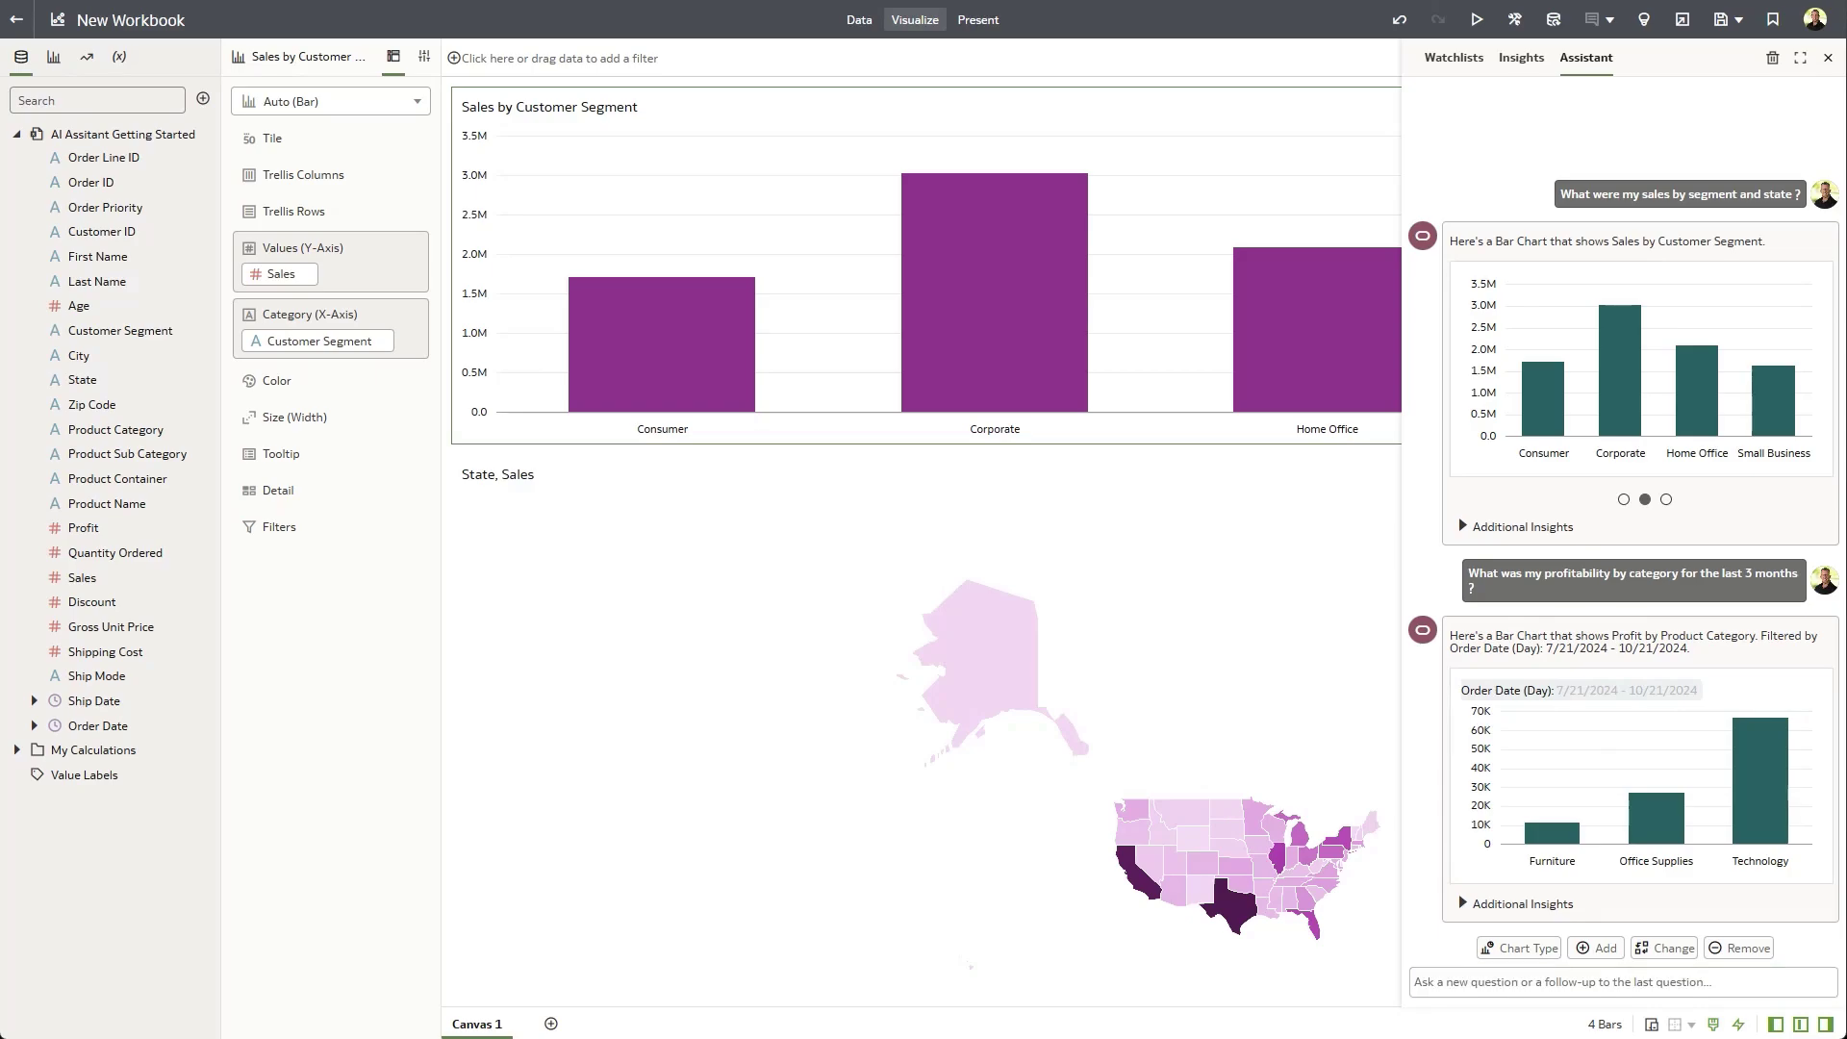
# - Ask the Assistant 'How many Corporate customers placed orders this year ?'
pyautogui.click(1713, 983)
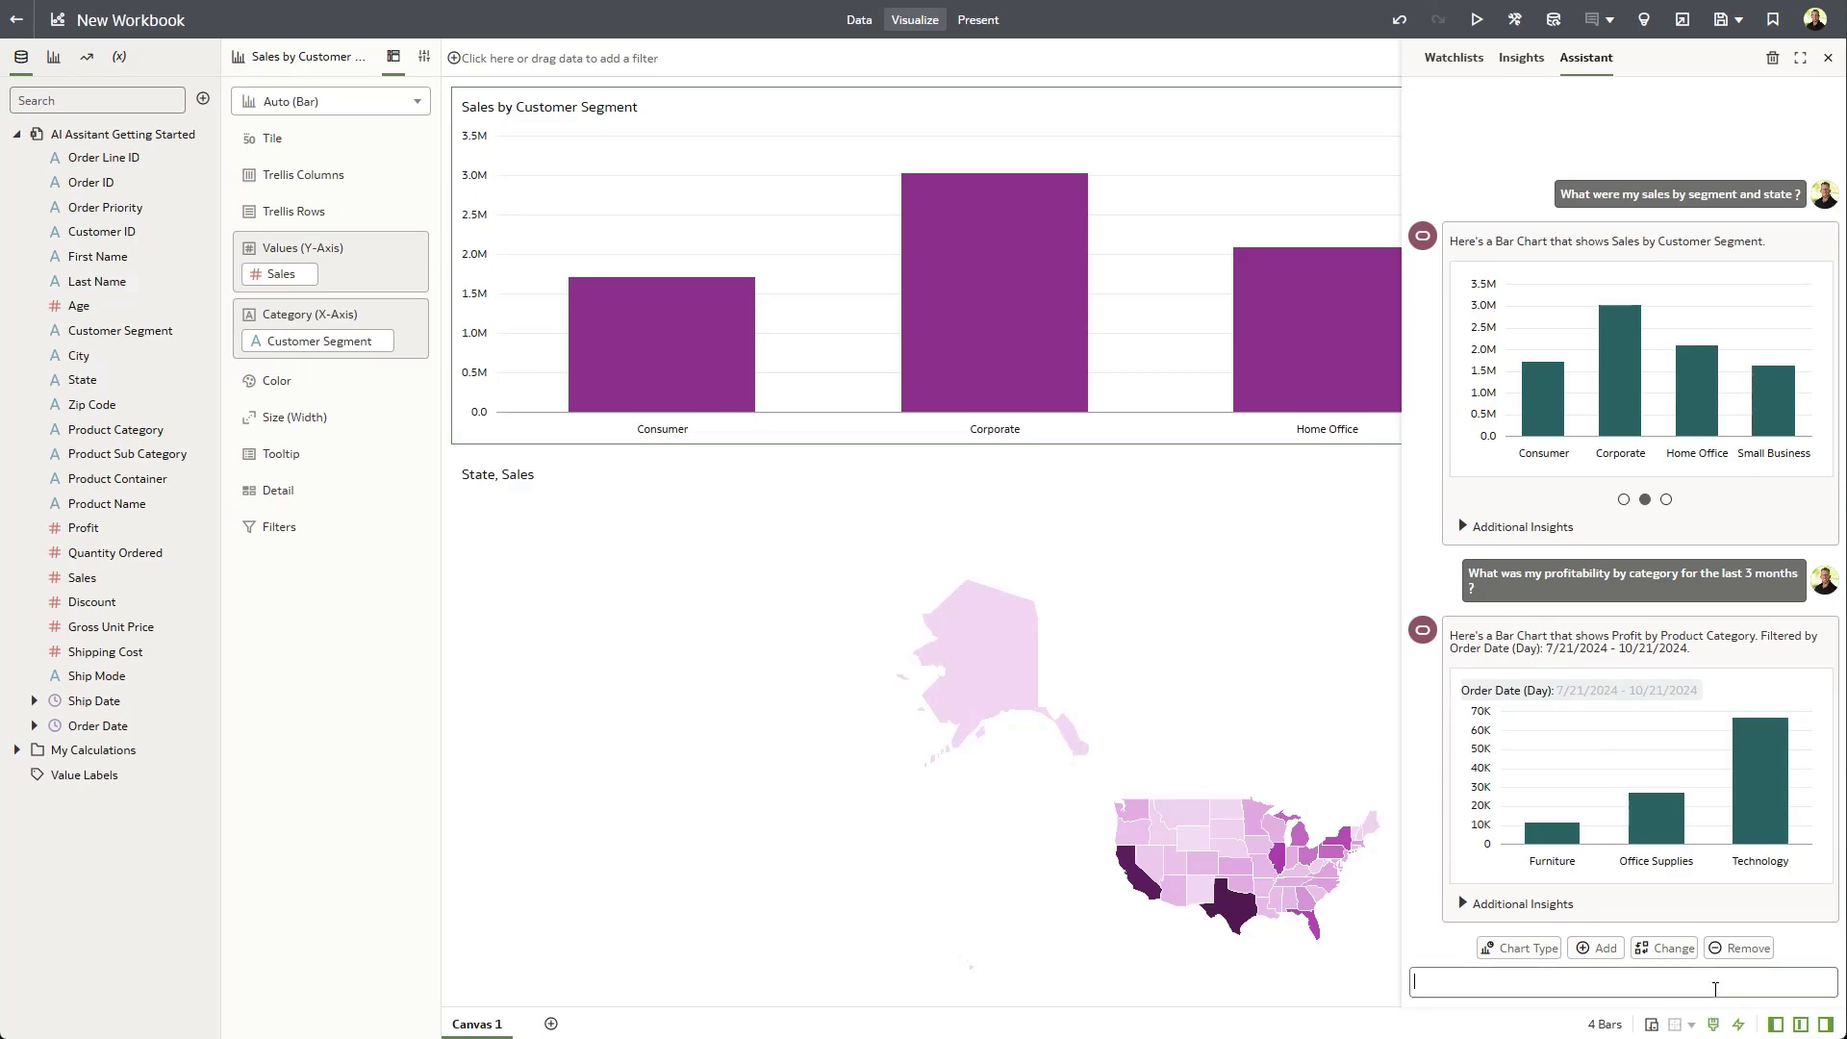
pyautogui.write('How many Corporate customers placed orders this year ?')
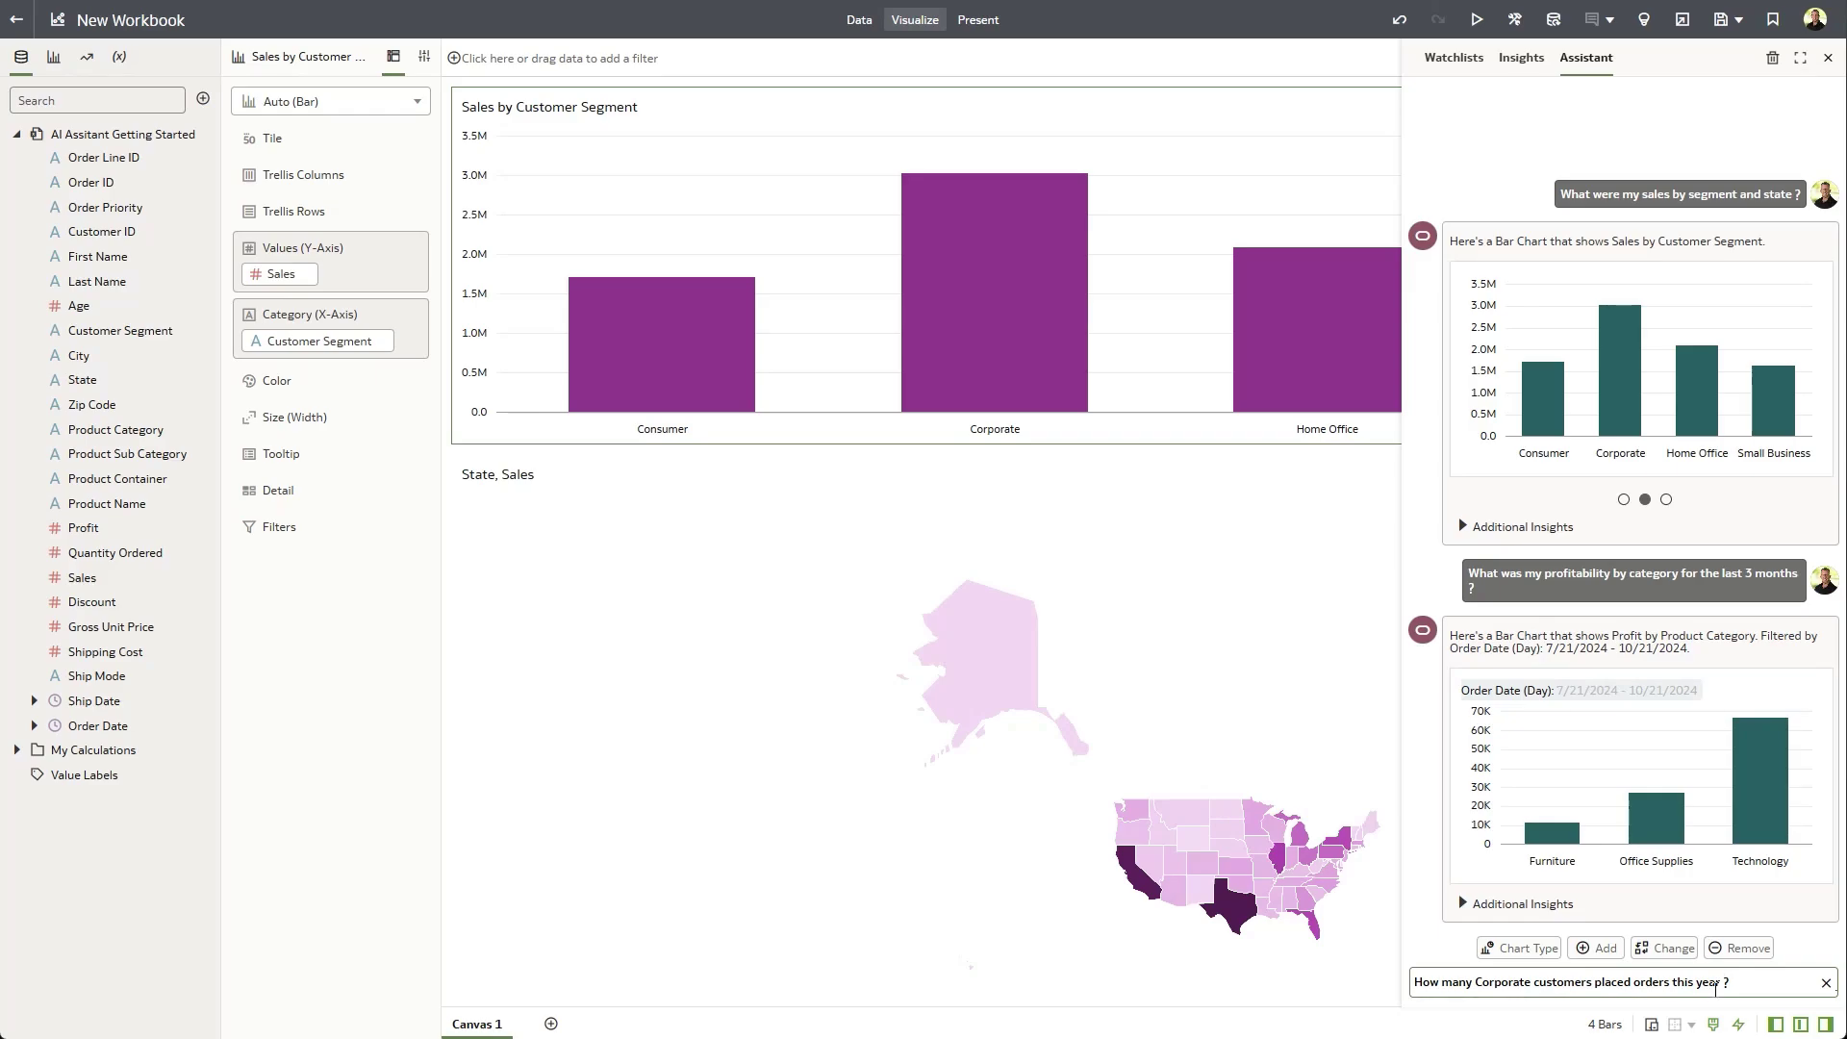
pyautogui.press('Return')
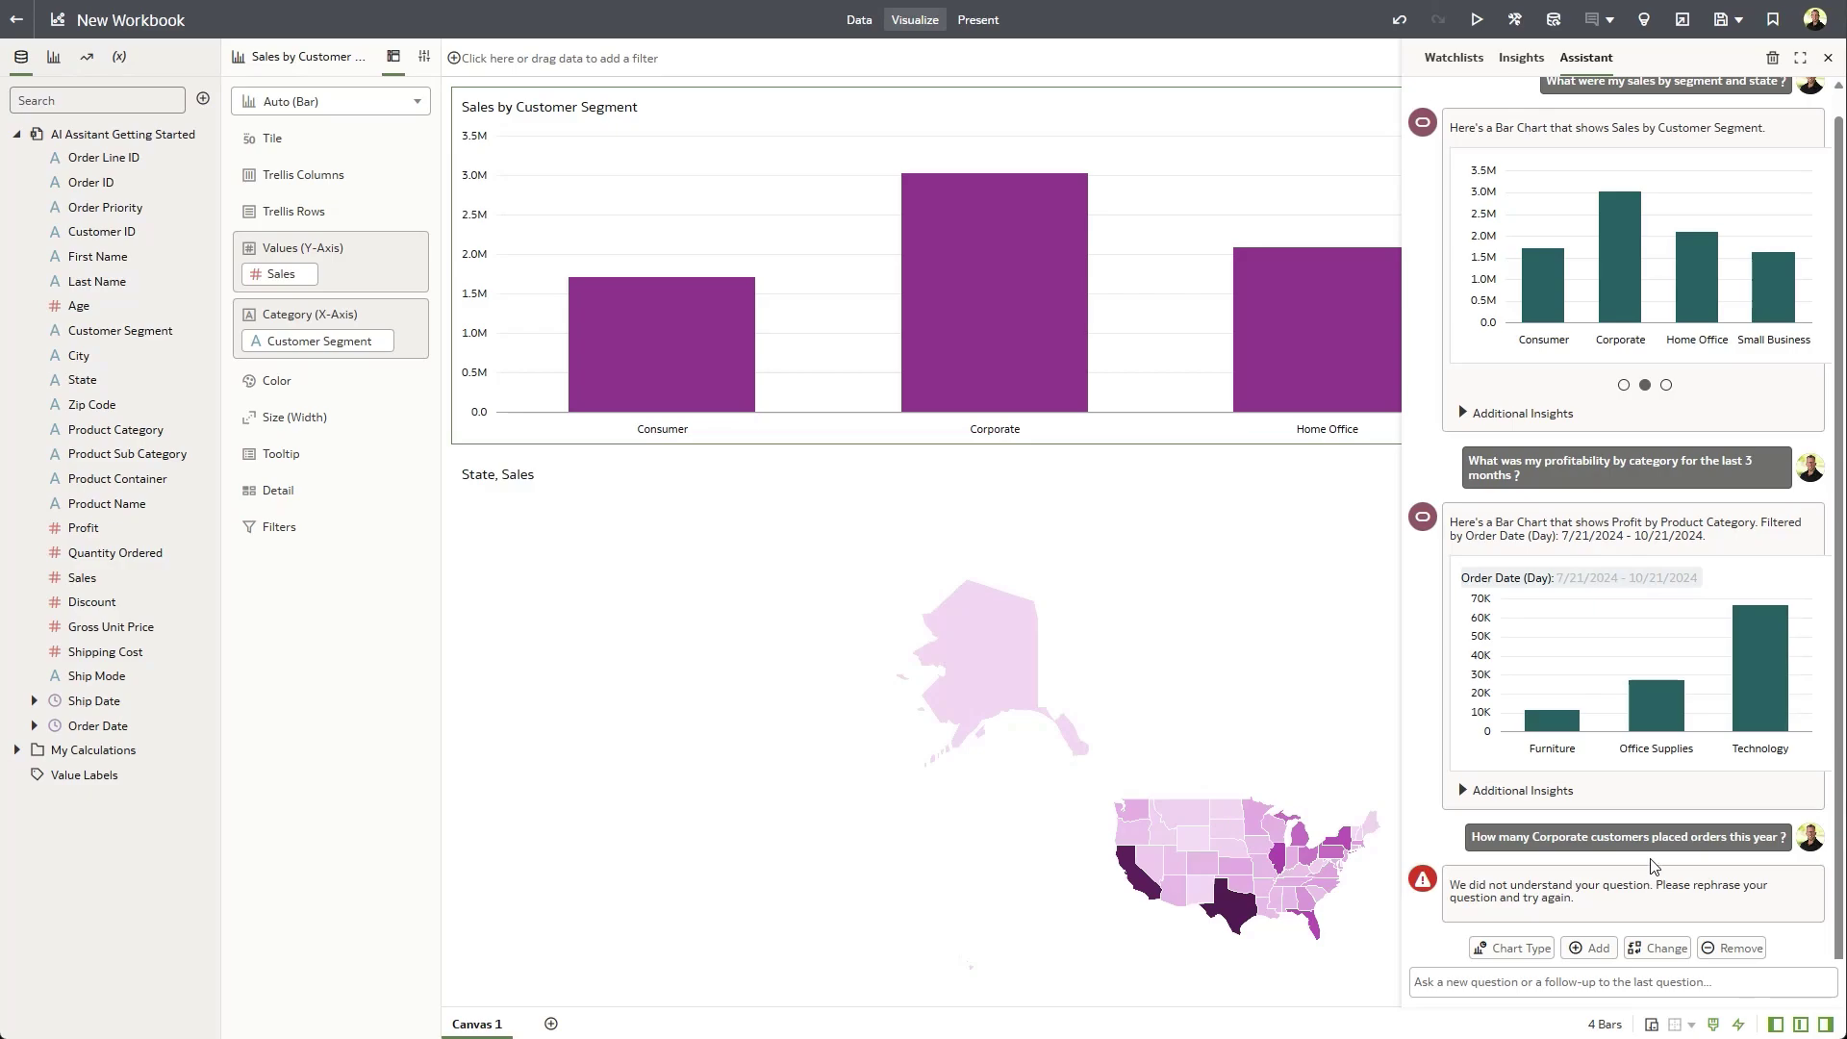
# - Recall the question and delete 'Corporate', leaving 'How many customers placed orders this year ?'
pyautogui.click(1650, 845)
pyautogui.doubleClick(1496, 981)
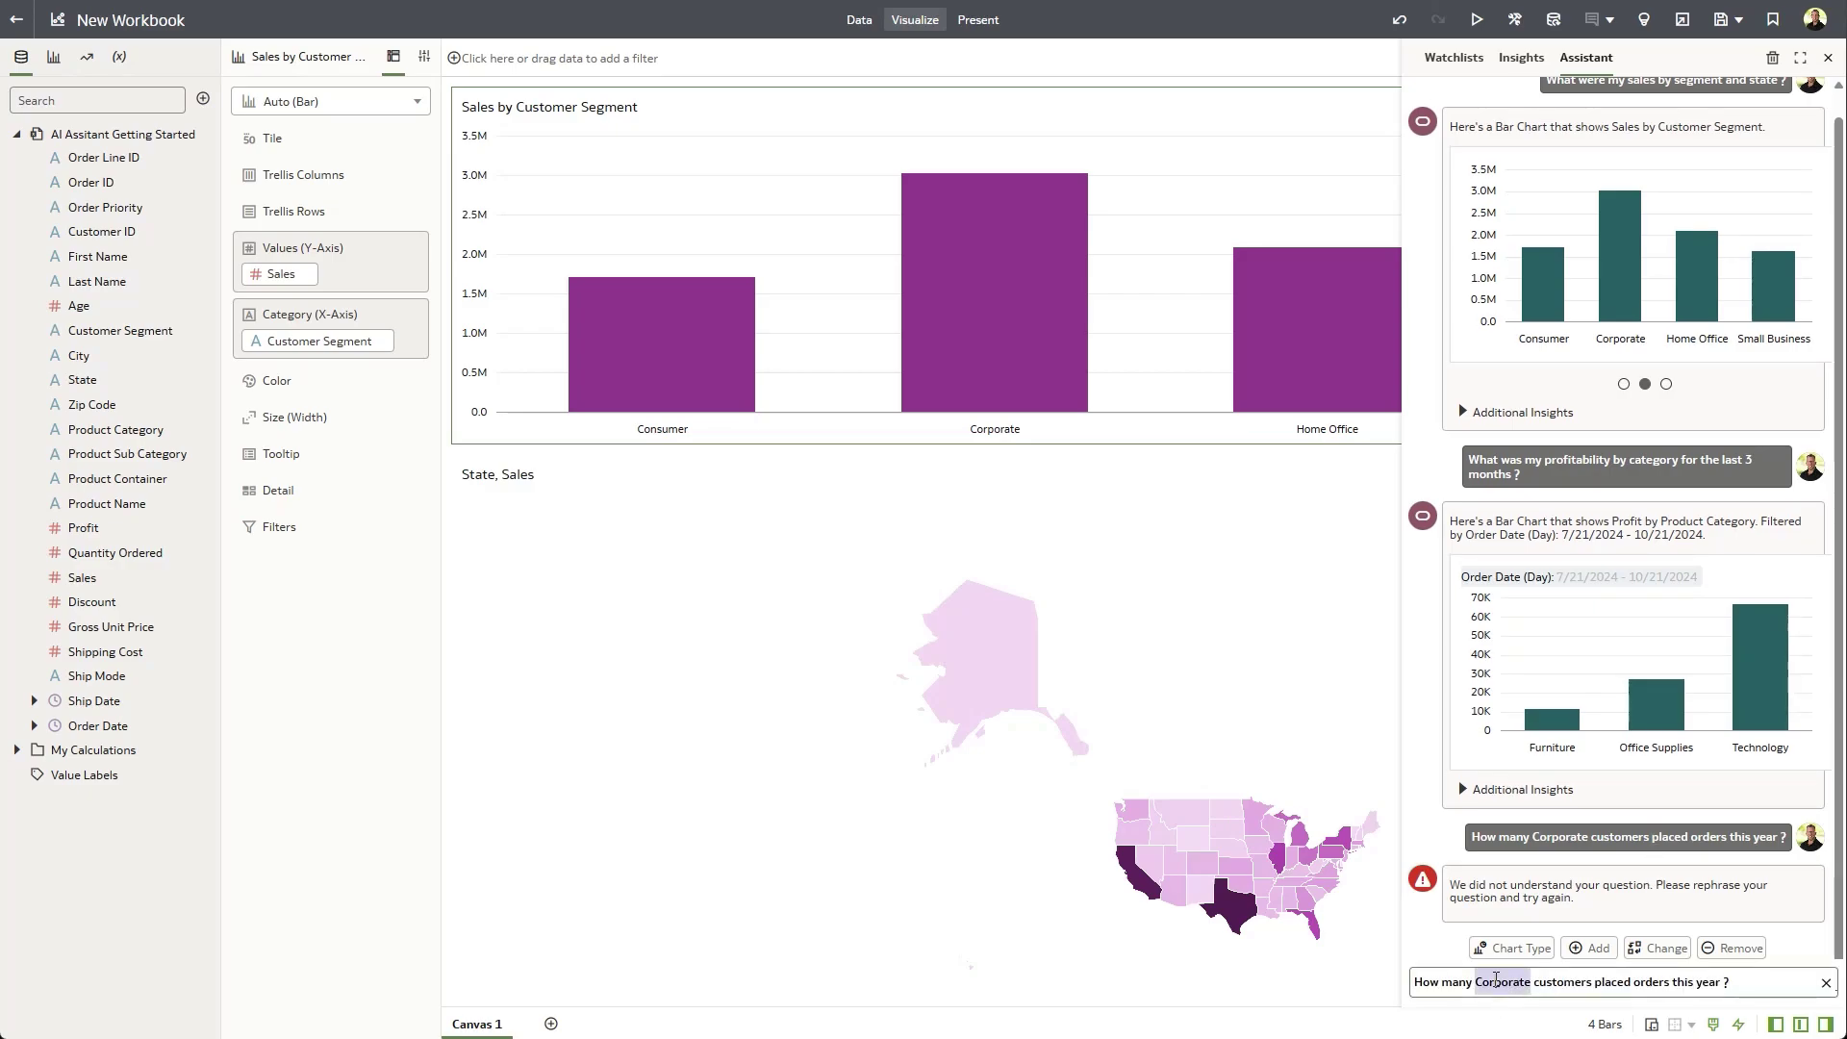
pyautogui.press('BackSpace')
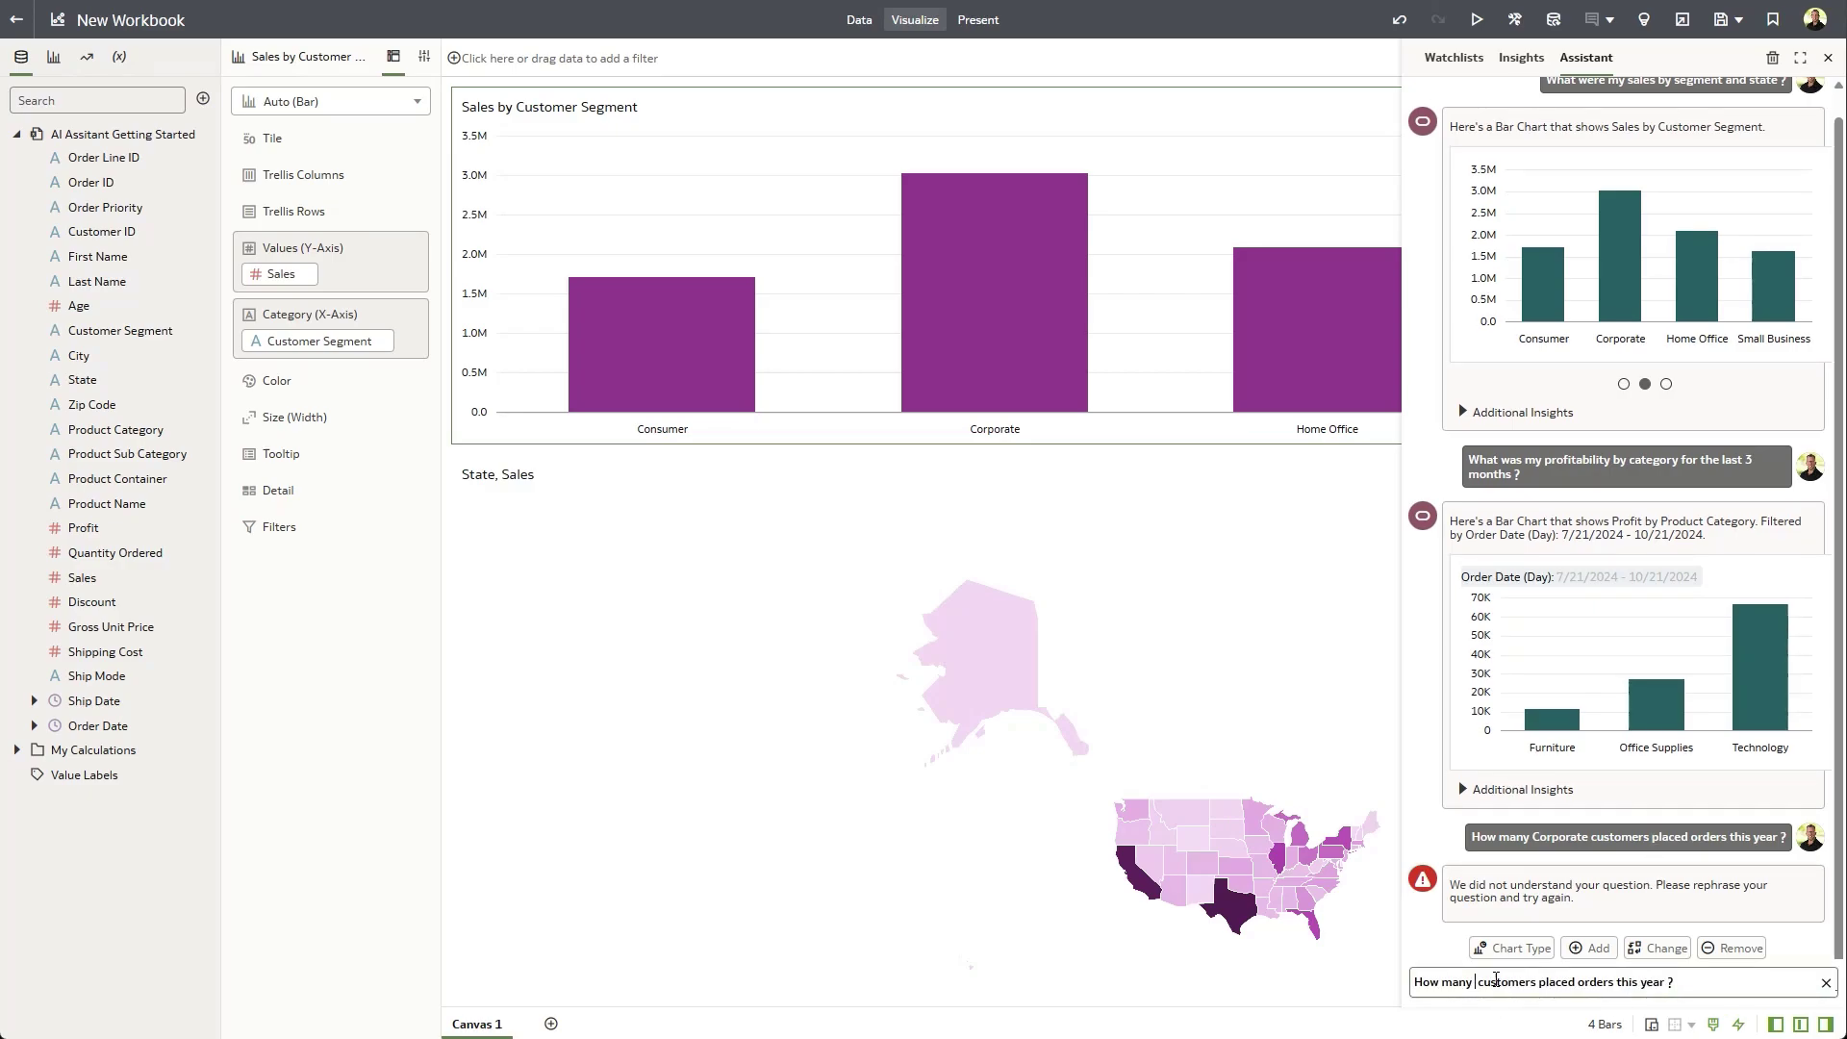
pyautogui.press('Delete')
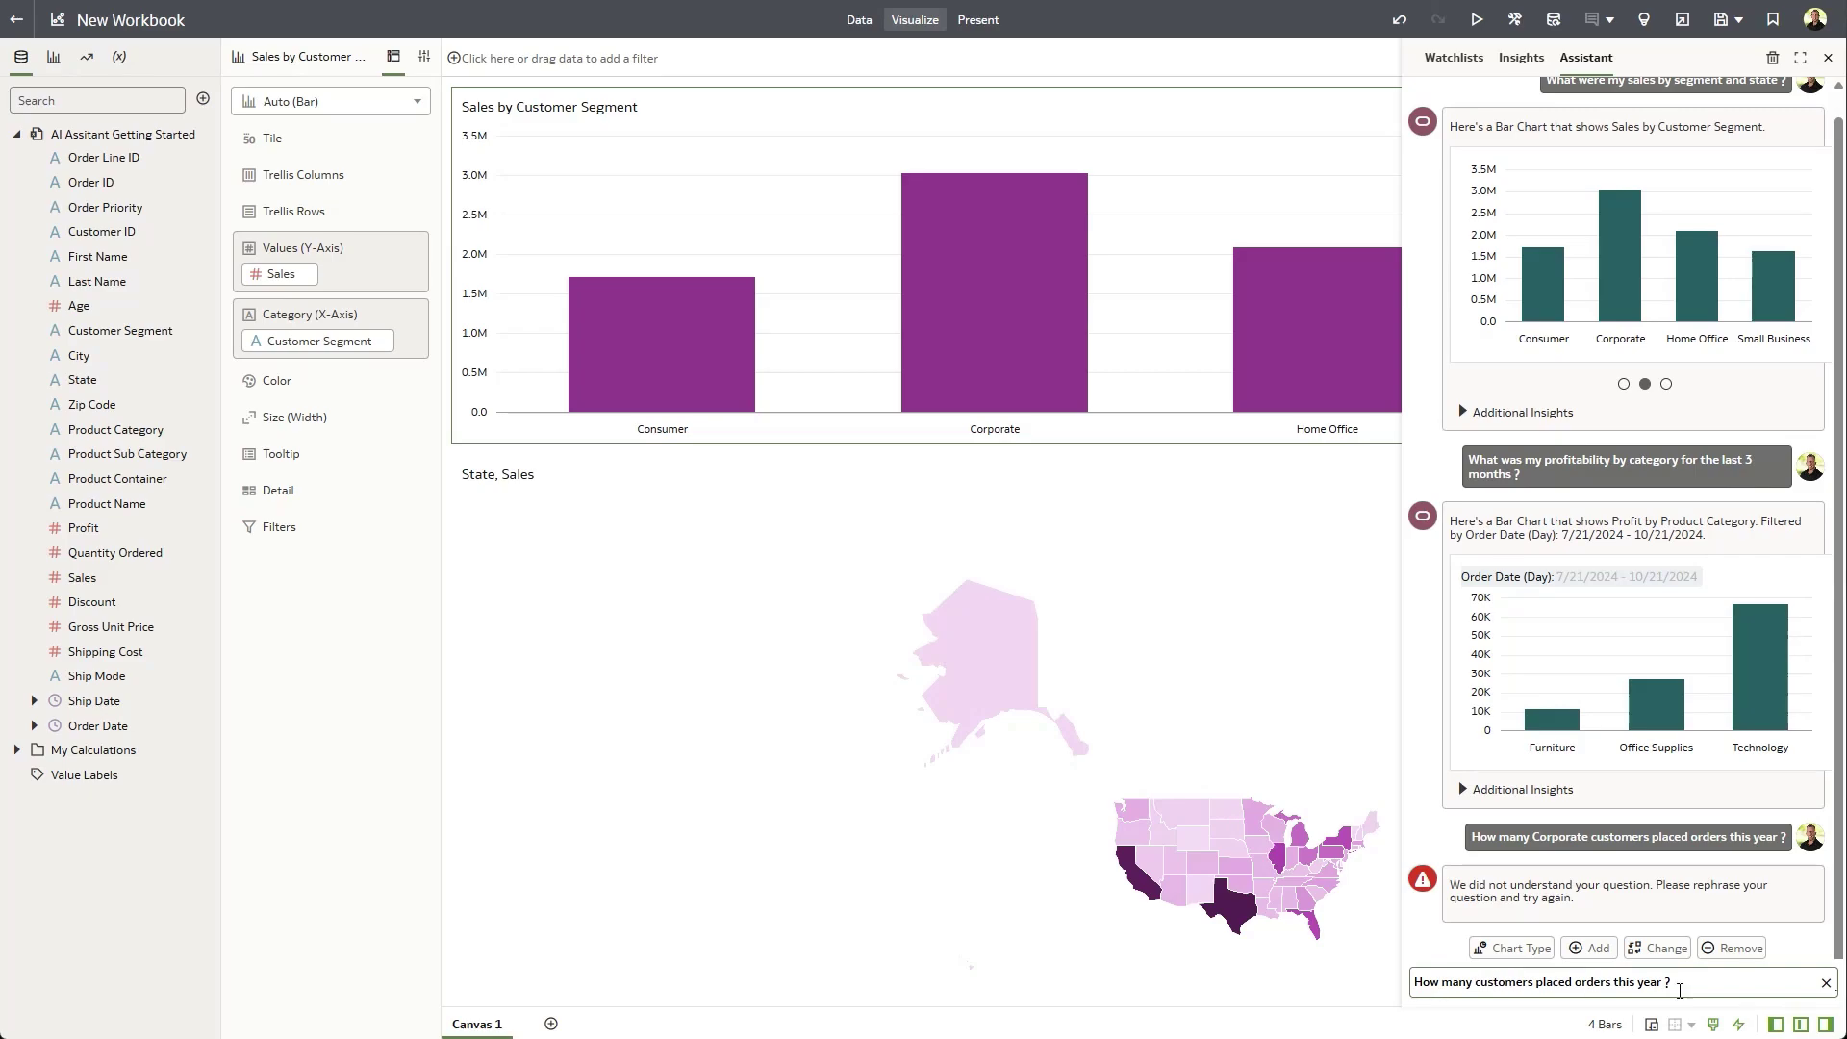